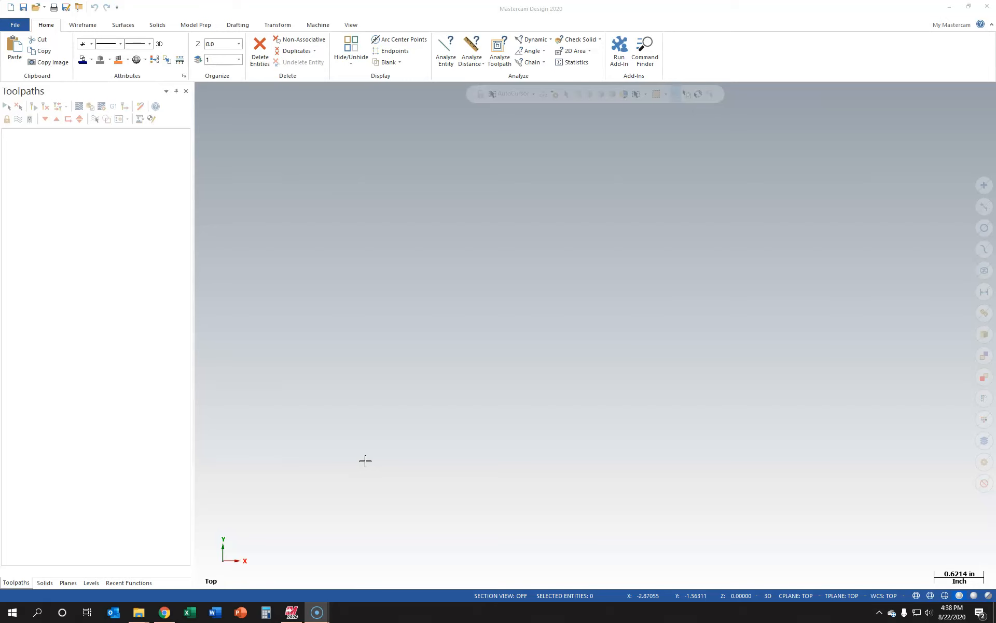
pyautogui.click(302, 202)
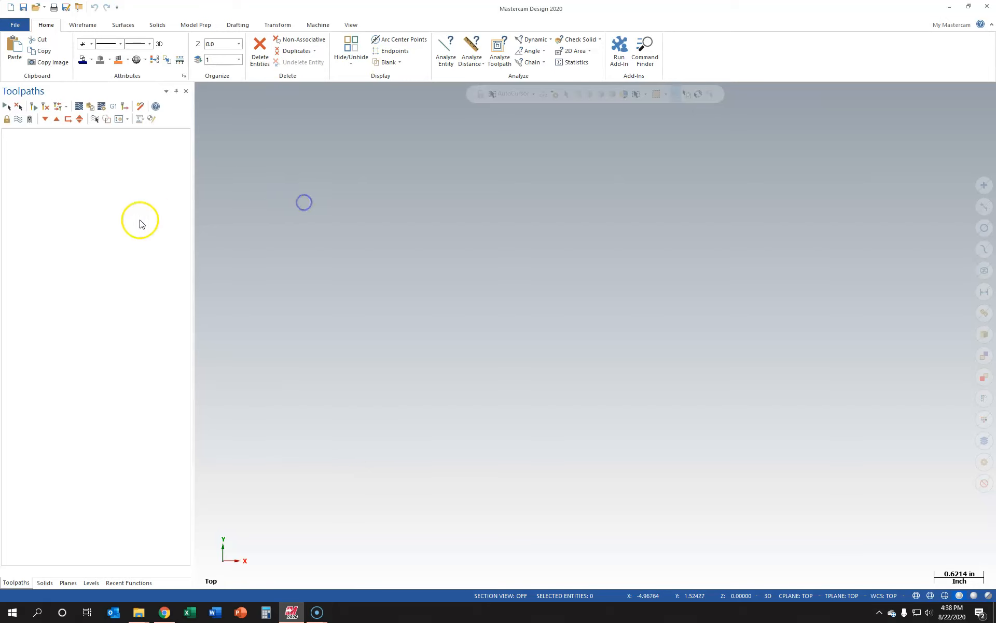
pyautogui.click(15, 26)
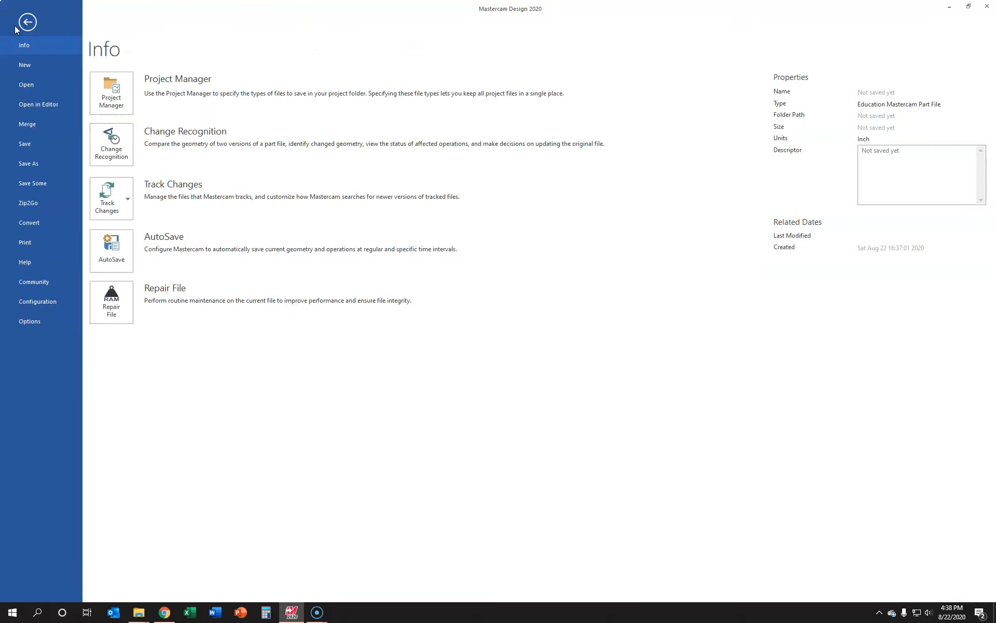
pyautogui.click(28, 21)
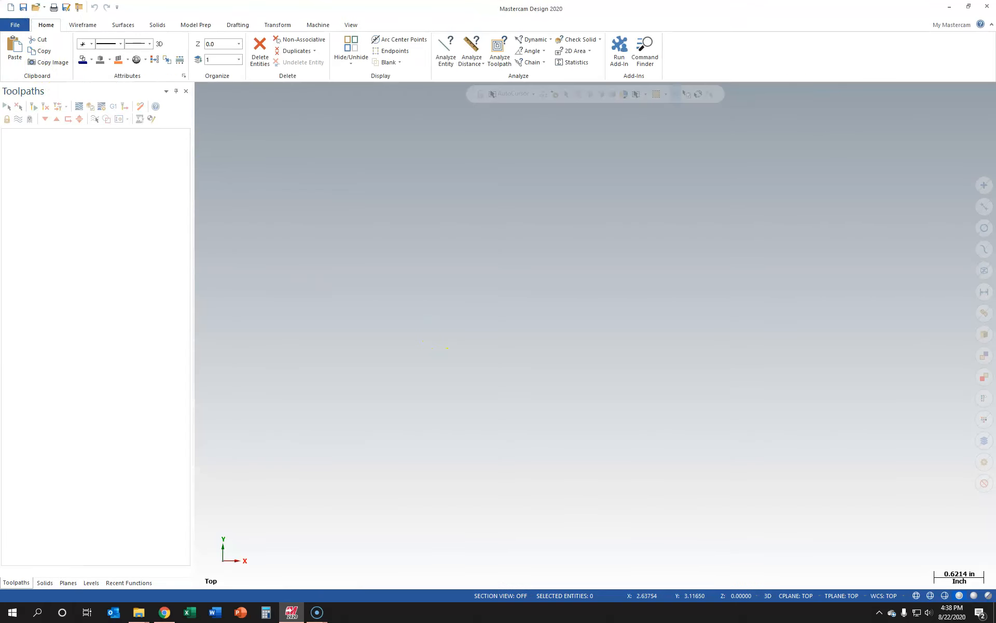
pyautogui.click(318, 270)
# Step: Start merging an external part file into the empty drawing
pyautogui.click(14, 24)
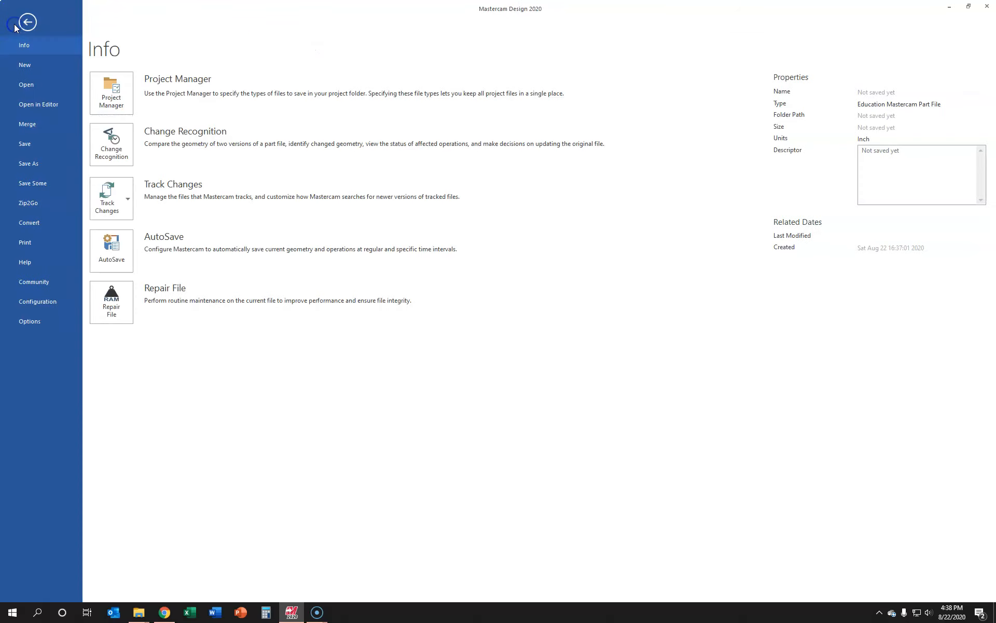
pyautogui.click(23, 122)
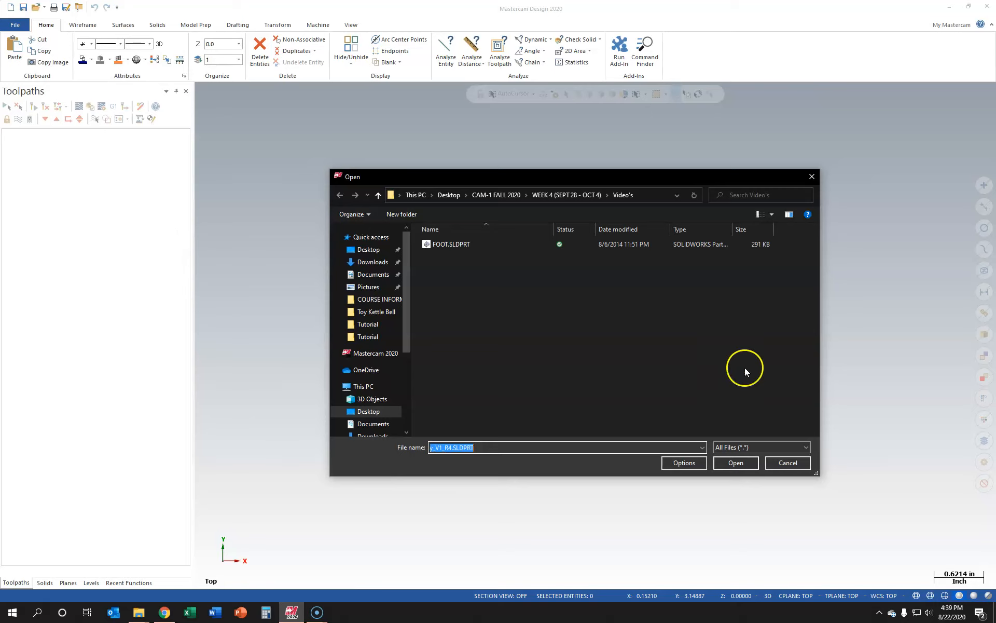
# Step: Try the Mastercam X and All Mastercam file-type filters for the merge, and set the filter back to All Files
pyautogui.click(746, 448)
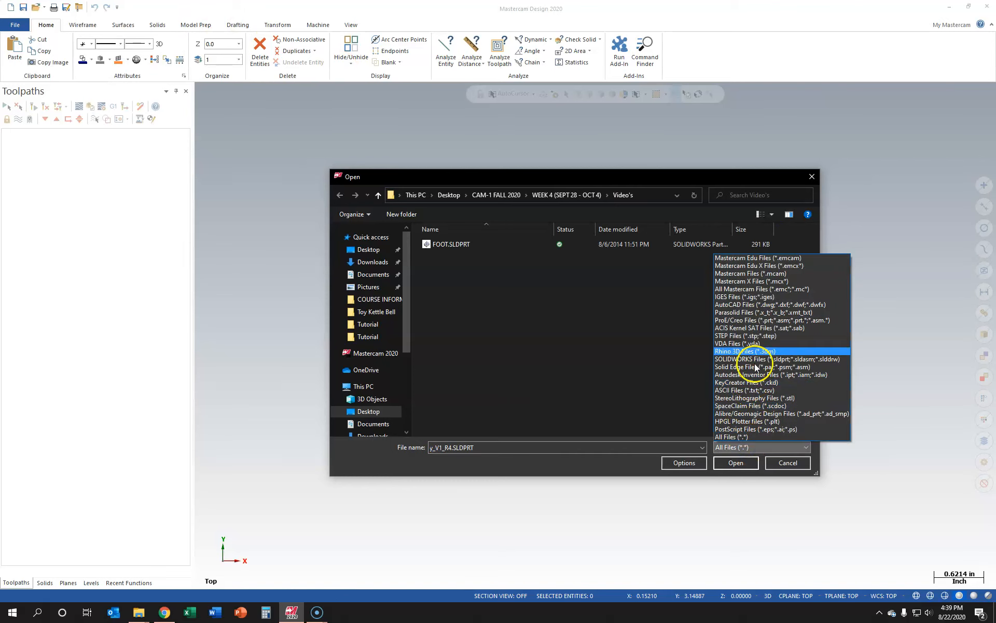
pyautogui.click(774, 280)
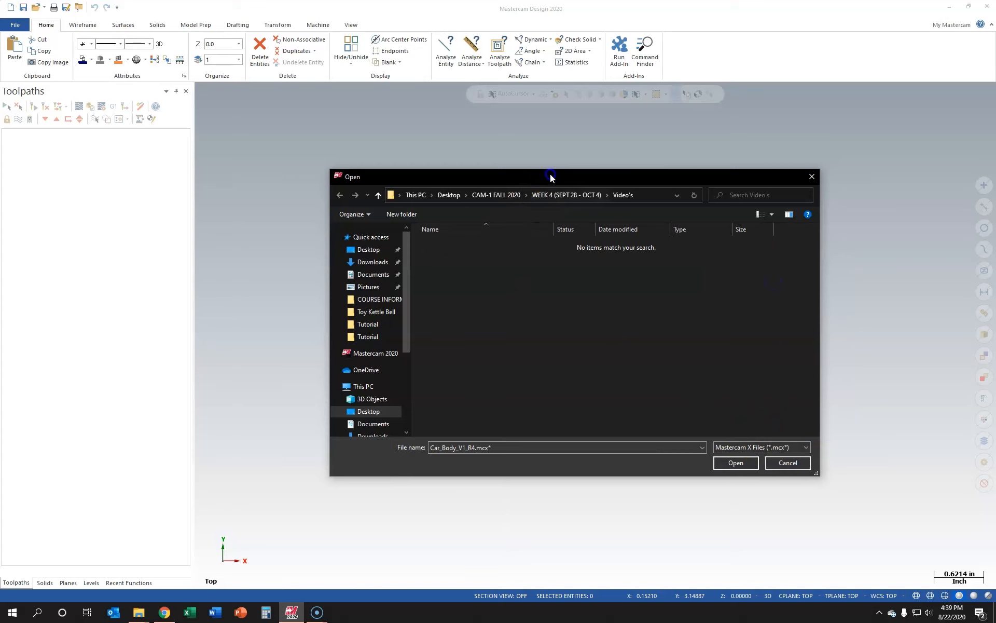
pyautogui.moveTo(551, 178); pyautogui.dragTo(492, 191)
pyautogui.click(675, 461)
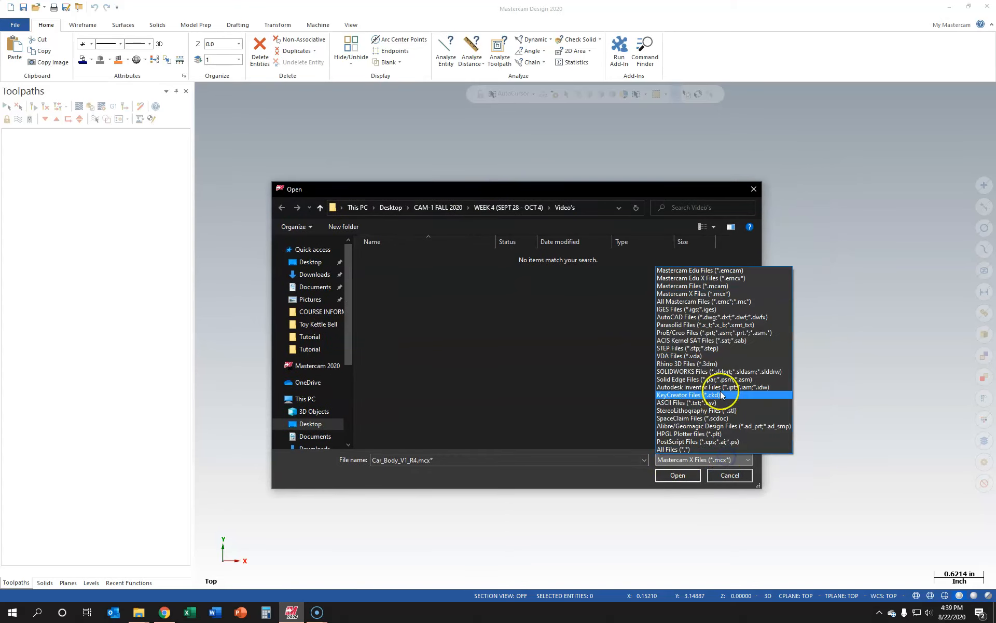
pyautogui.click(717, 303)
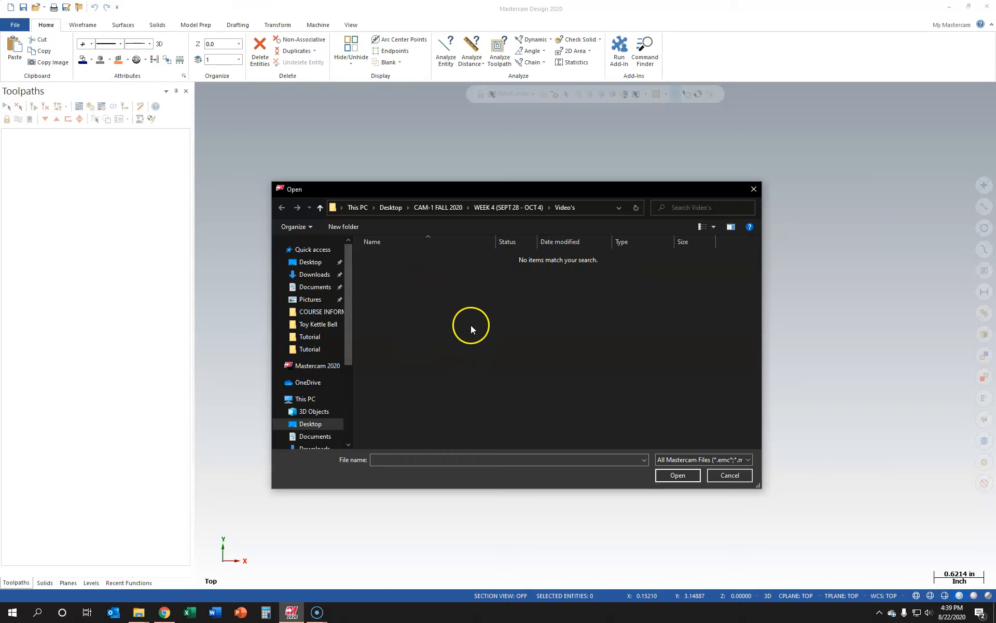
pyautogui.click(706, 461)
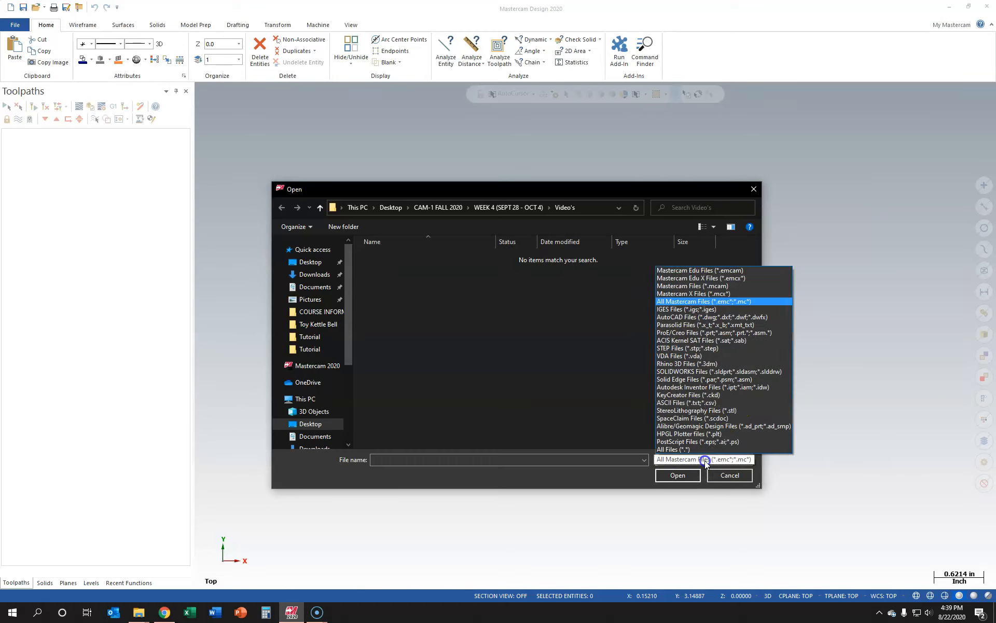
pyautogui.click(672, 449)
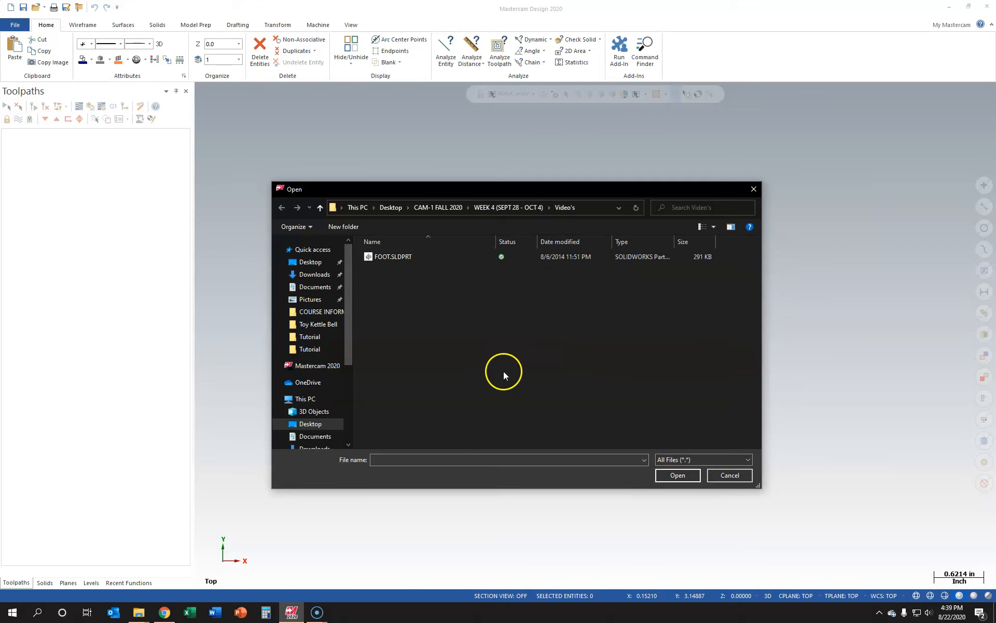
pyautogui.click(670, 460)
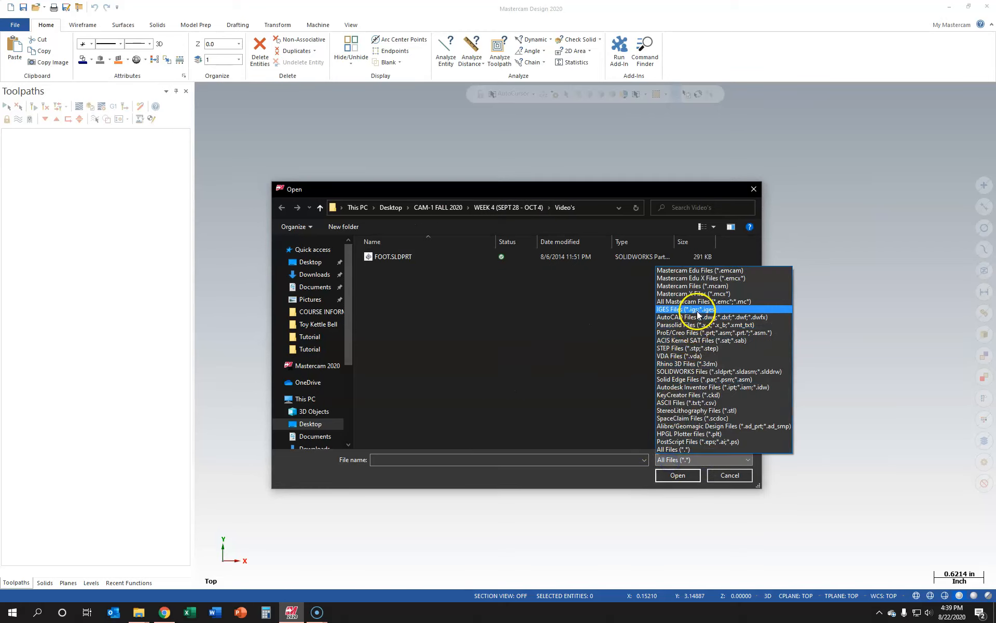
pyautogui.click(696, 302)
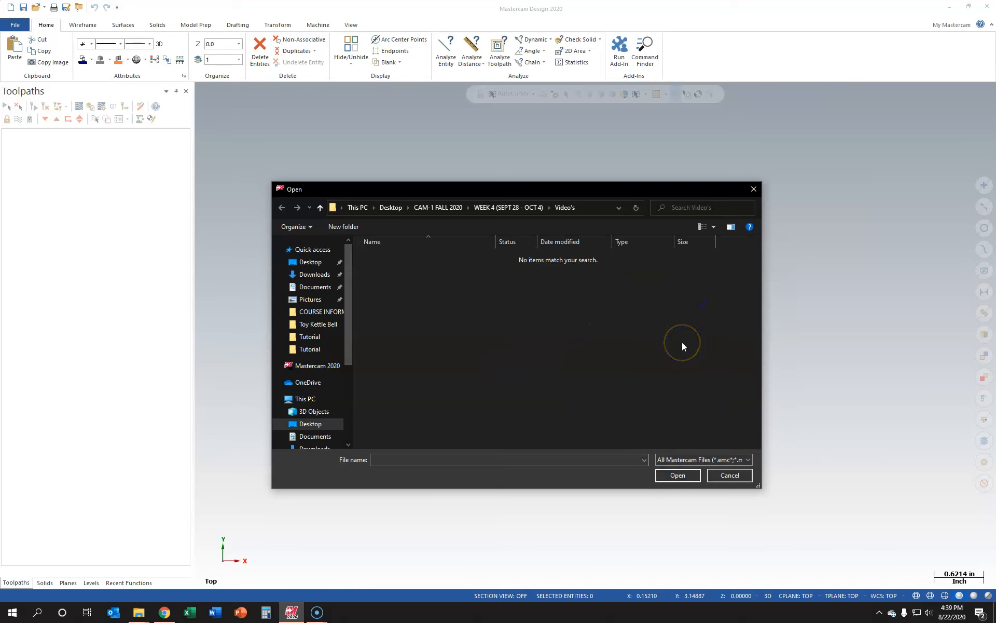
pyautogui.click(675, 460)
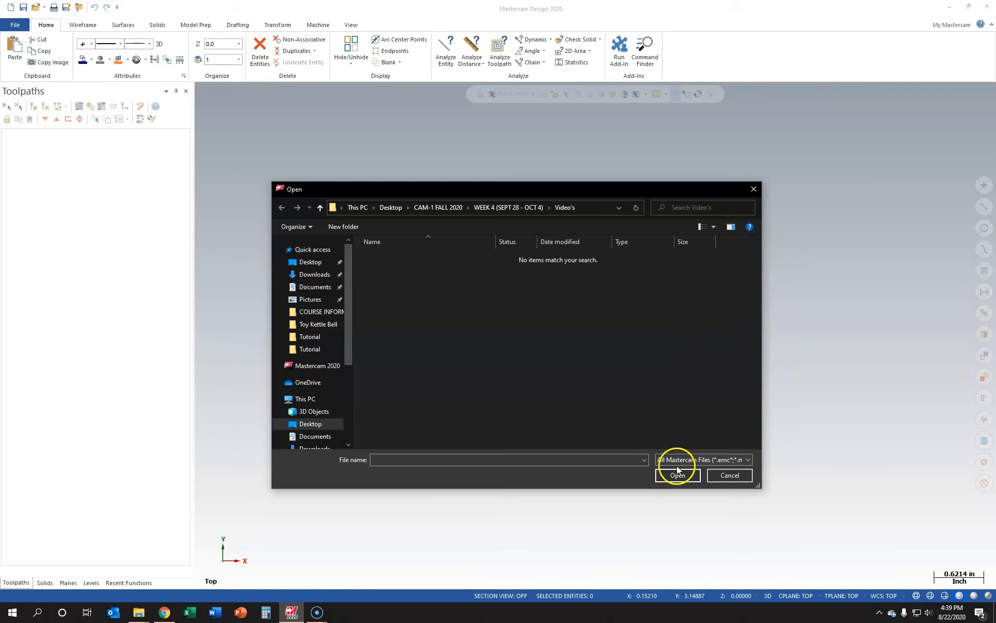
pyautogui.click(685, 449)
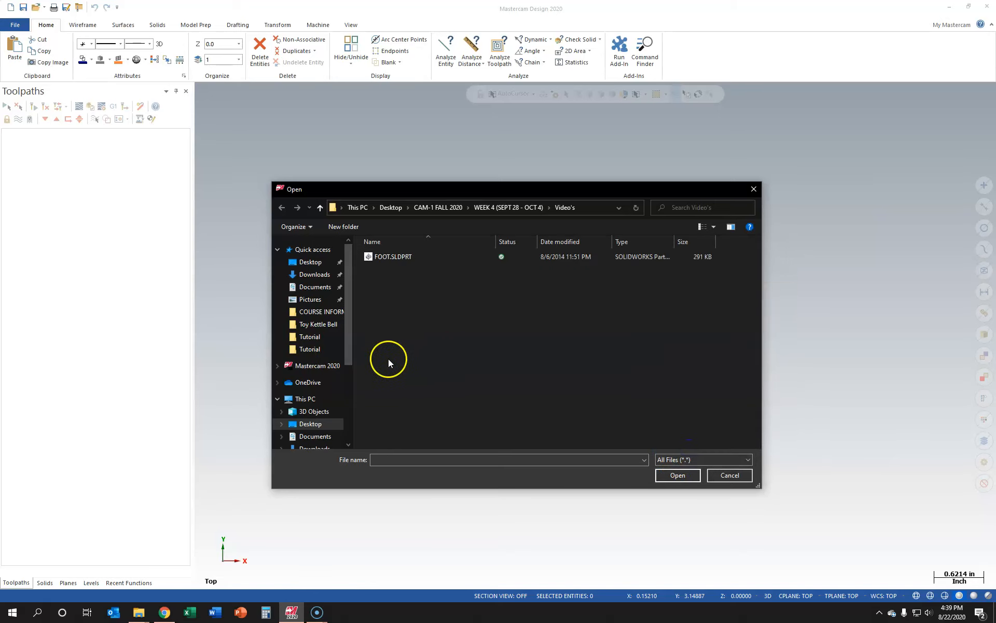
# Step: Merge the SOLIDWORKS part FOOT.SLDPRT from the Video's folder, accepting its default position and merge settings
pyautogui.click(417, 258)
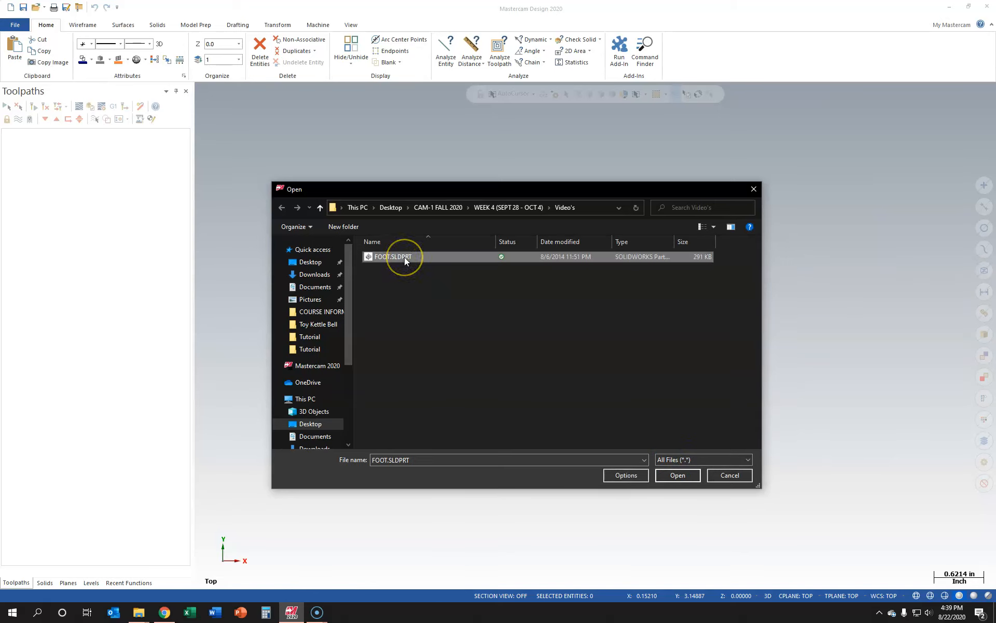
pyautogui.click(404, 258)
pyautogui.click(675, 476)
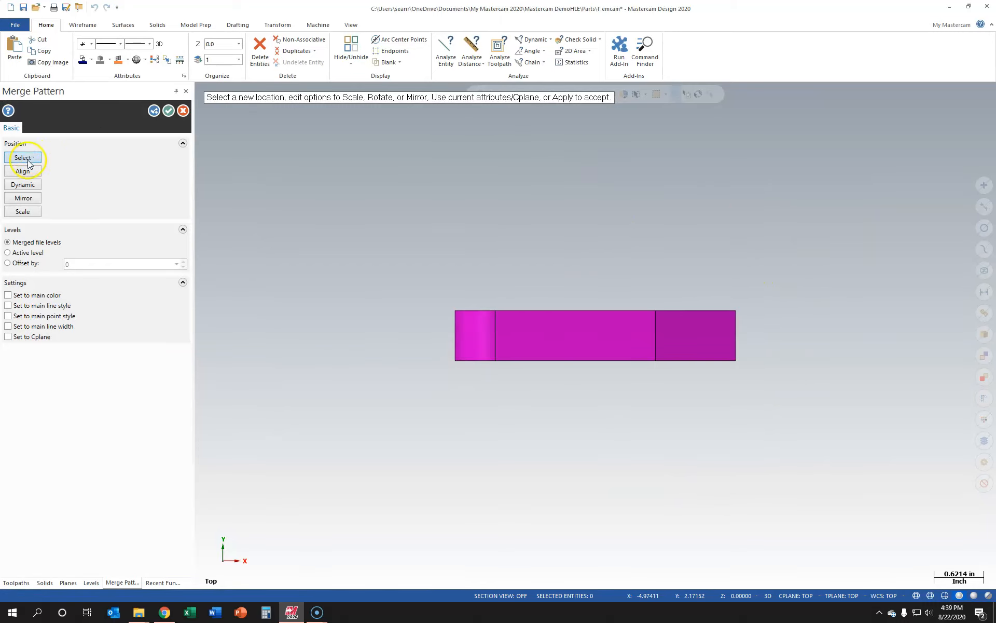
pyautogui.click(169, 112)
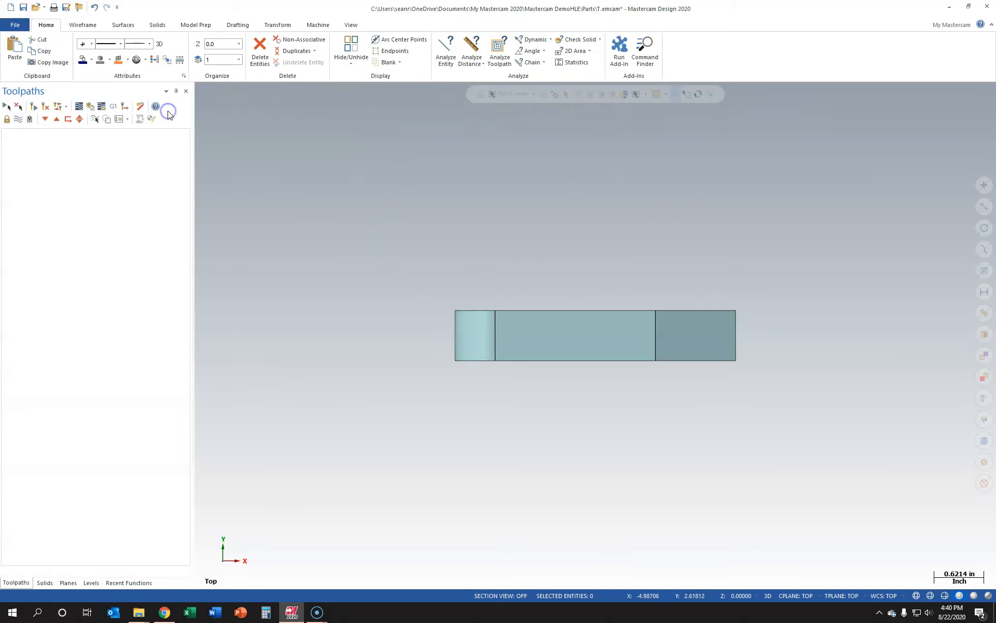
# Step: Examine the merged part's orientation by comparing its rotated view with the Top view
pyautogui.moveTo(423, 207)
pyautogui.mouseDown(button='middle')
pyautogui.moveTo(580, 245)
pyautogui.moveTo(625, 311)
pyautogui.moveTo(563, 222)
pyautogui.moveTo(552, 141)
pyautogui.moveTo(525, 169)
pyautogui.moveTo(344, 261)
pyautogui.mouseUp(button='middle')
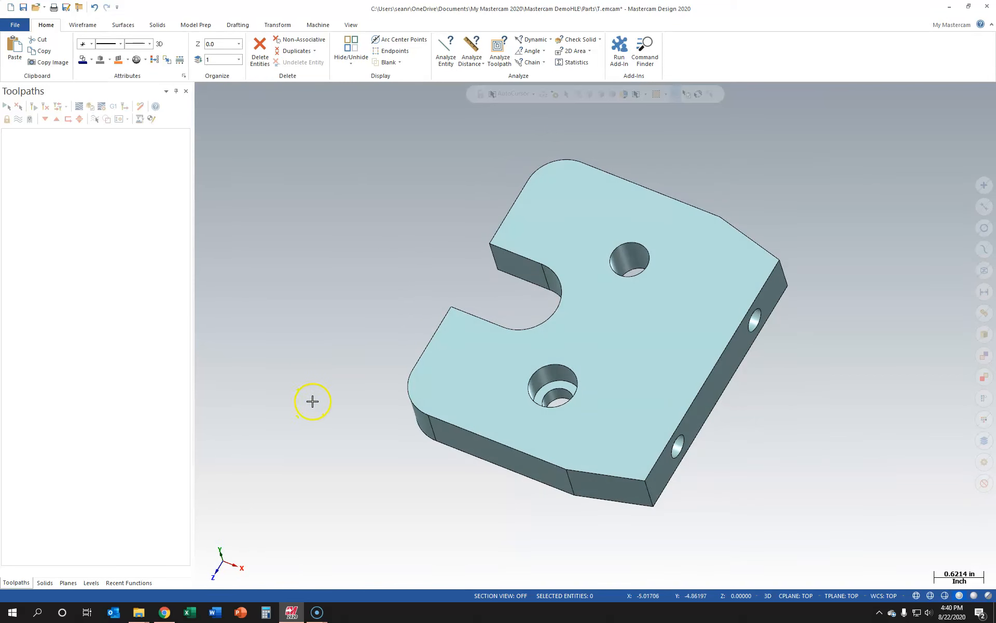
pyautogui.rightClick(317, 379)
pyautogui.click(340, 431)
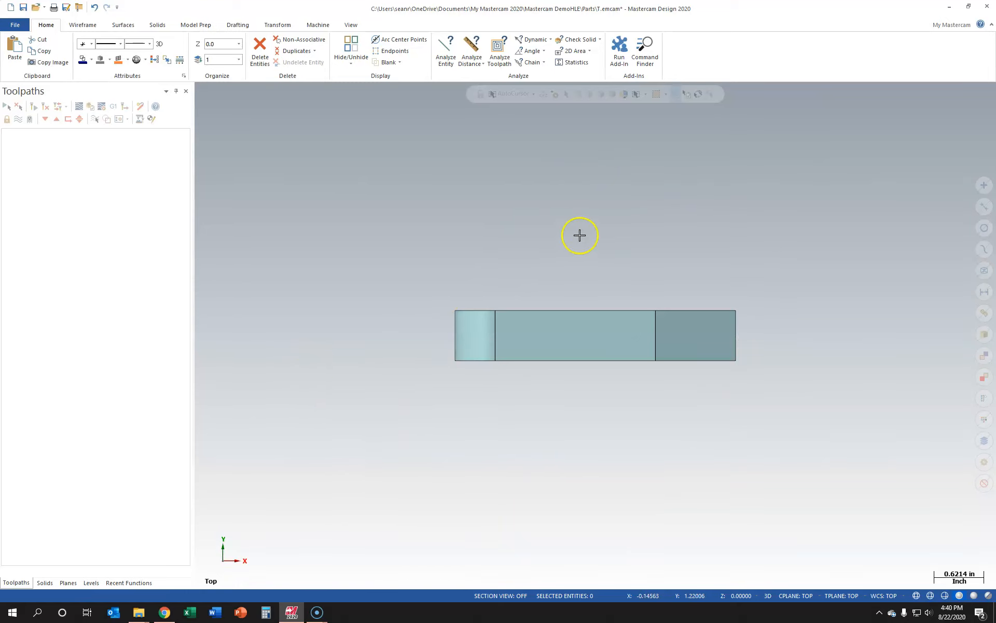
pyautogui.moveTo(629, 233); pyautogui.dragTo(602, 298, button='middle')
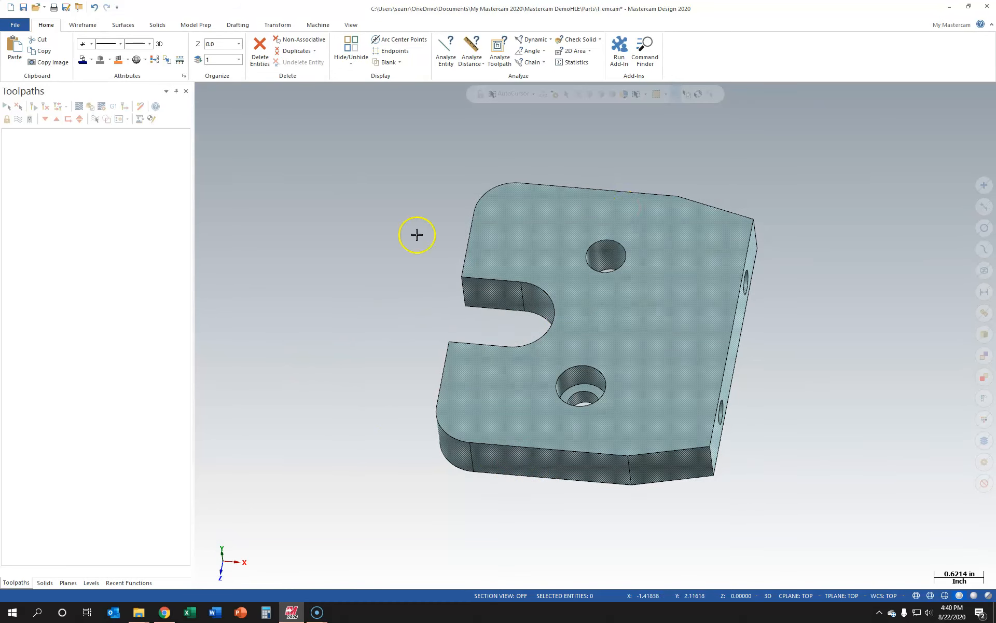
pyautogui.rightClick(305, 256)
pyautogui.click(334, 309)
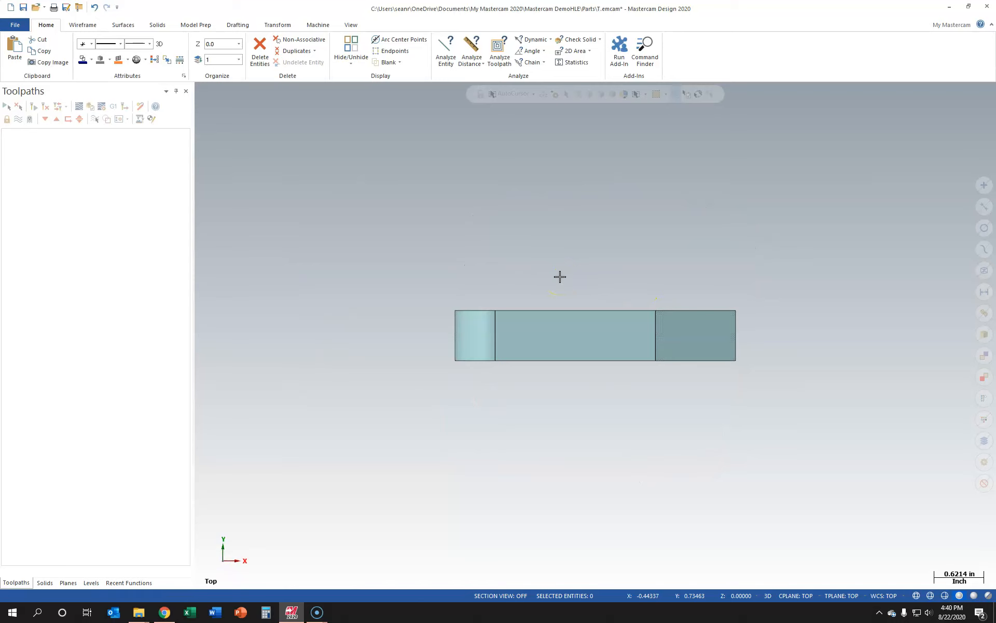
pyautogui.click(509, 266)
# Step: Start a Dynamic transform and select the entire solid part as the geometry to move
pyautogui.click(278, 25)
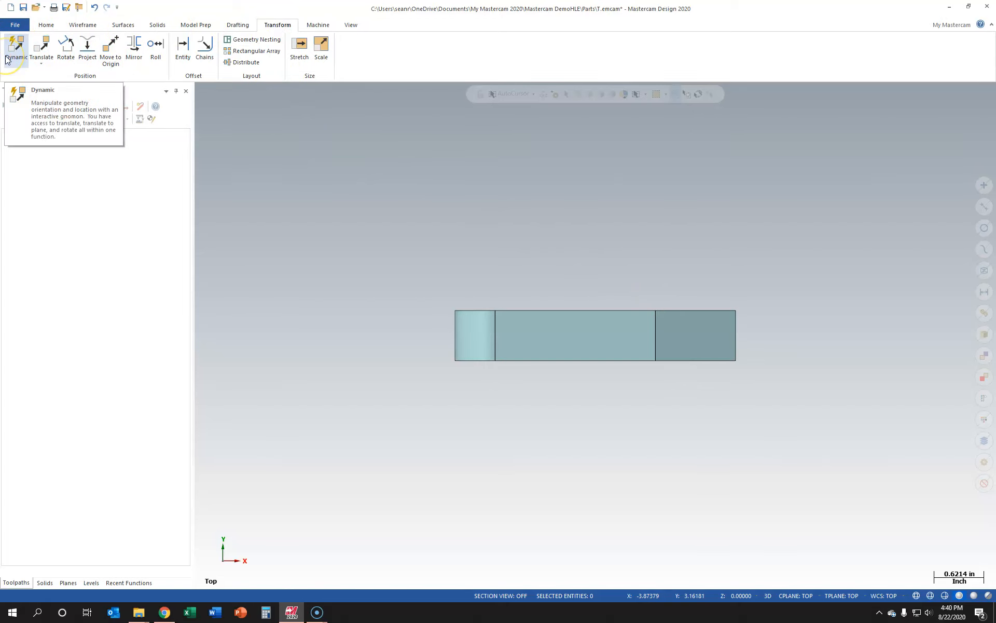
pyautogui.click(281, 26)
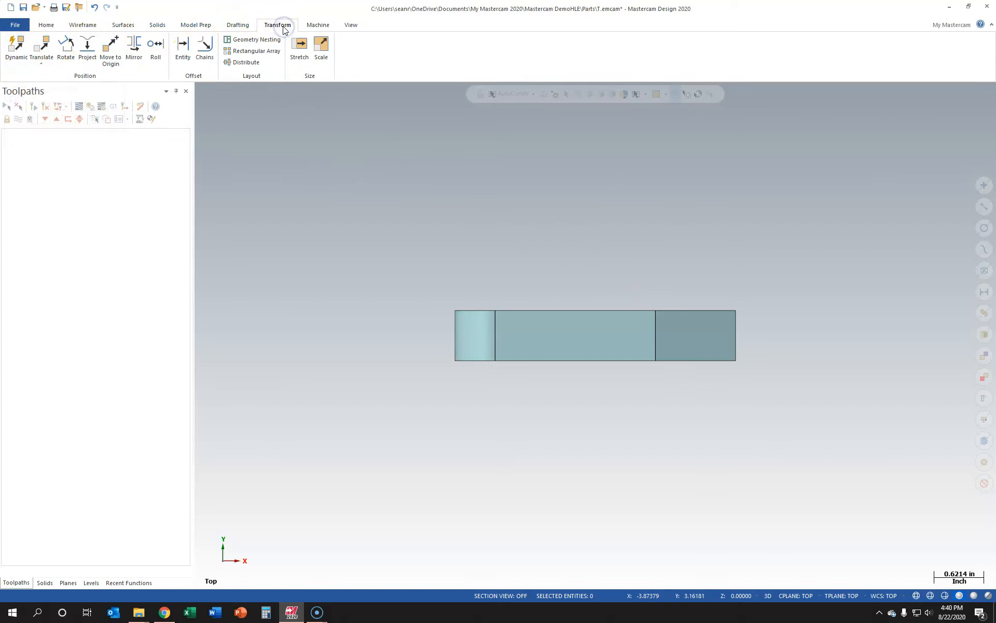
pyautogui.click(10, 54)
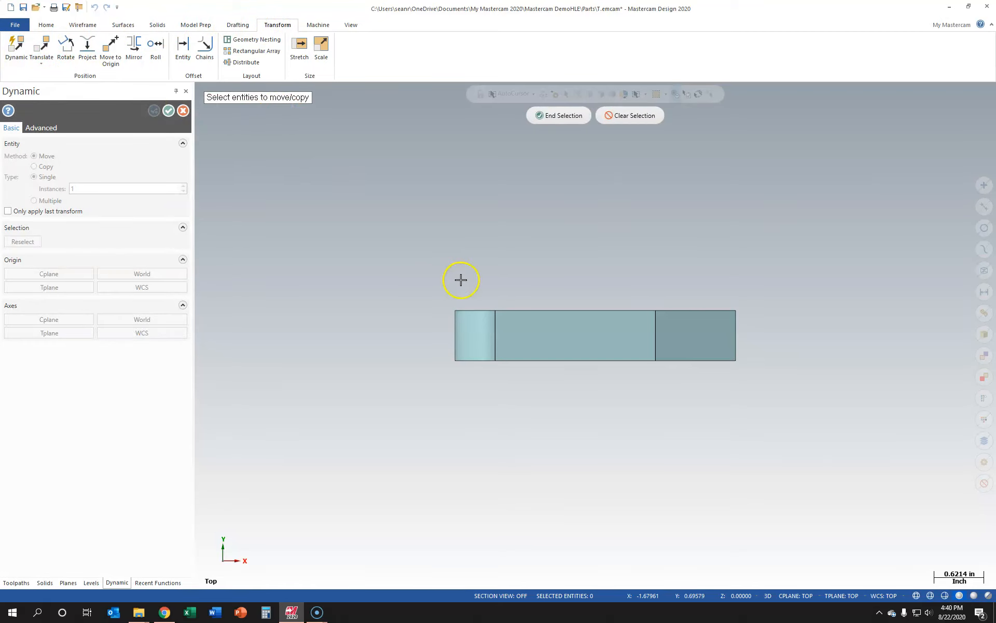
pyautogui.moveTo(363, 182); pyautogui.dragTo(865, 489)
pyautogui.moveTo(467, 279); pyautogui.dragTo(445, 309, button='middle')
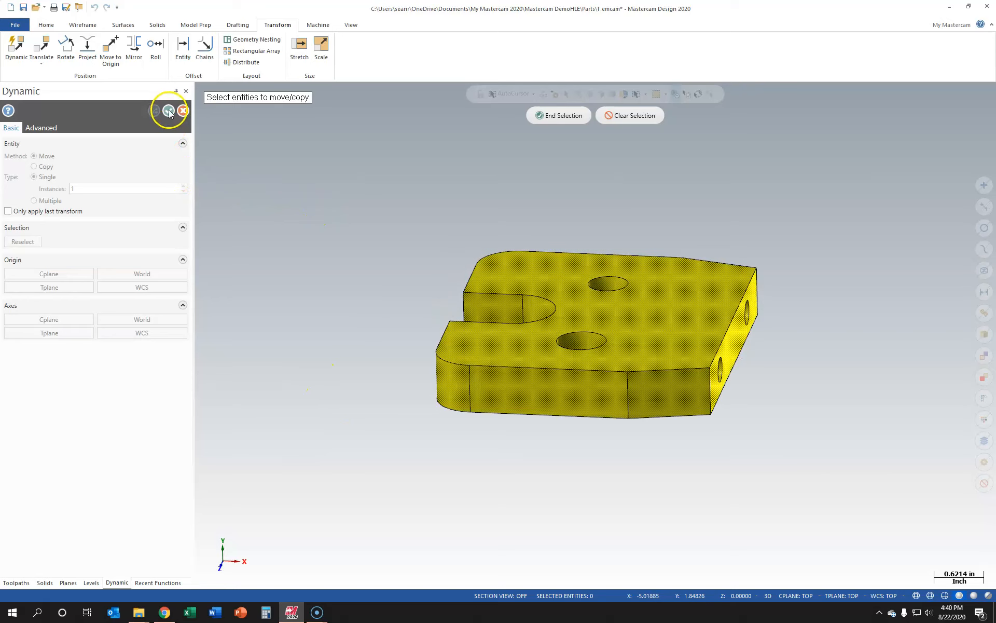
pyautogui.click(169, 112)
pyautogui.click(561, 116)
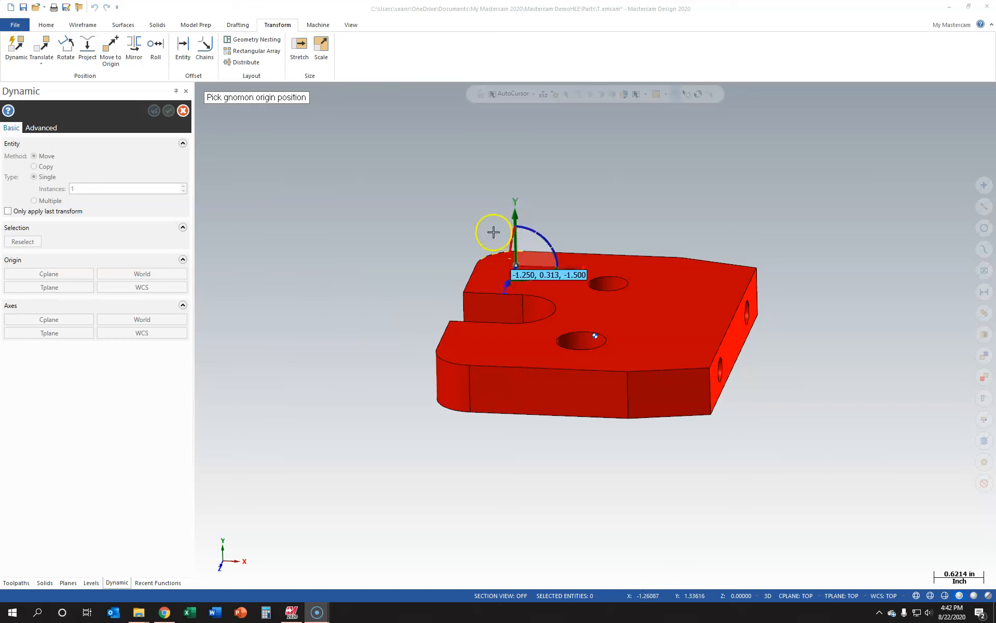
# Step: Place the gnomon in empty space beside the part's slotted end and rotate the part 90 degrees about the X axis
pyautogui.click(341, 294)
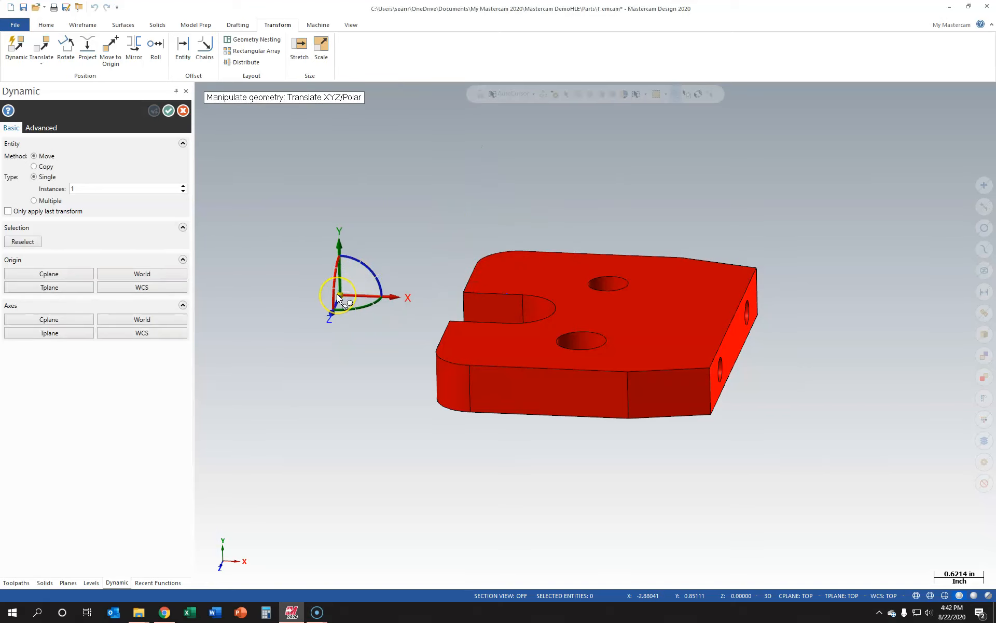
pyautogui.moveTo(413, 236); pyautogui.dragTo(425, 216)
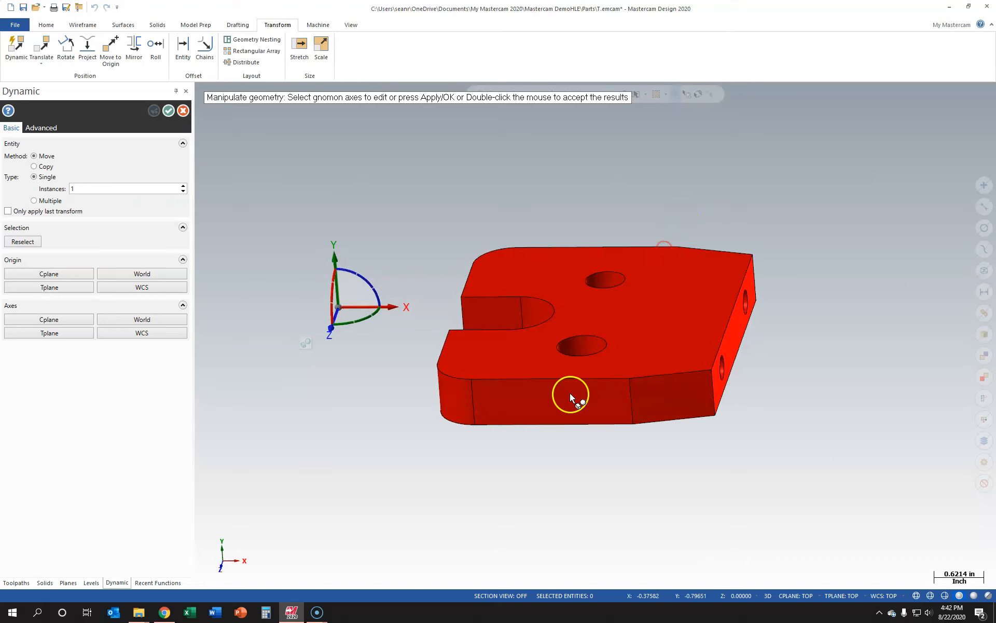
pyautogui.moveTo(596, 223); pyautogui.dragTo(564, 225, button='middle')
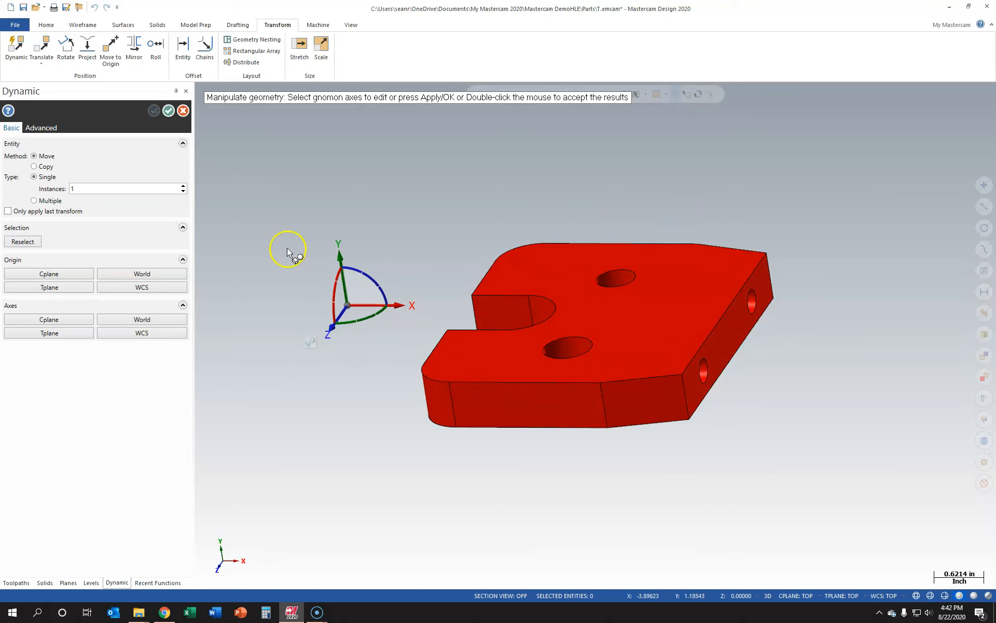
pyautogui.click(332, 295)
pyautogui.click(334, 291)
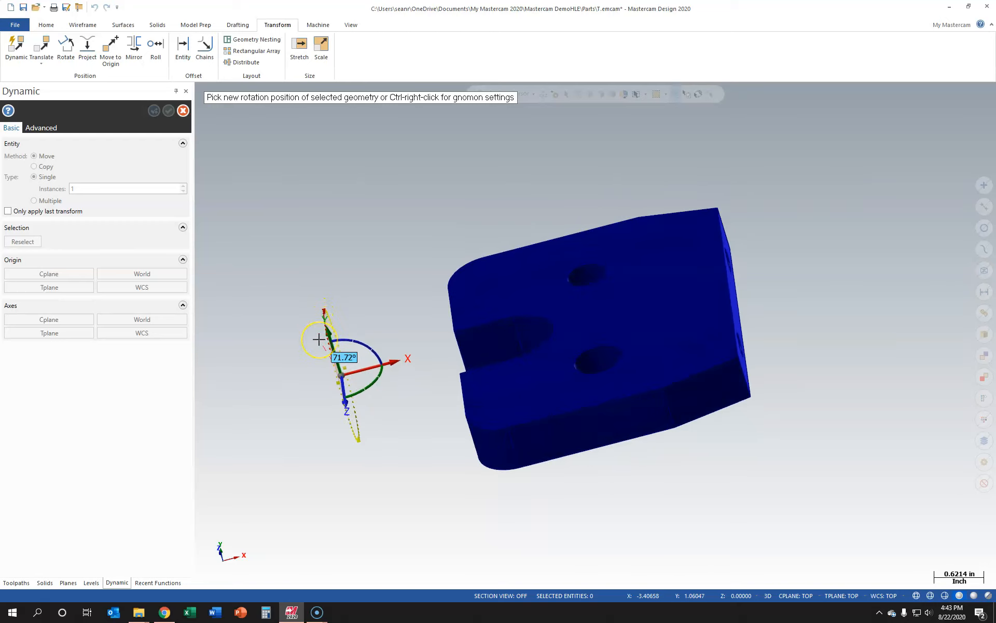
pyautogui.write('90')
pyautogui.press('Return')
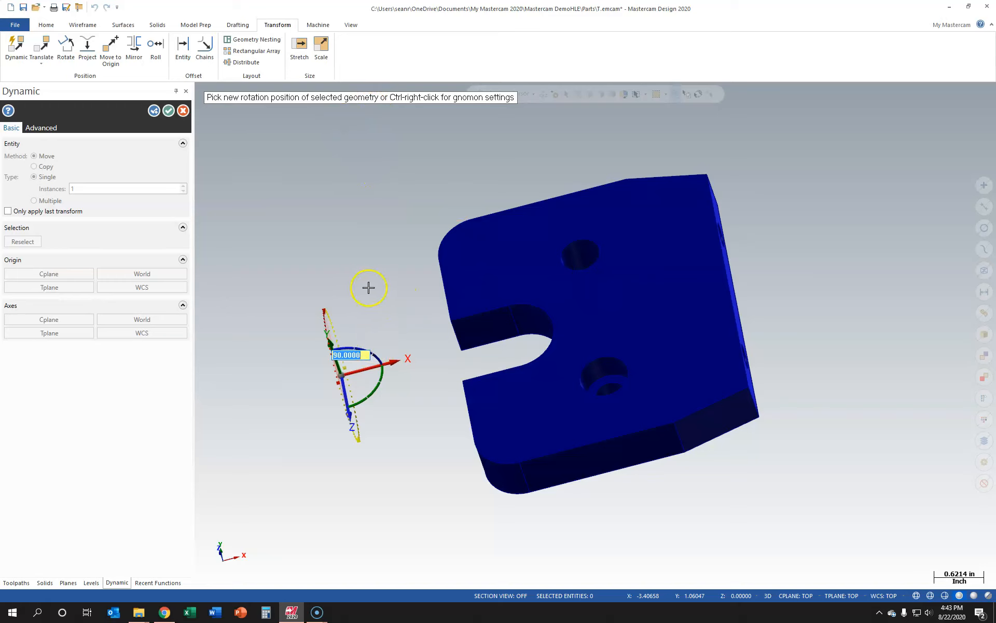
pyautogui.click(315, 219)
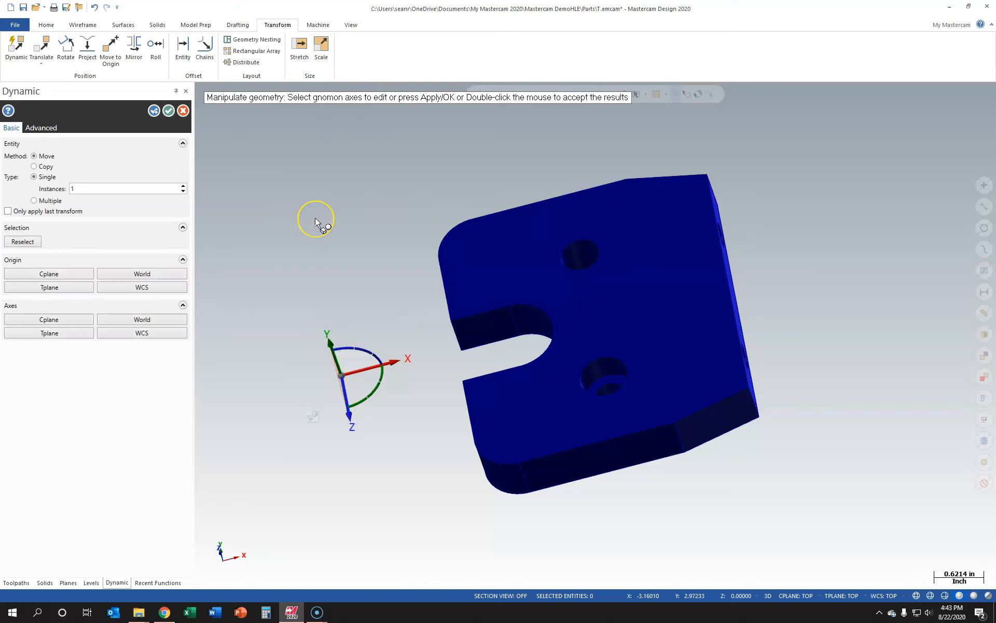
pyautogui.click(168, 111)
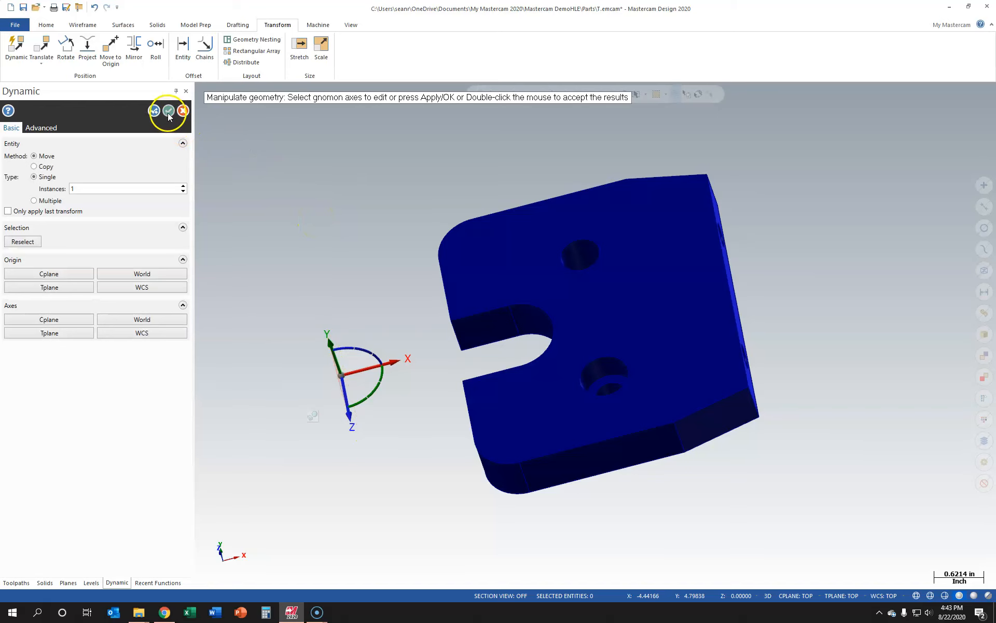
# Step: Check the reoriented part by comparing its Top view with a tilted view
pyautogui.rightClick(365, 409)
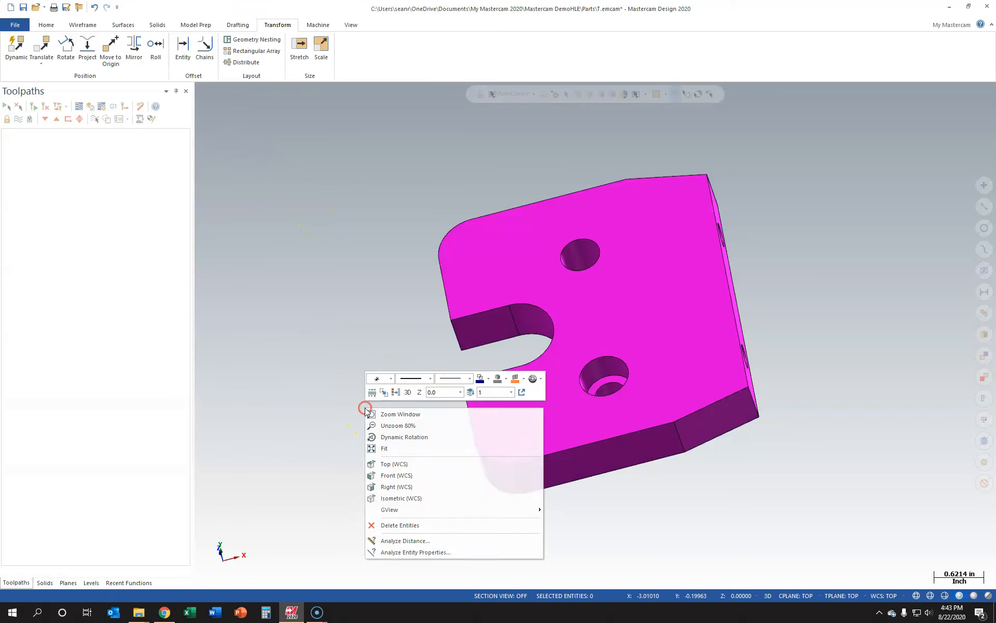
pyautogui.click(401, 465)
pyautogui.click(371, 436)
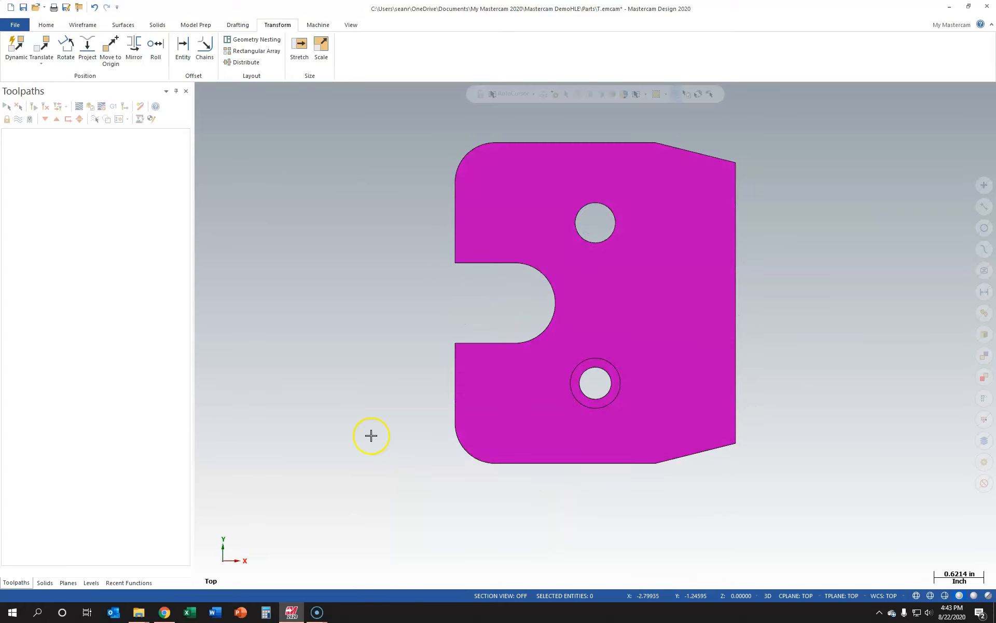
pyautogui.moveTo(371, 436); pyautogui.dragTo(367, 355, button='middle')
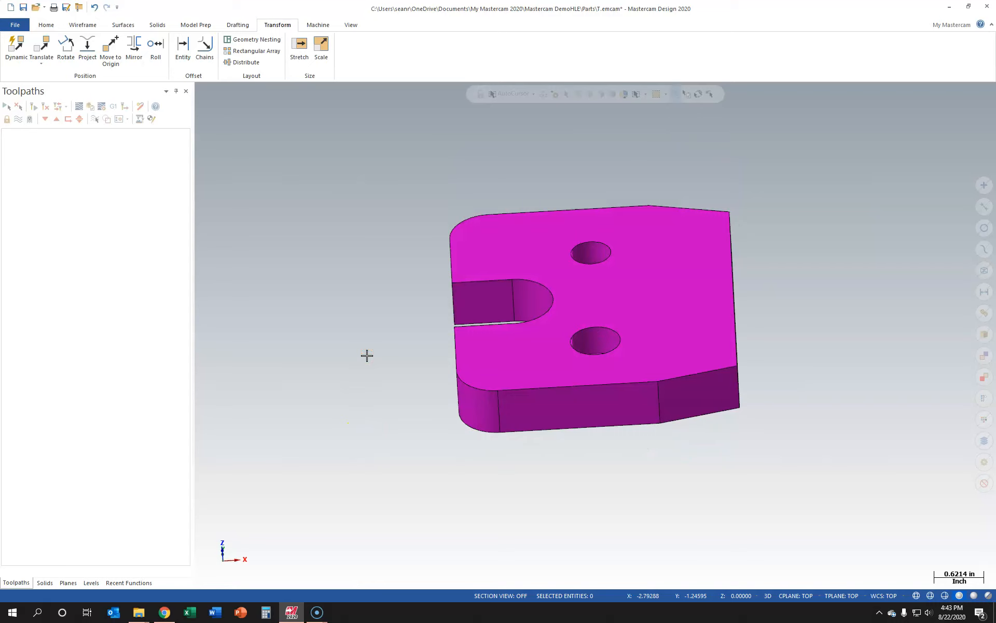
pyautogui.rightClick(367, 356)
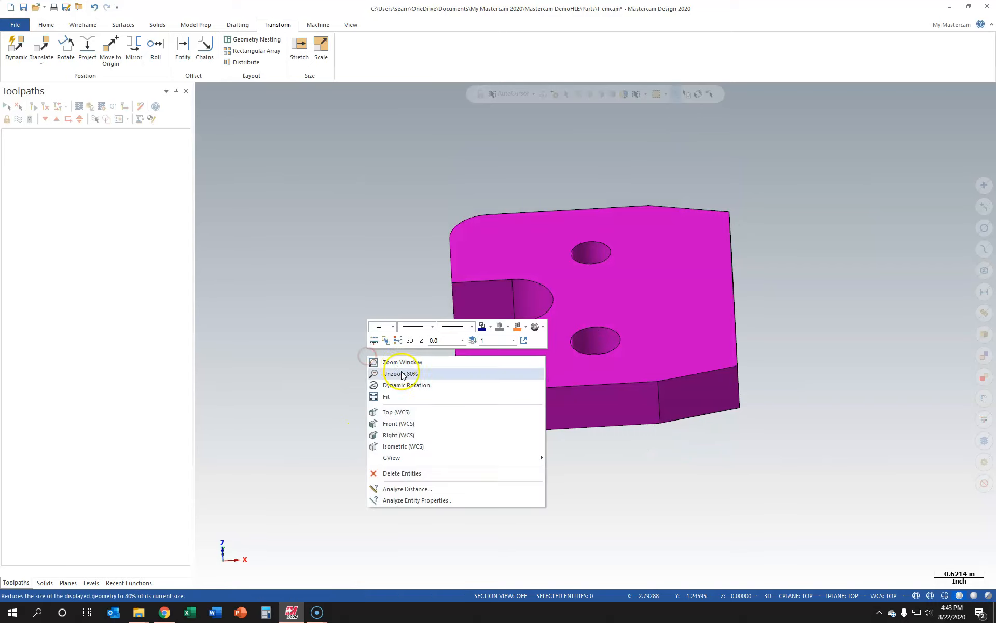
pyautogui.click(412, 407)
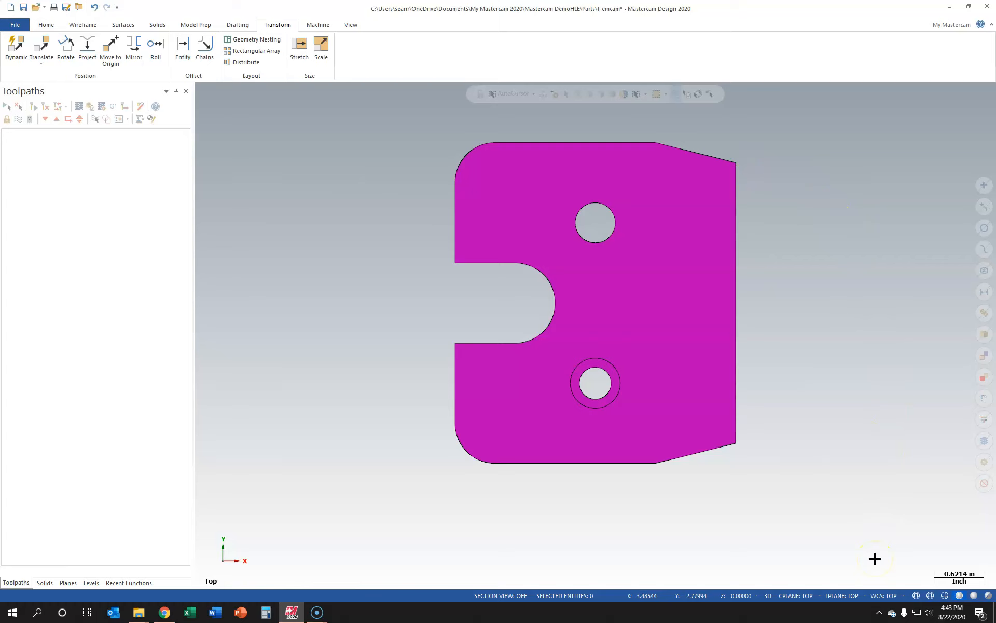
pyautogui.moveTo(368, 422); pyautogui.dragTo(383, 350, button='middle')
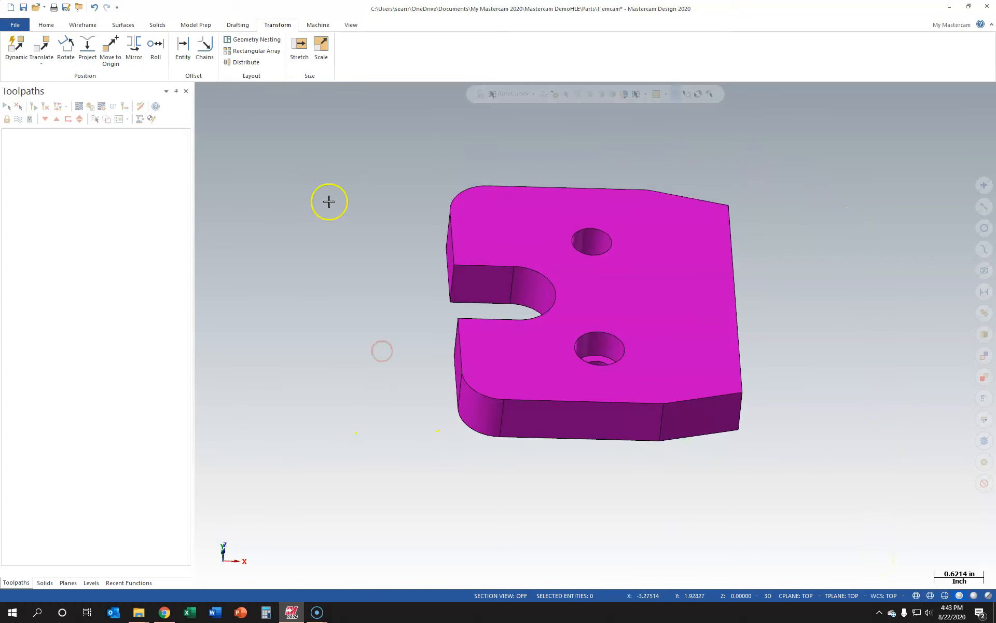
# Step: Start another Dynamic transform on the entire solid and place the gnomon at the center of the counterbored hole
pyautogui.click(18, 58)
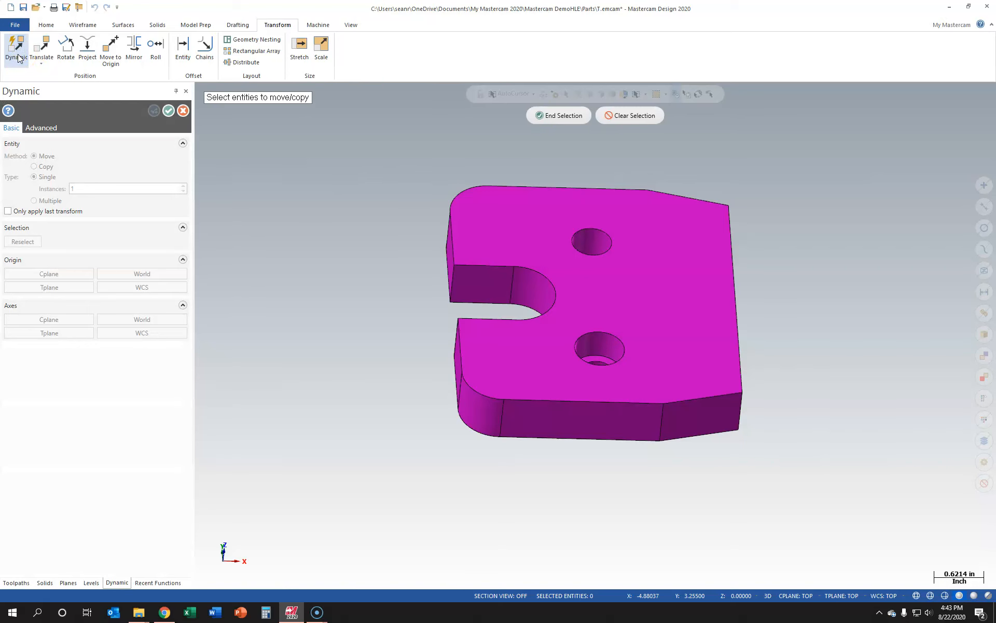
pyautogui.click(502, 229)
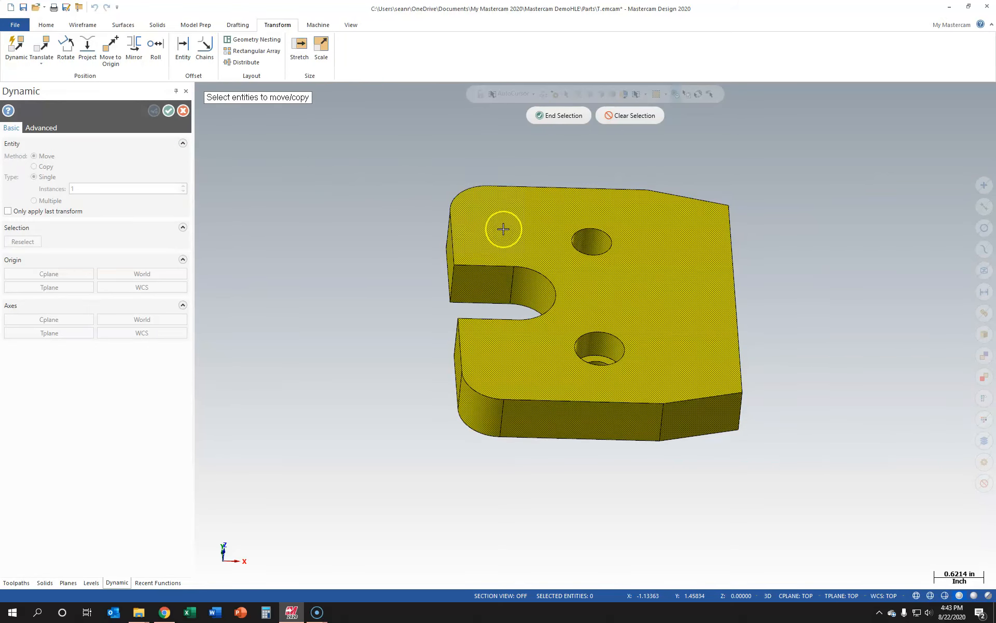
pyautogui.click(565, 115)
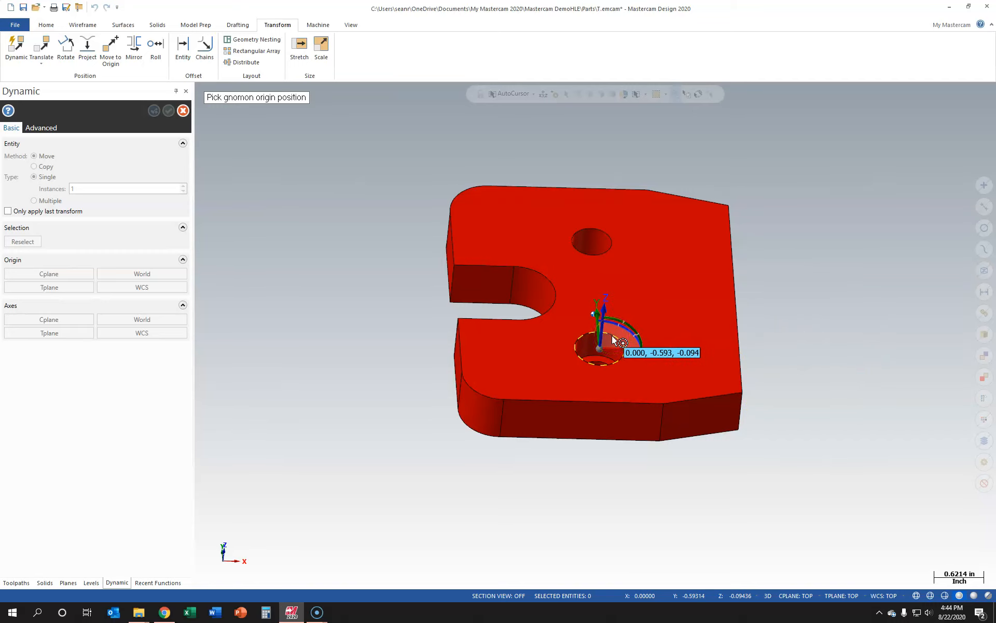
pyautogui.click(618, 340)
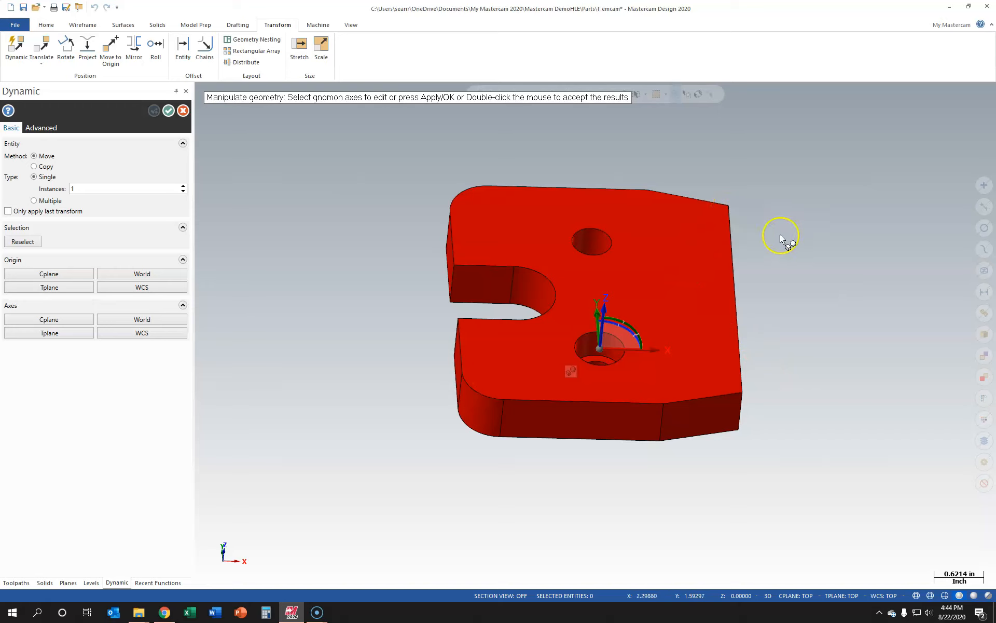
# Step: Rotate the solid -90 degrees about the gnomon's Z axis and accept the transform
pyautogui.click(765, 366)
pyautogui.moveTo(764, 366); pyautogui.dragTo(694, 400, button='middle')
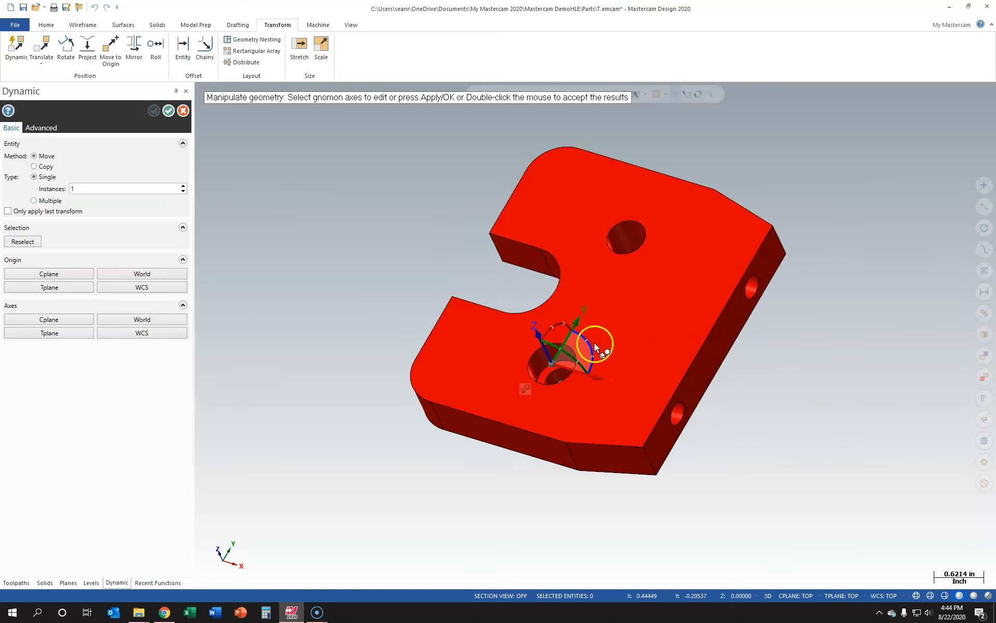
pyautogui.moveTo(592, 352)
pyautogui.click(593, 351)
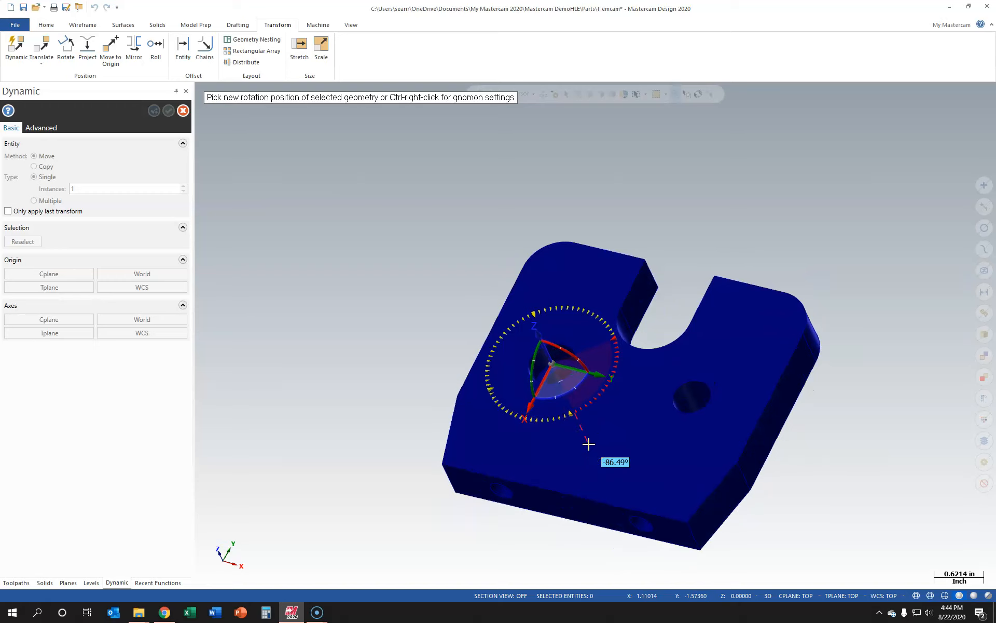
pyautogui.write('-90')
pyautogui.press('Return')
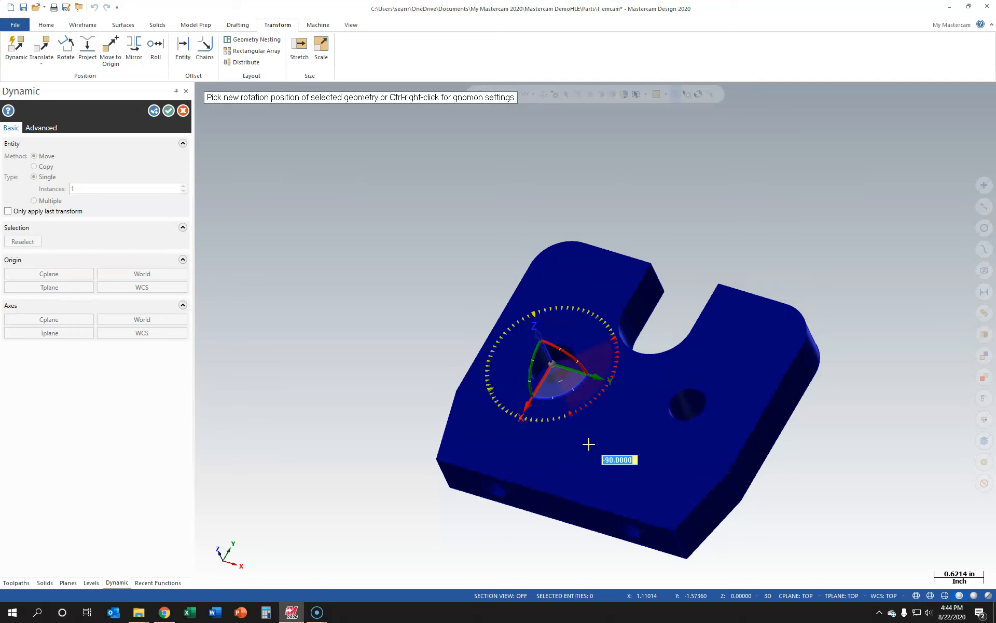
pyautogui.click(588, 443)
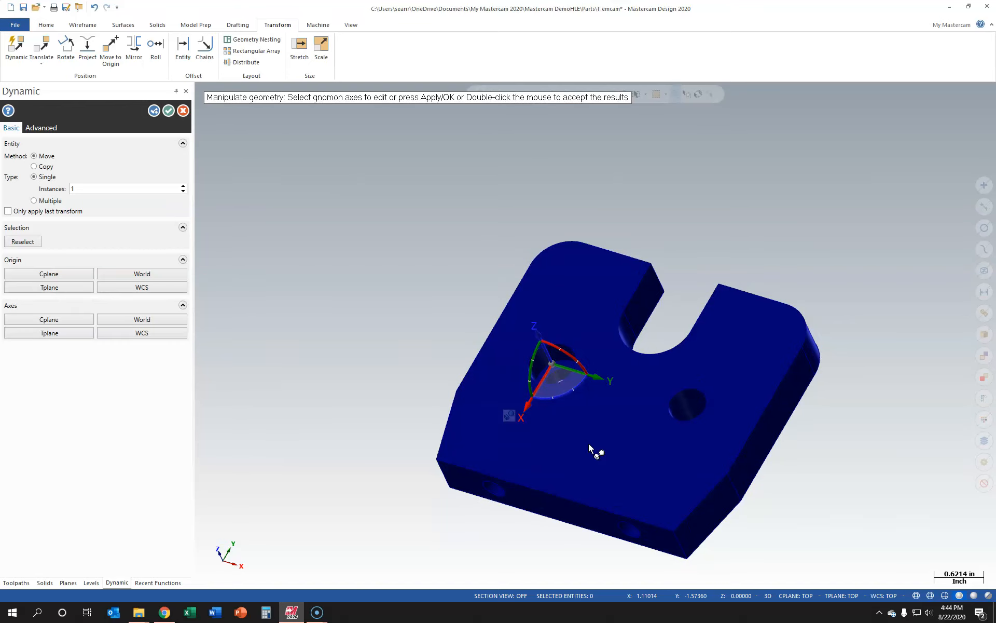
pyautogui.click(168, 112)
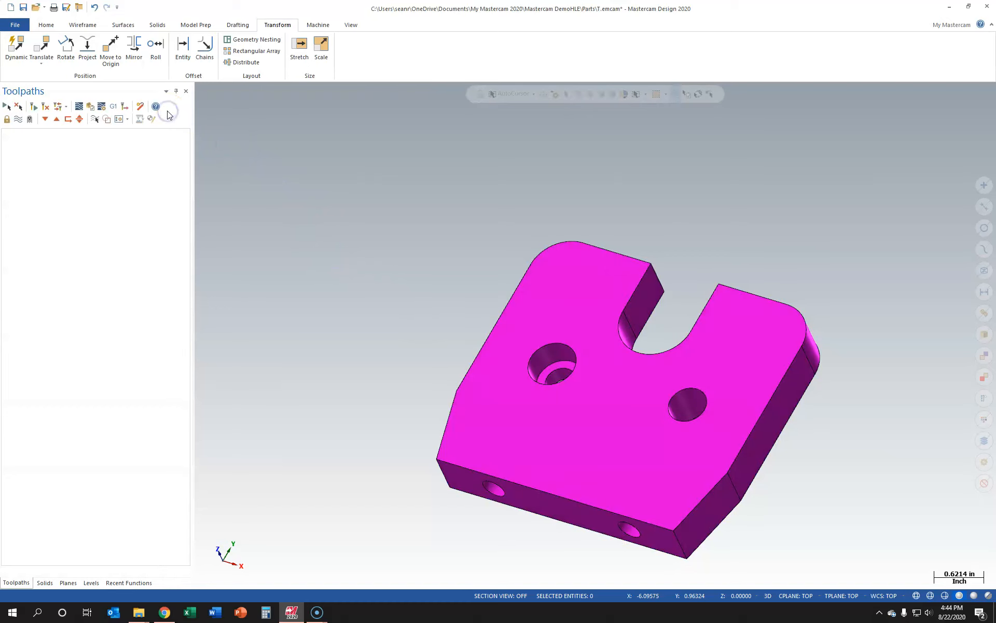
# Step: Examine the rotated part's orientation in the Top view
pyautogui.rightClick(338, 323)
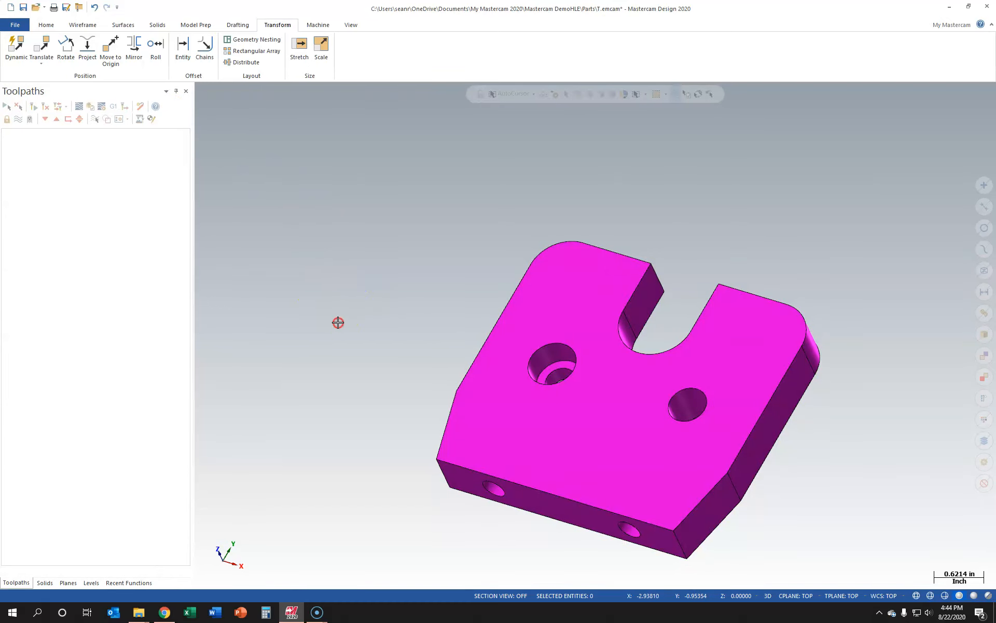
pyautogui.click(366, 380)
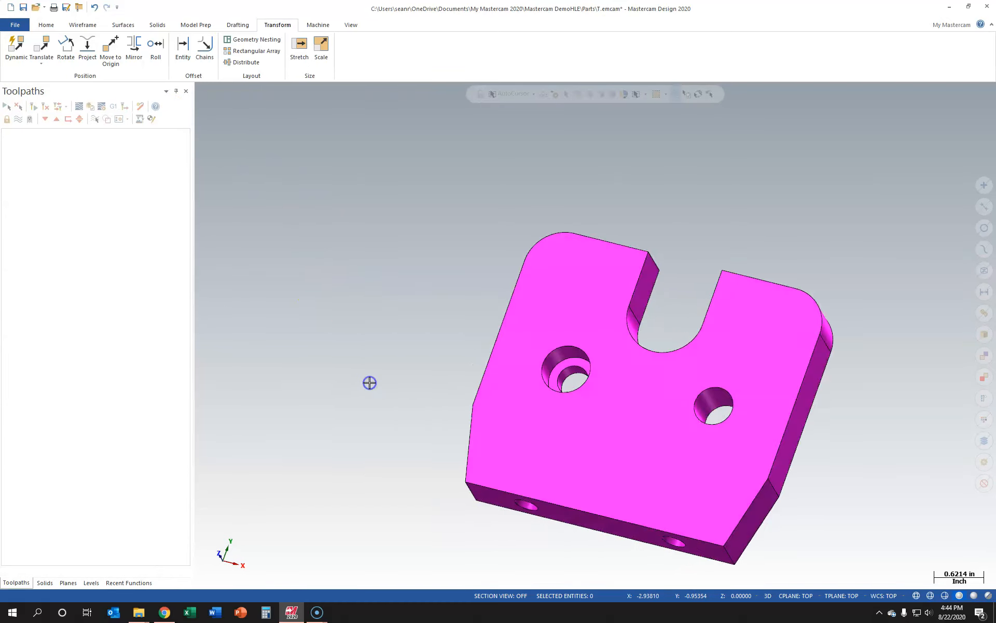
pyautogui.scroll(-2, 413, 458)
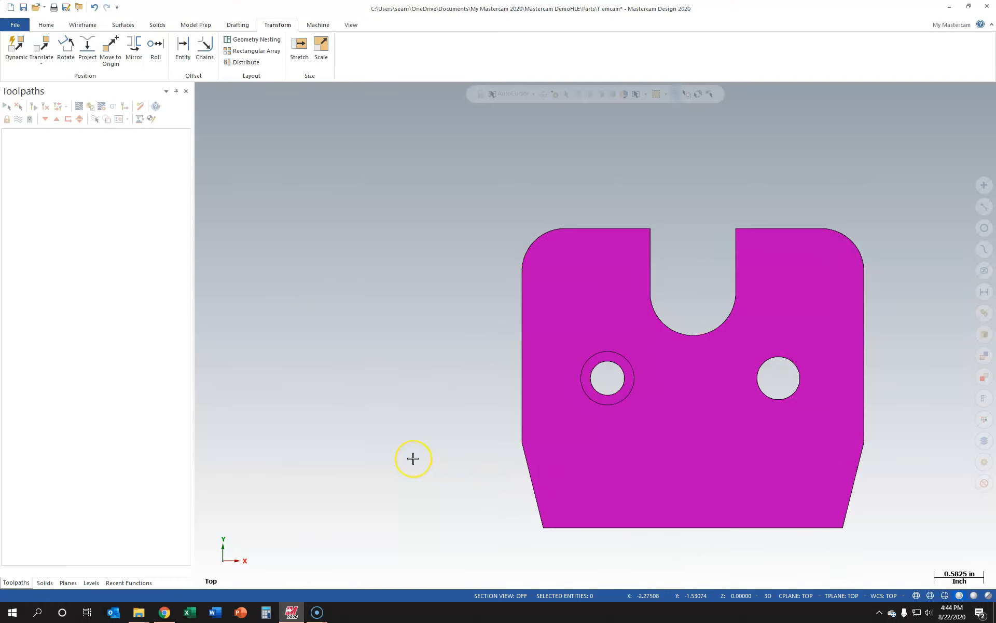
pyautogui.scroll(1, 801, 424)
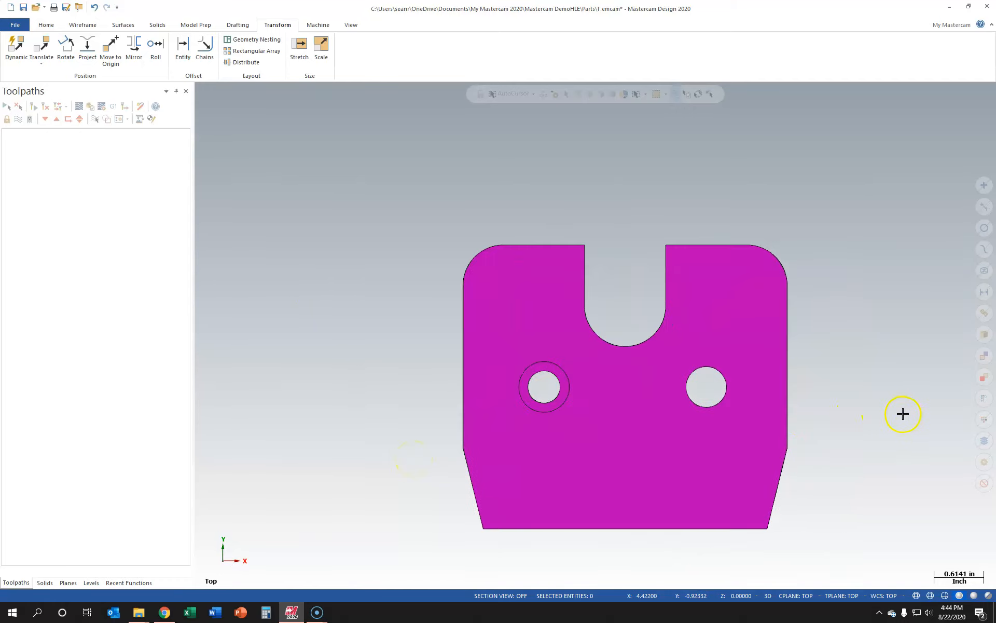
pyautogui.scroll(1, 904, 414)
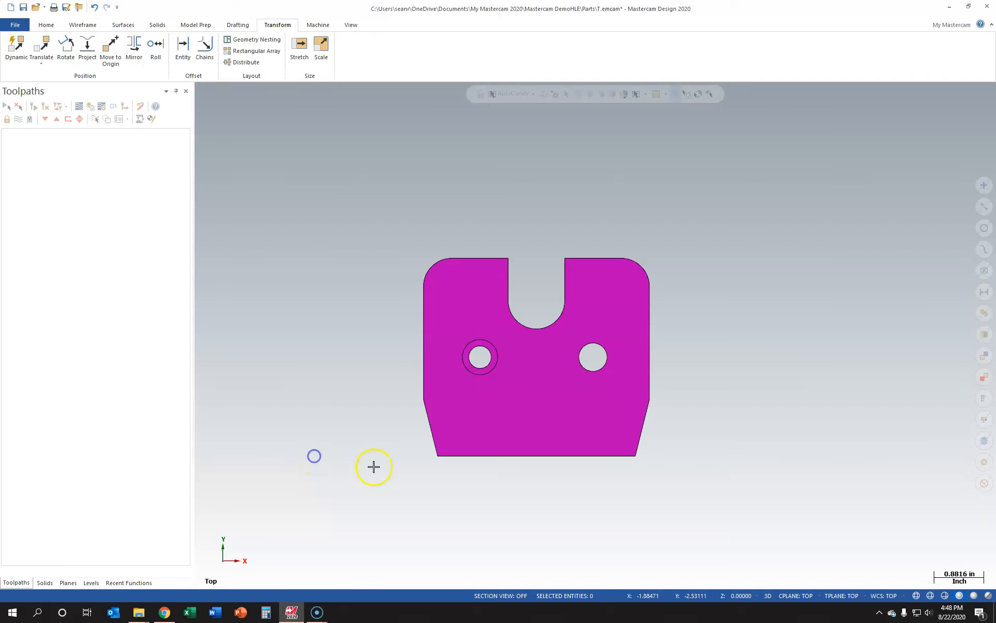
# Step: Display the coordinate axes and inspect where the origin lies relative to the part's holes and edges
pyautogui.click(376, 451)
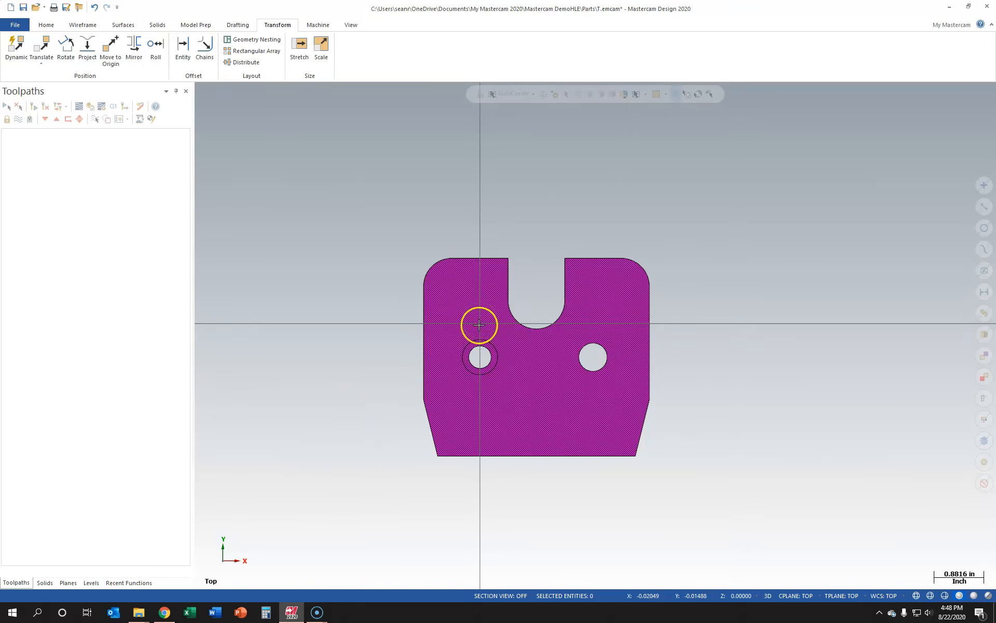
pyautogui.click(389, 397)
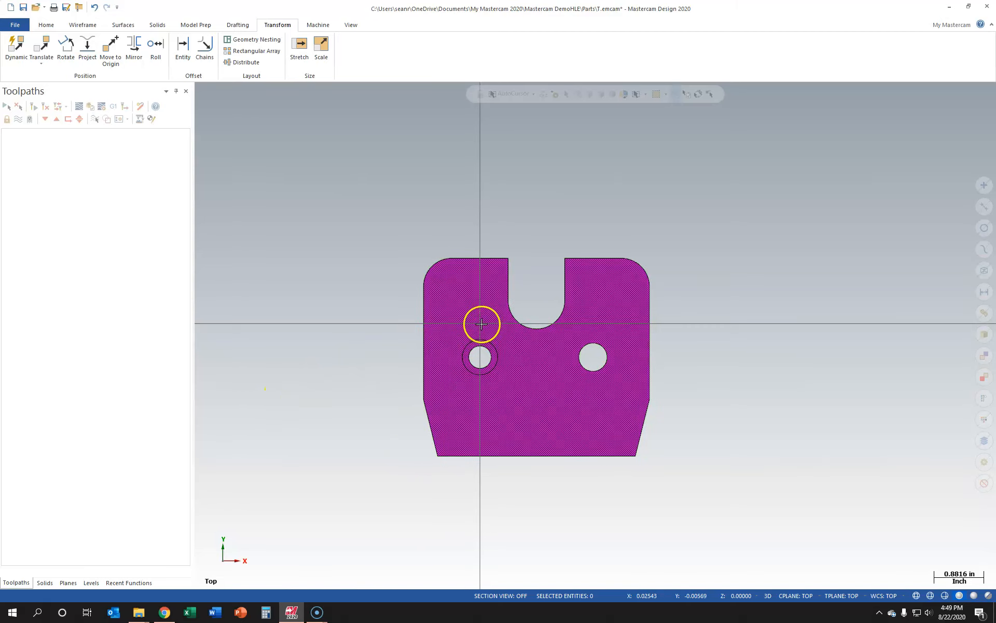
pyautogui.scroll(-1, 519, 359)
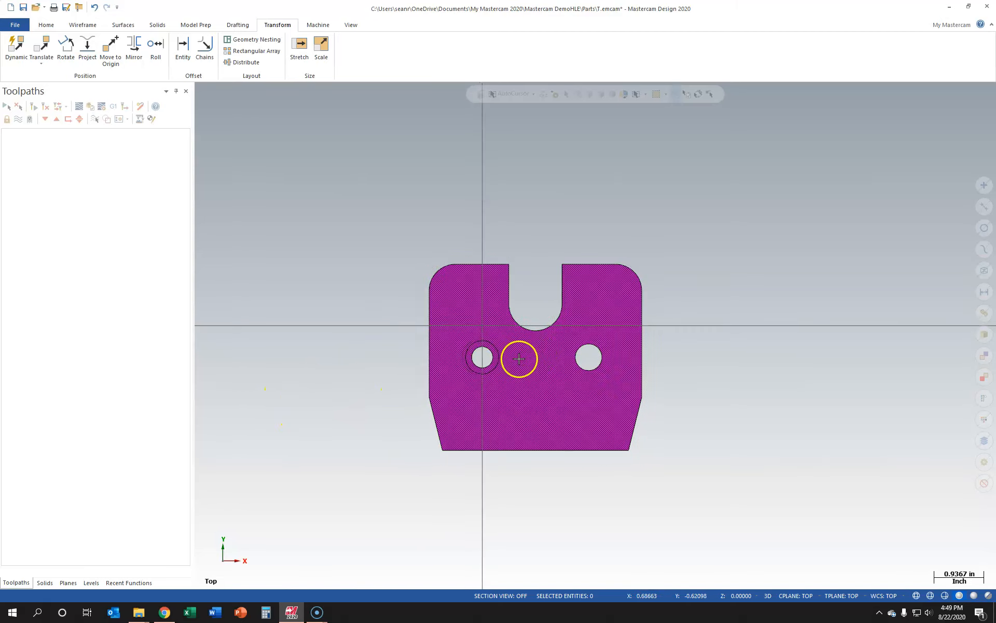
pyautogui.scroll(3, 519, 360)
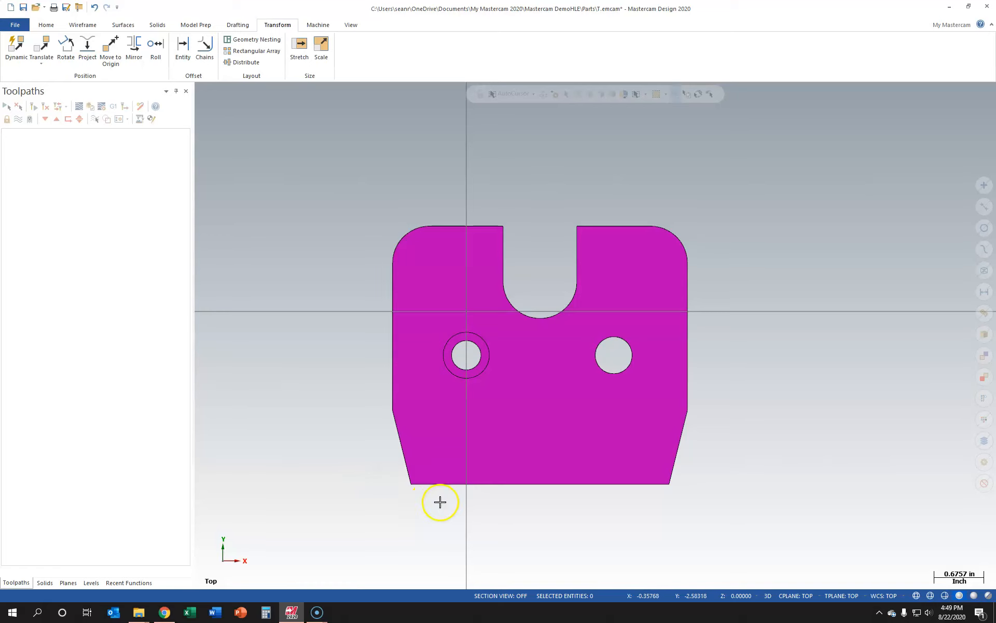
pyautogui.scroll(1, 403, 474)
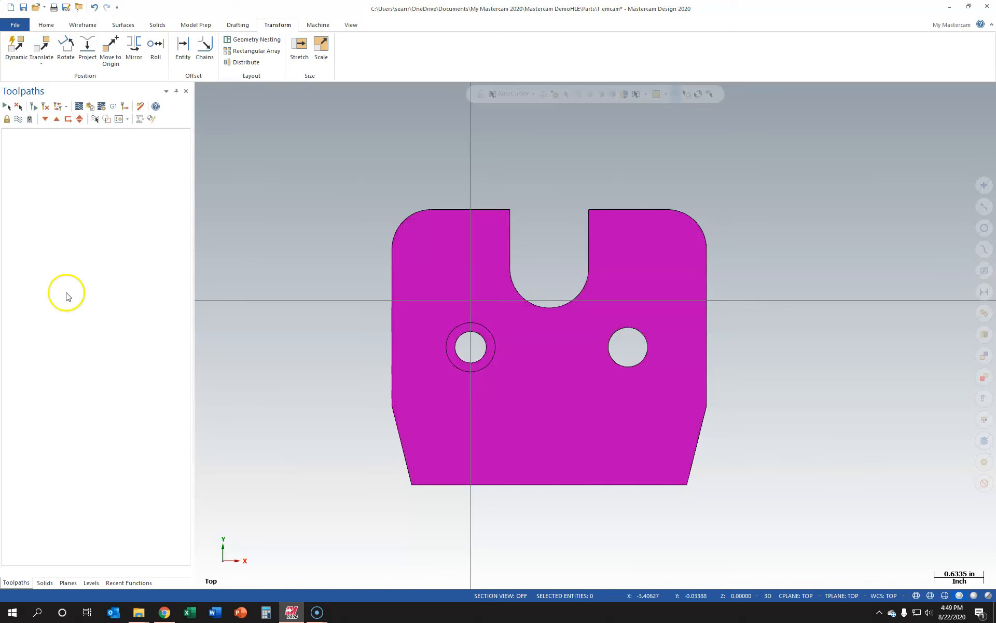
# Step: Name level 1 "Solid Part" in the level list
pyautogui.click(99, 584)
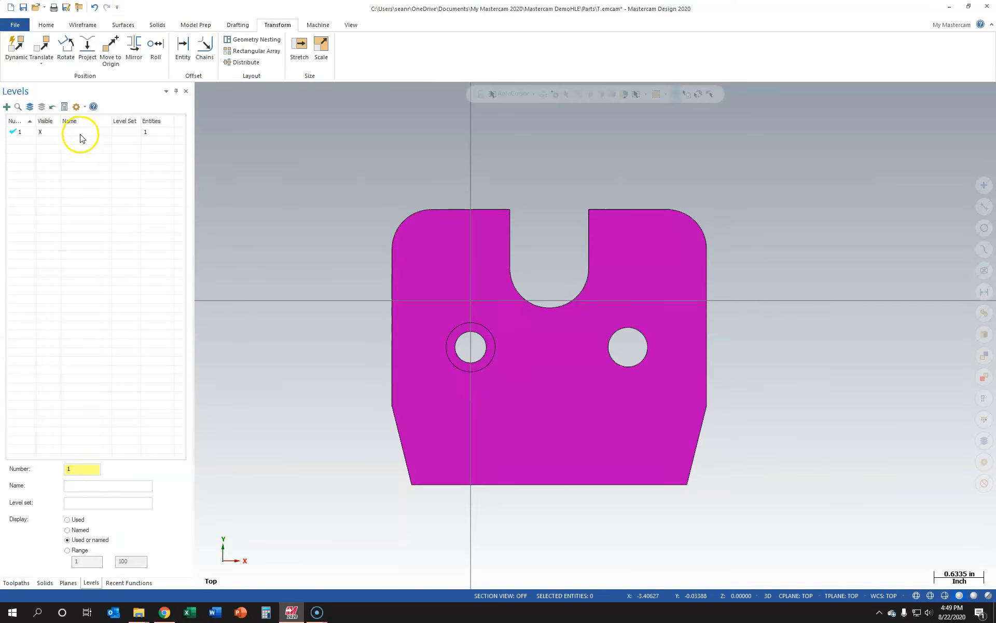
pyautogui.click(77, 130)
pyautogui.click(76, 131)
pyautogui.click(99, 229)
pyautogui.write('So')
pyautogui.click(291, 178)
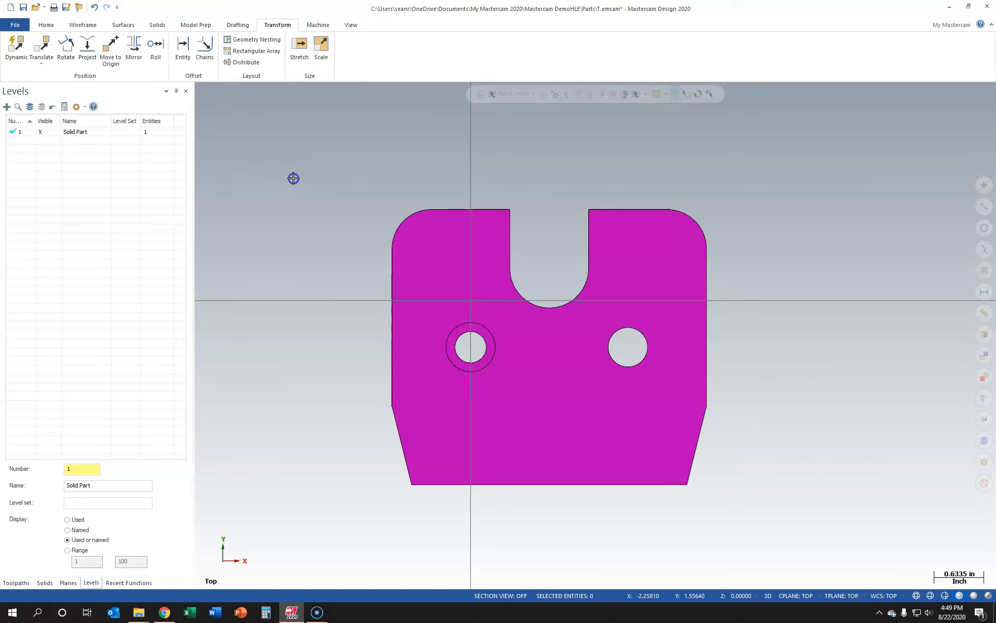
# Step: Add level 2 named "OP10 Wireframe Geometry" and widen the name column to show the full name
pyautogui.click(8, 107)
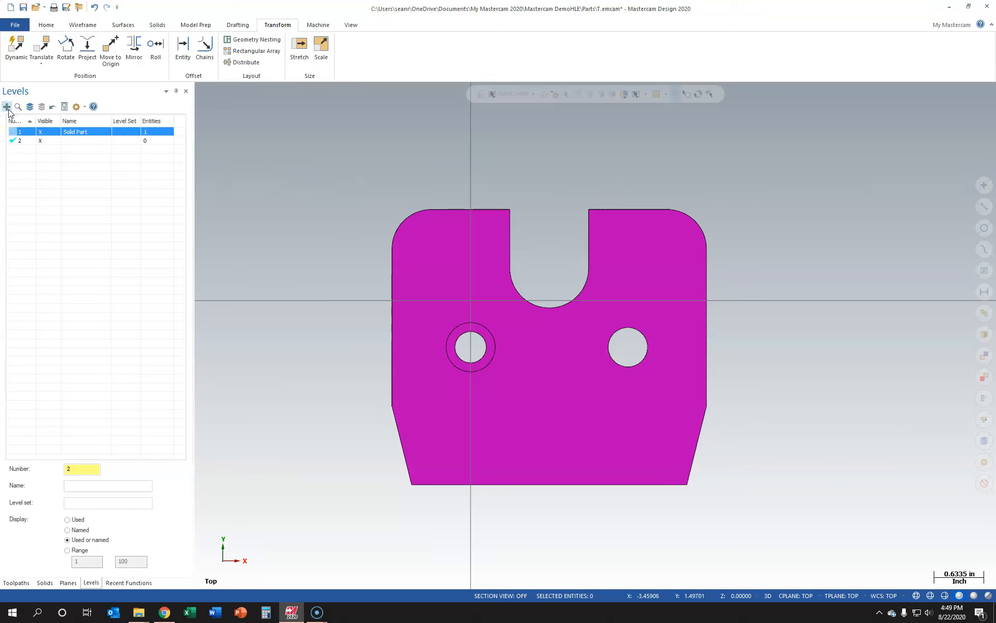
pyautogui.doubleClick(76, 141)
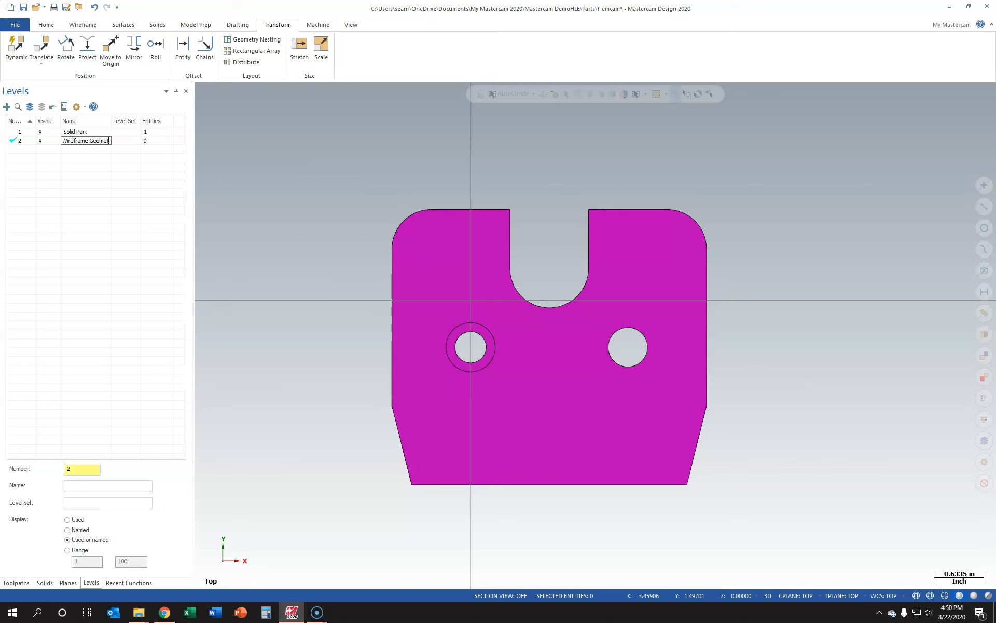
pyautogui.press('Return')
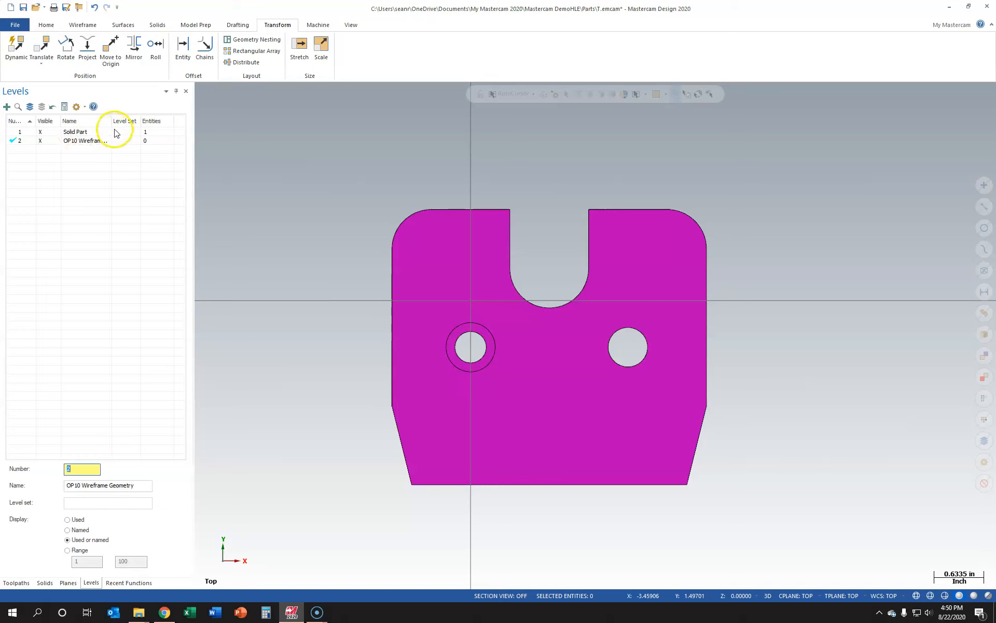
pyautogui.moveTo(112, 121); pyautogui.dragTo(137, 121)
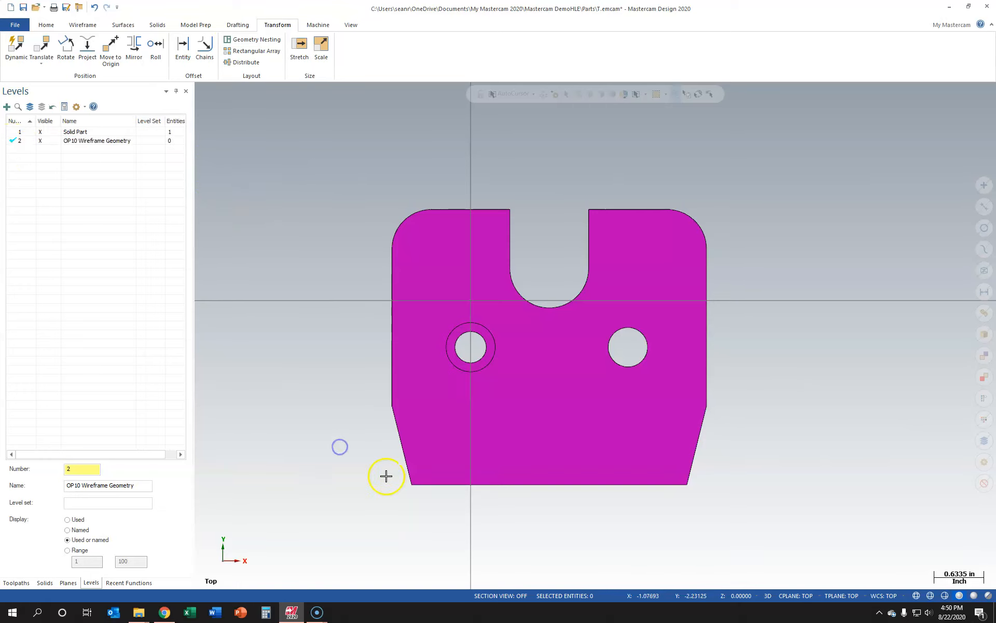
# Step: Draw a vertical line about 1.30 in long downward from the upper corner of the part's lower-left angled edge
pyautogui.scroll(2, 387, 476)
pyautogui.scroll(4, 387, 476)
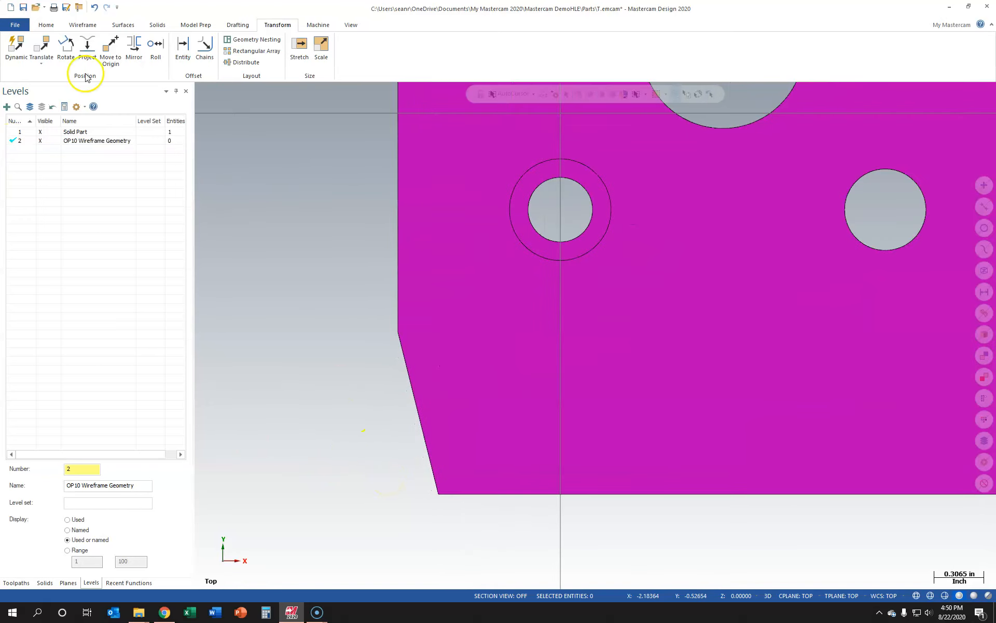
pyautogui.click(80, 25)
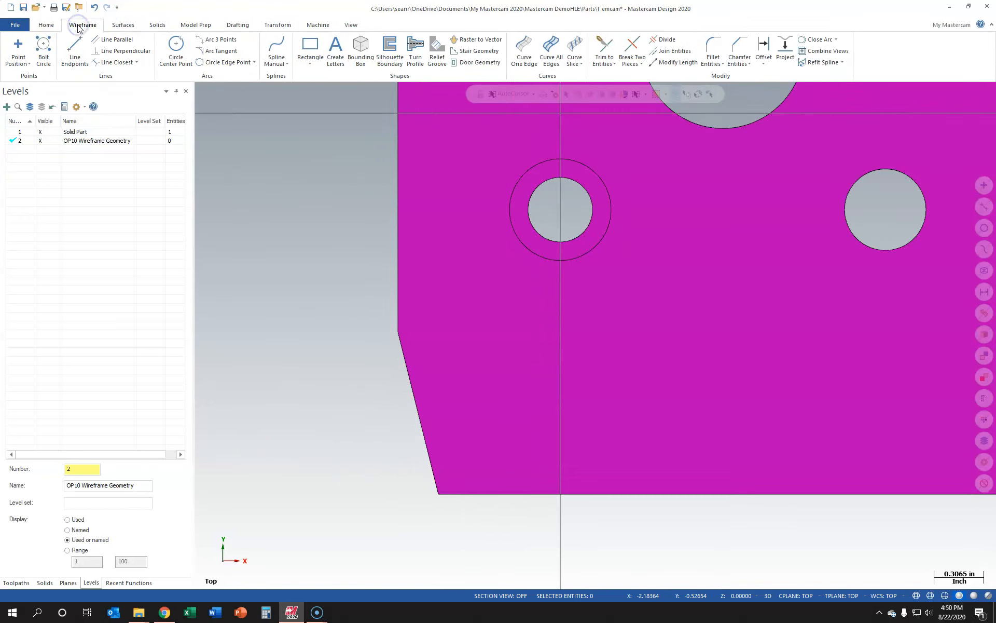
pyautogui.click(77, 55)
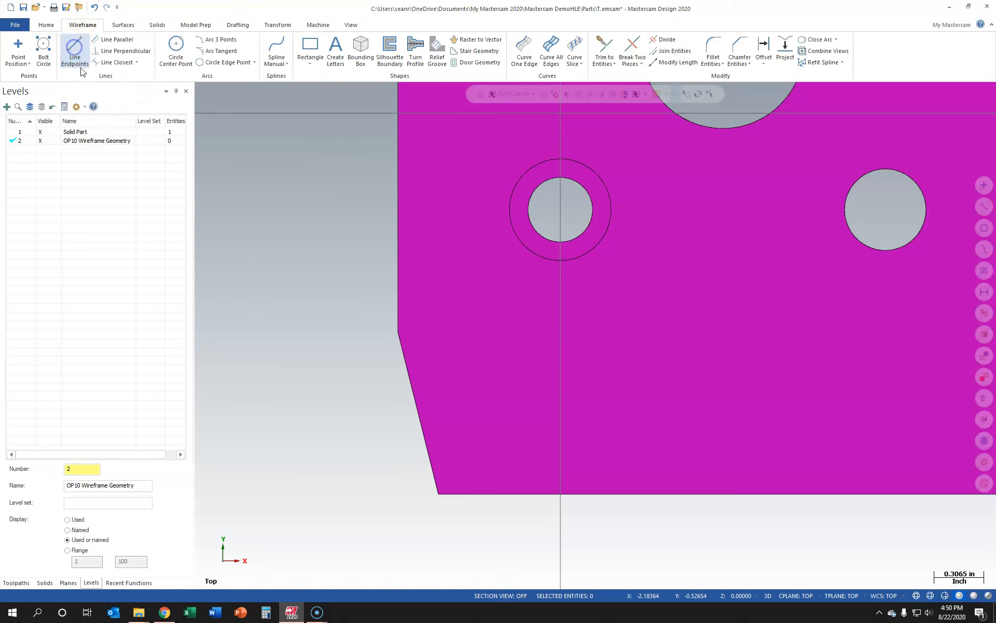
pyautogui.click(397, 332)
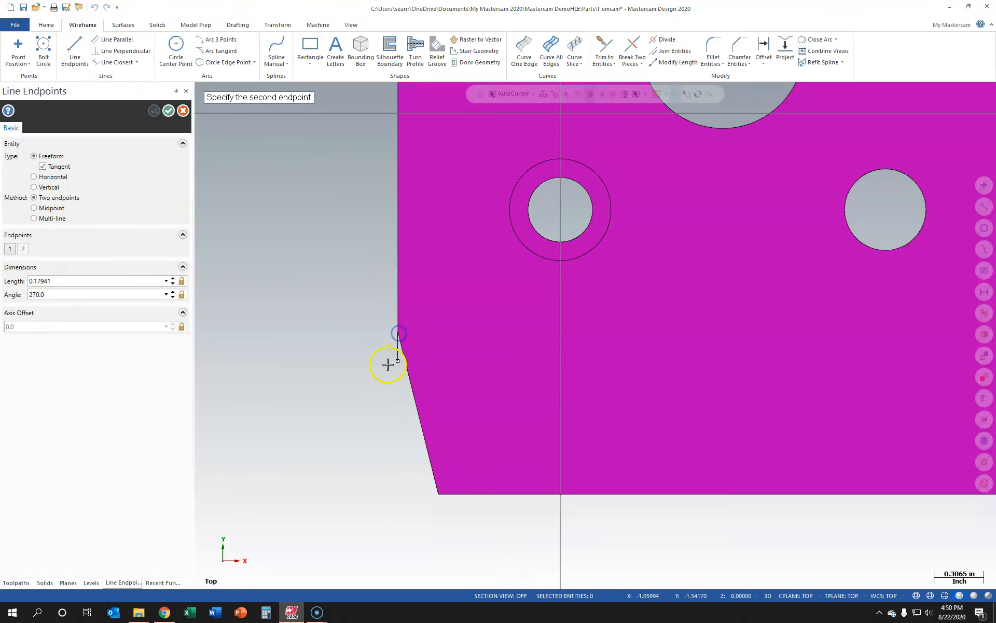
pyautogui.click(399, 542)
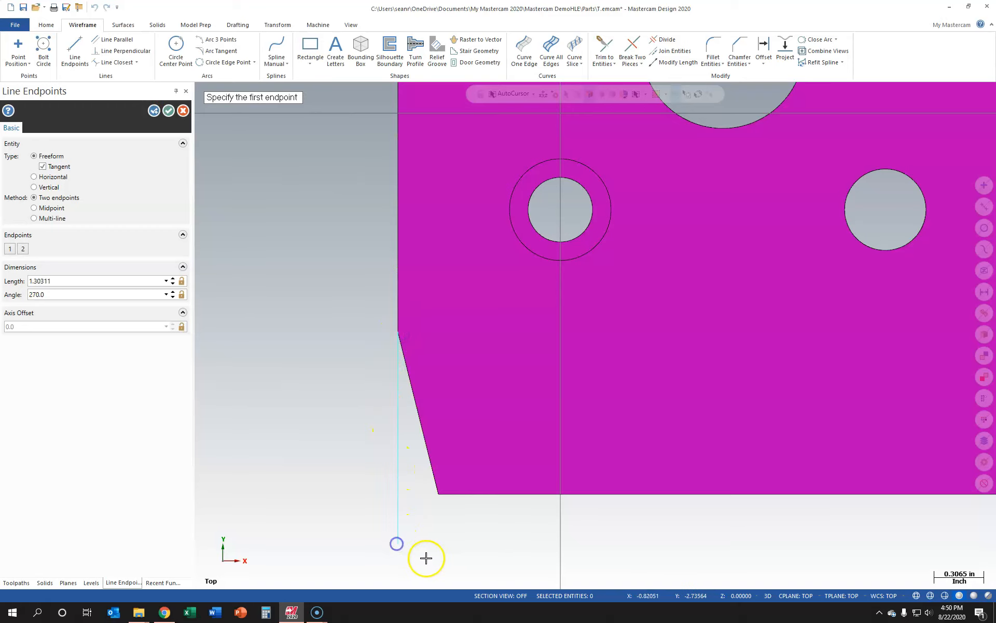
# Step: Draw a horizontal line about 0.57 in long leftward from the part's bottom-left corner, crossing the vertical line
pyautogui.click(439, 494)
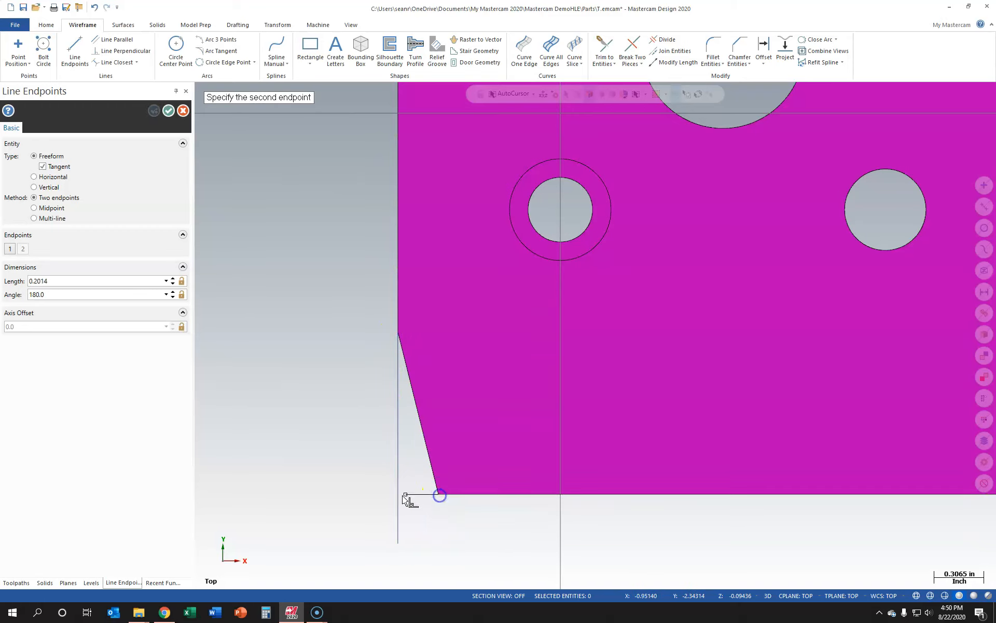
pyautogui.click(346, 496)
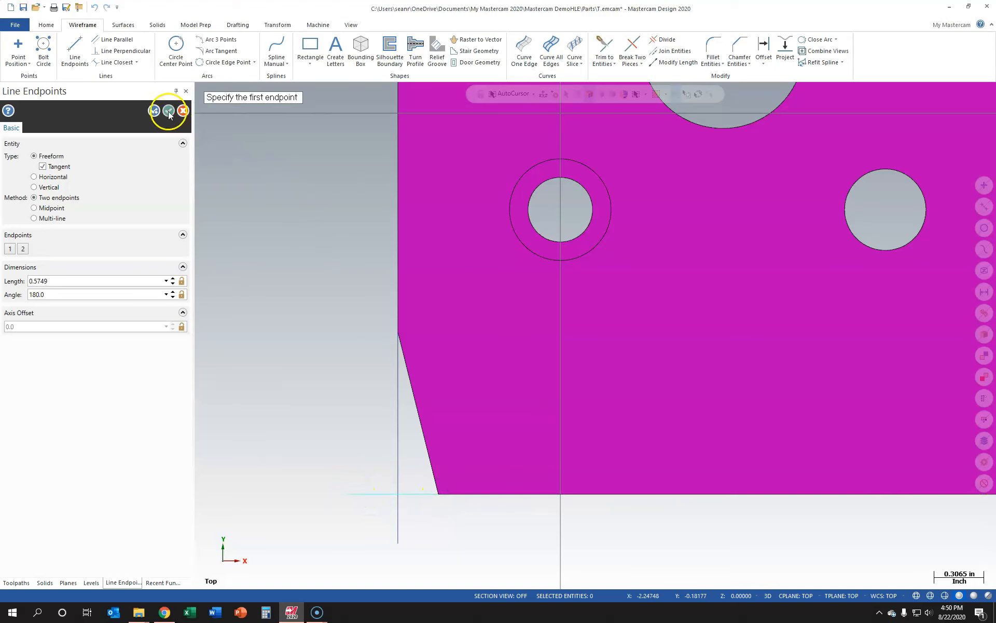
pyautogui.click(168, 110)
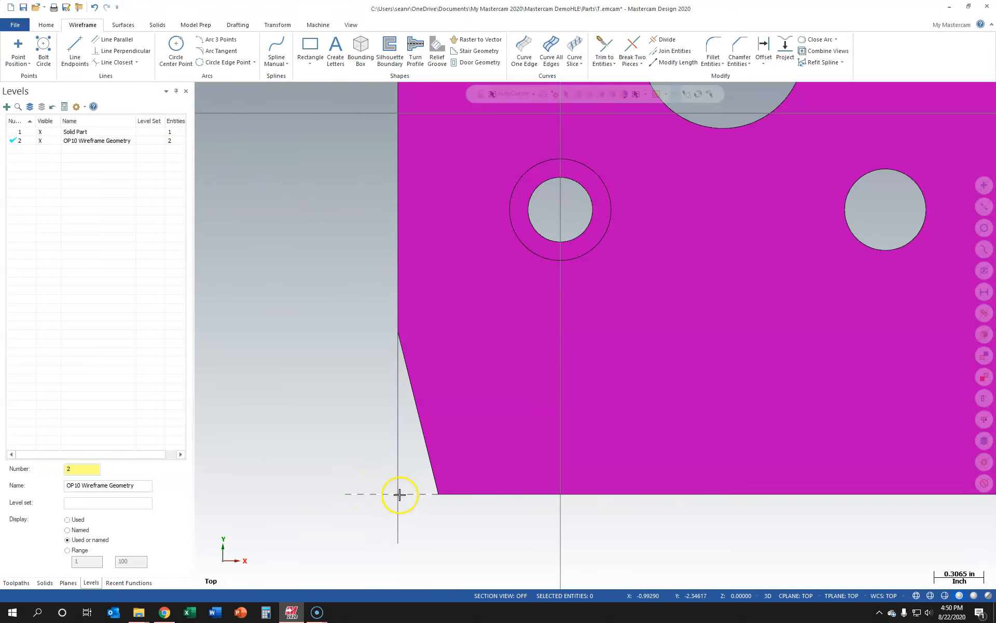
# Step: Set up a Translate of the solid and both construction lines with the Move method
pyautogui.scroll(-3, 399, 494)
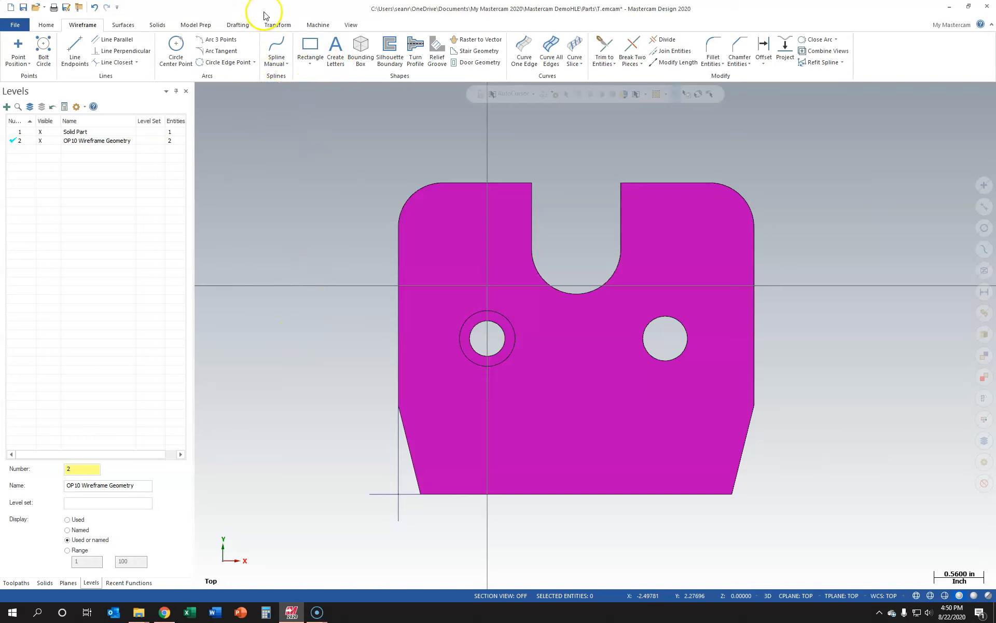
pyautogui.click(278, 25)
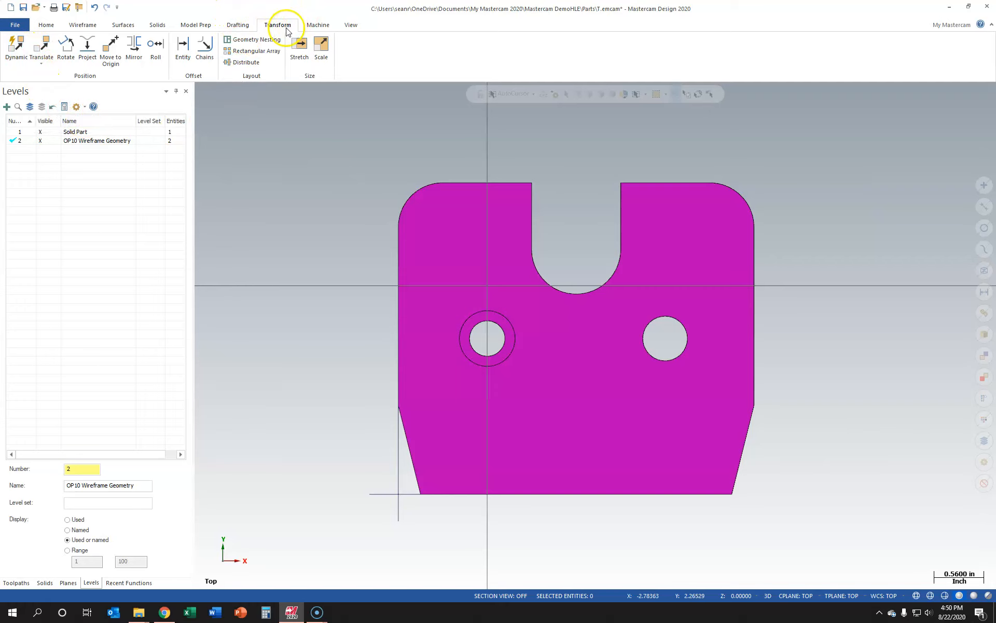
pyautogui.click(40, 46)
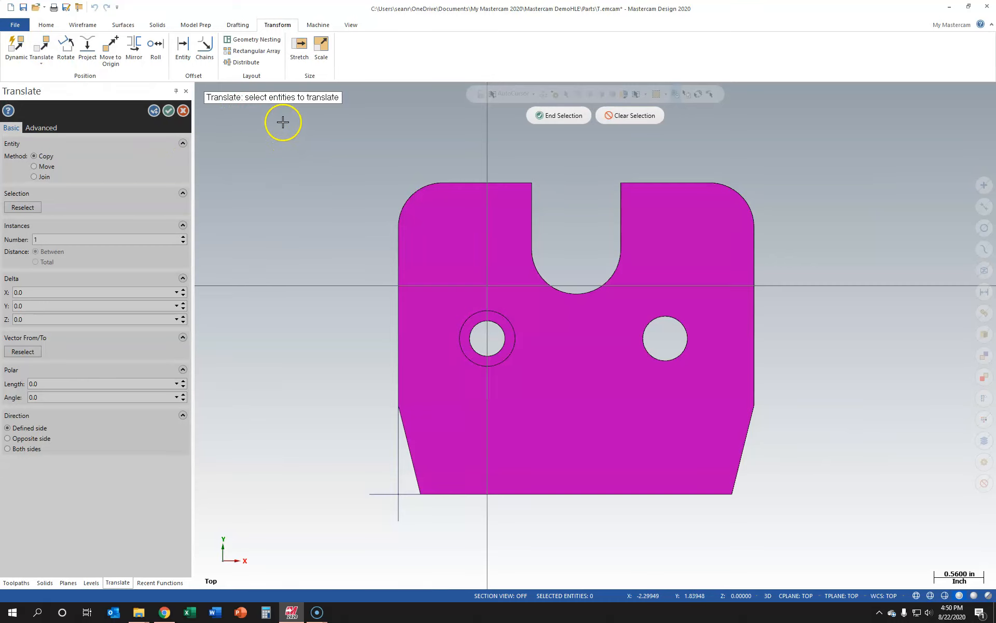
pyautogui.moveTo(283, 122); pyautogui.dragTo(843, 562)
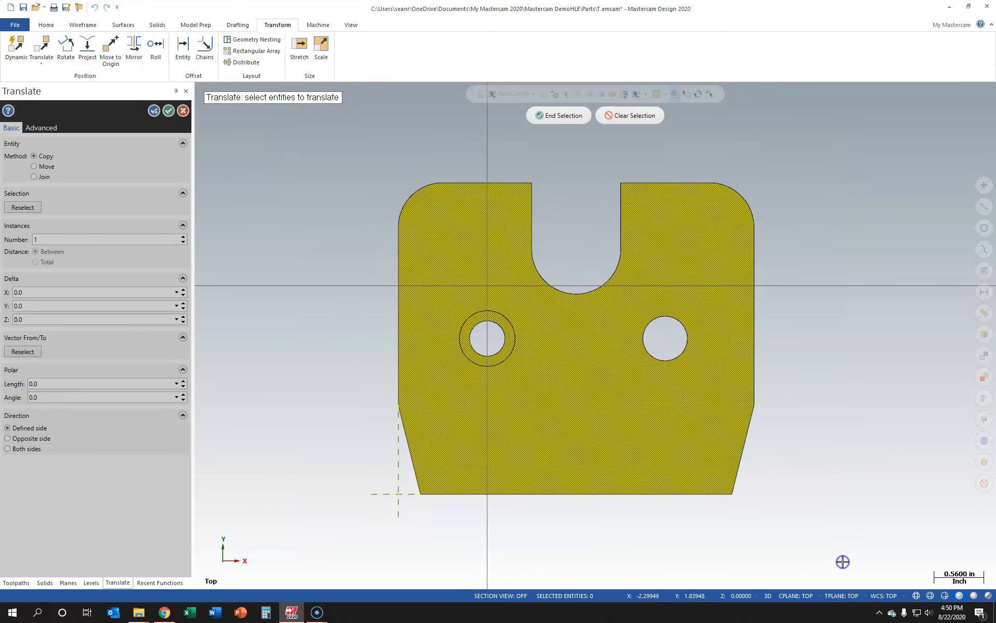
pyautogui.click(551, 117)
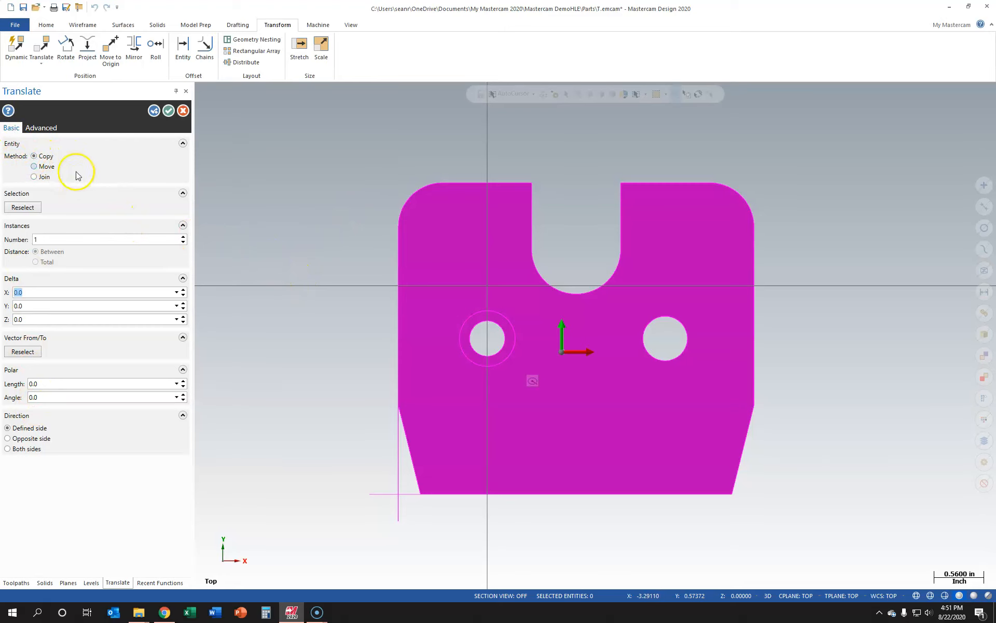
pyautogui.click(46, 166)
# Step: Translate the selection from the intersection of the two construction lines to the origin
pyautogui.click(37, 291)
pyautogui.click(33, 307)
pyautogui.click(31, 323)
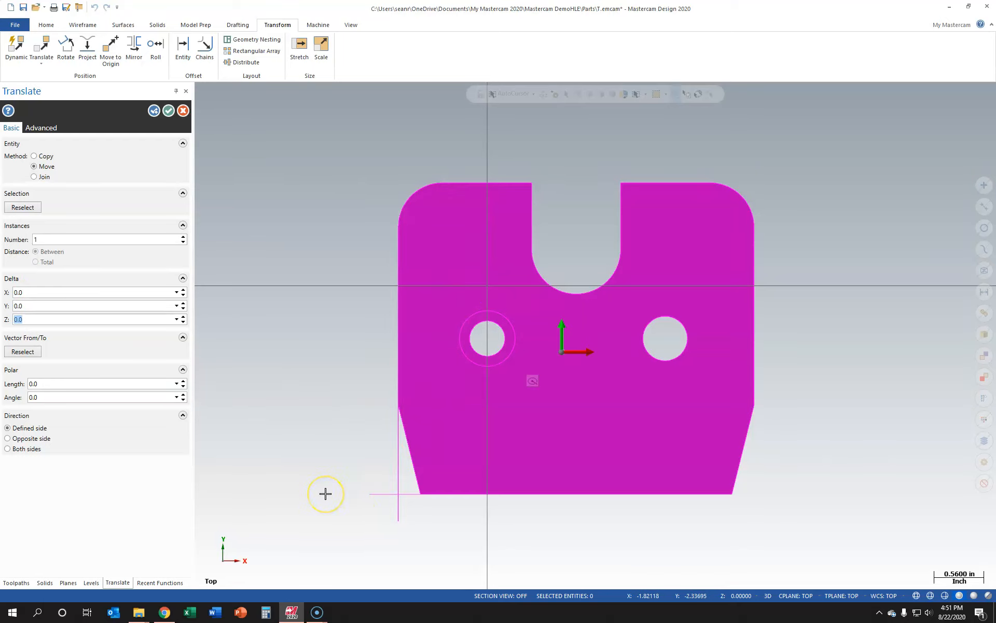
pyautogui.click(112, 338)
pyautogui.click(26, 352)
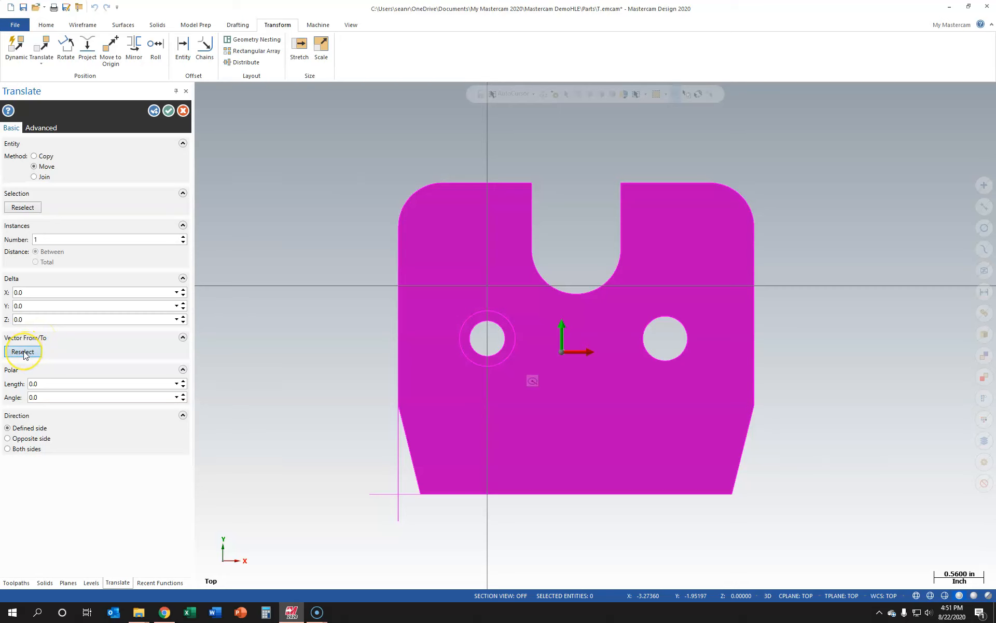
pyautogui.click(24, 353)
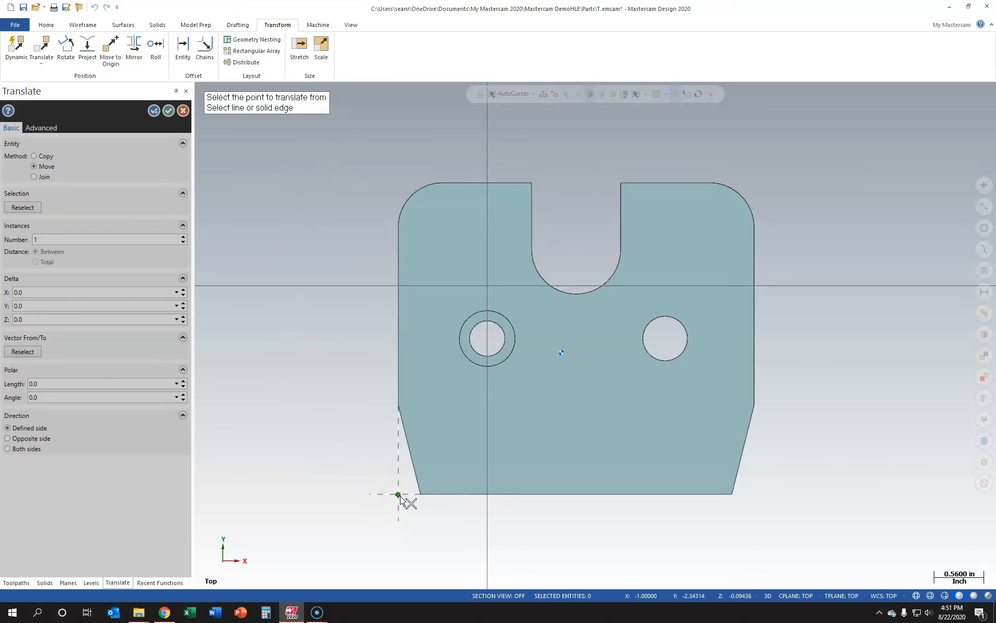
pyautogui.scroll(5, 417, 506)
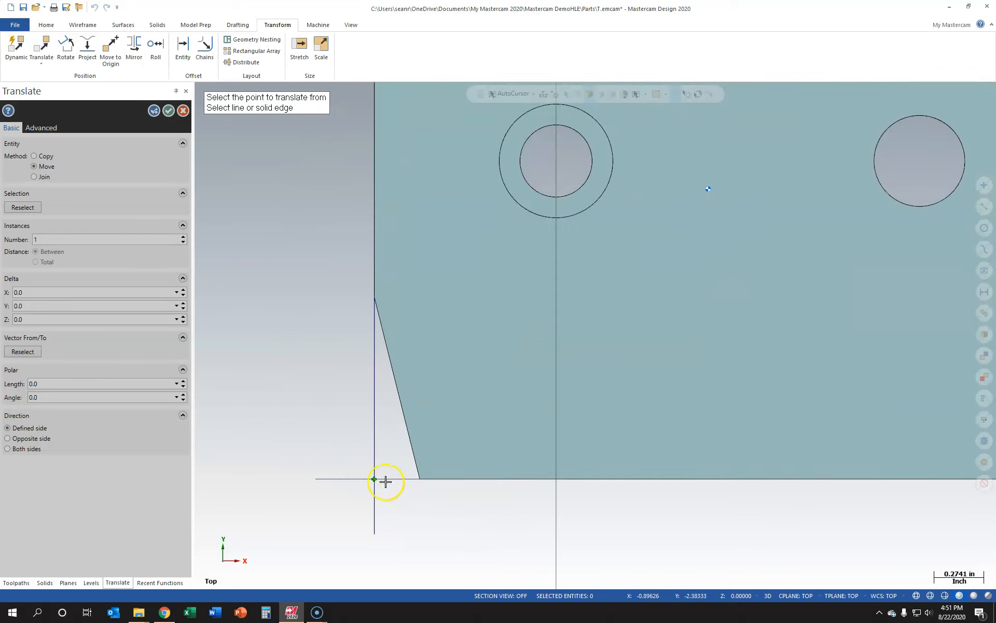
pyautogui.scroll(2, 383, 479)
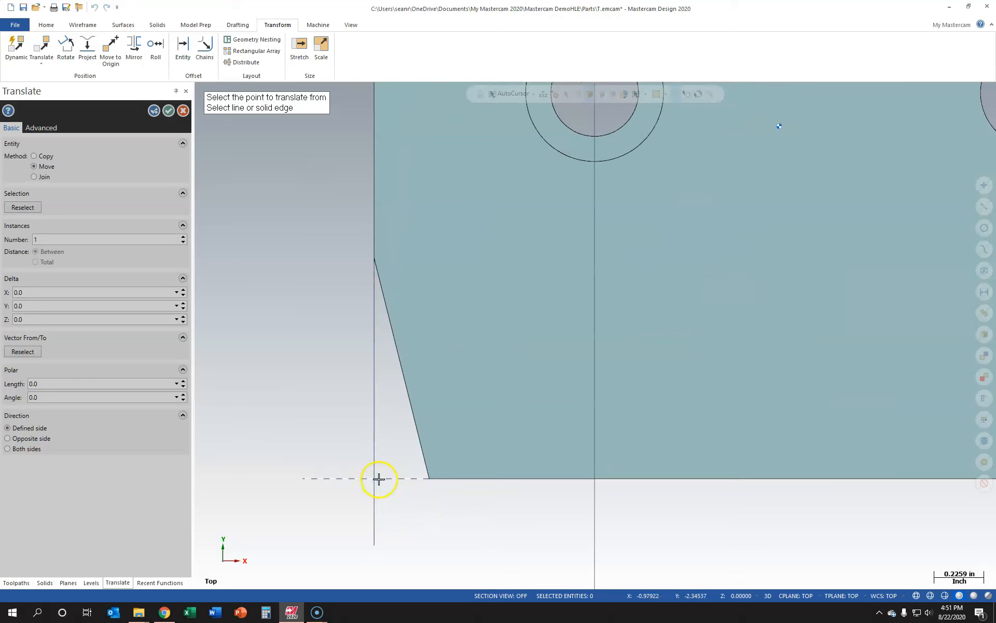
pyautogui.click(374, 478)
pyautogui.scroll(-4, 375, 478)
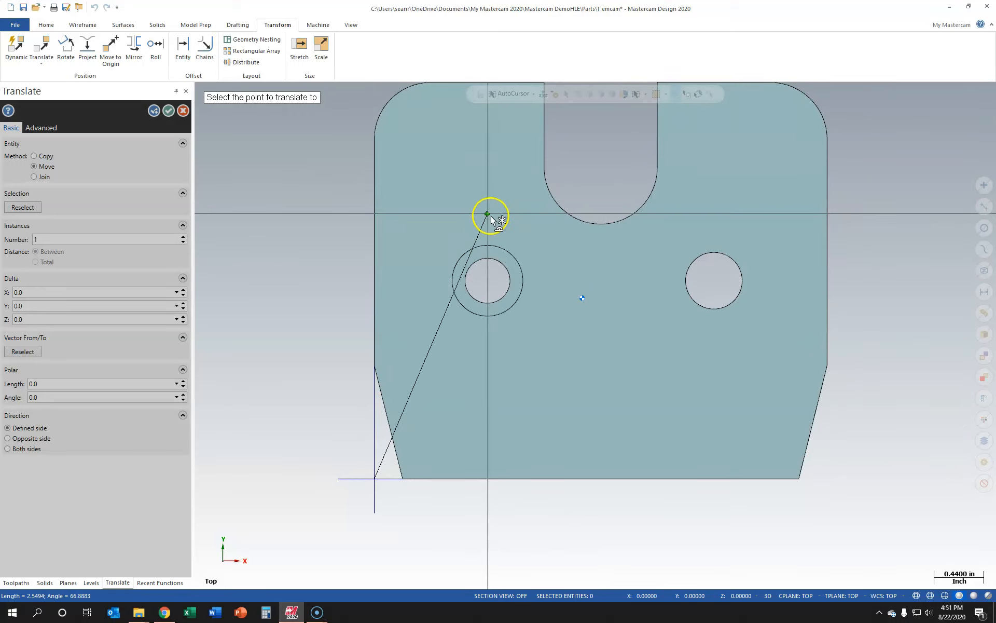
pyautogui.click(488, 213)
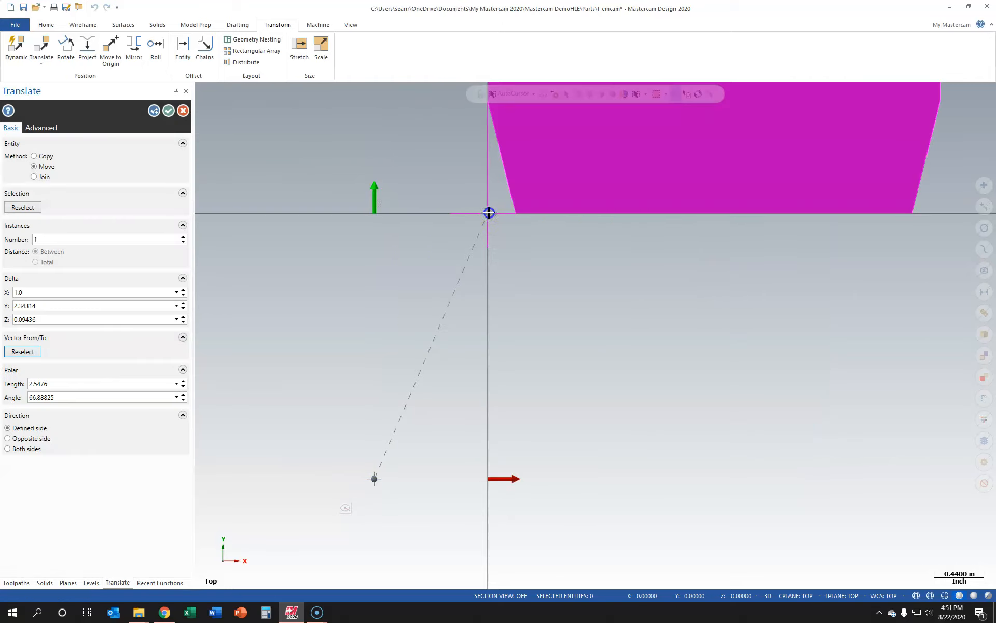
pyautogui.scroll(-5, 532, 360)
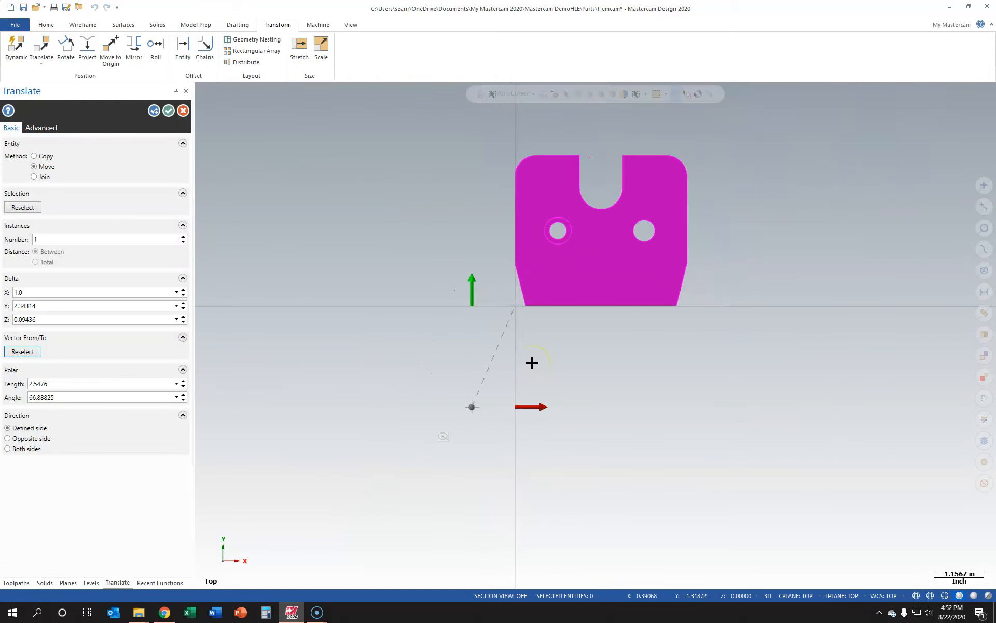
pyautogui.scroll(2, 689, 174)
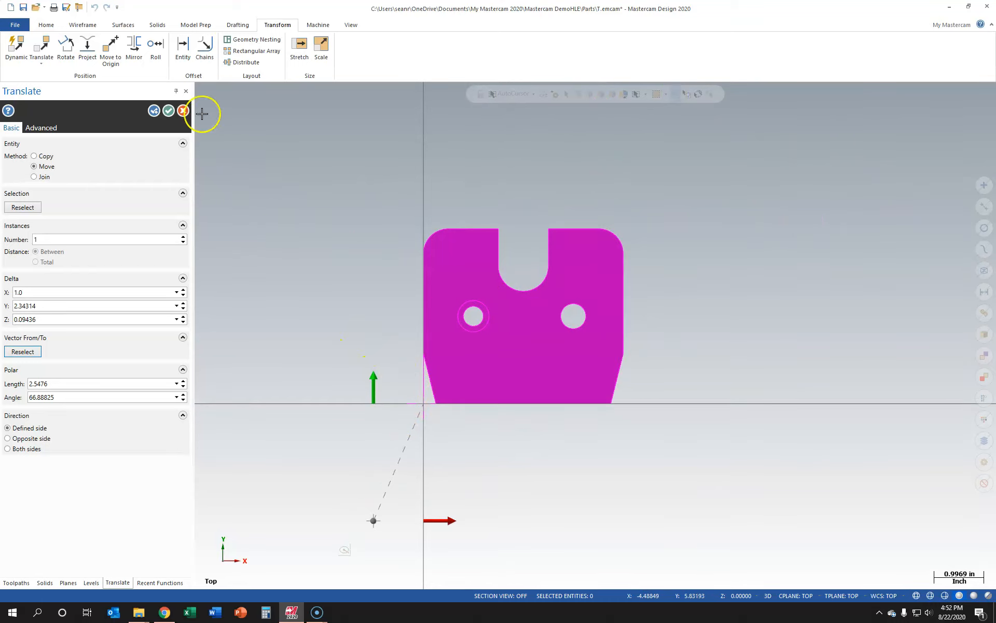
pyautogui.click(169, 111)
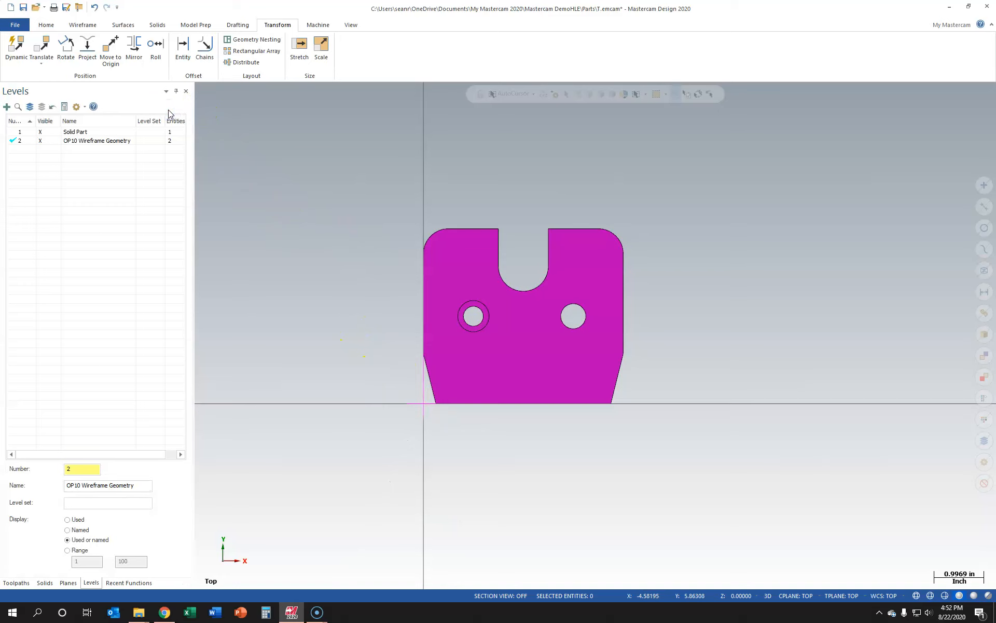
# Step: Make the Solid Part level active and hide the OP10 Wireframe Geometry level
pyautogui.scroll(6, 422, 400)
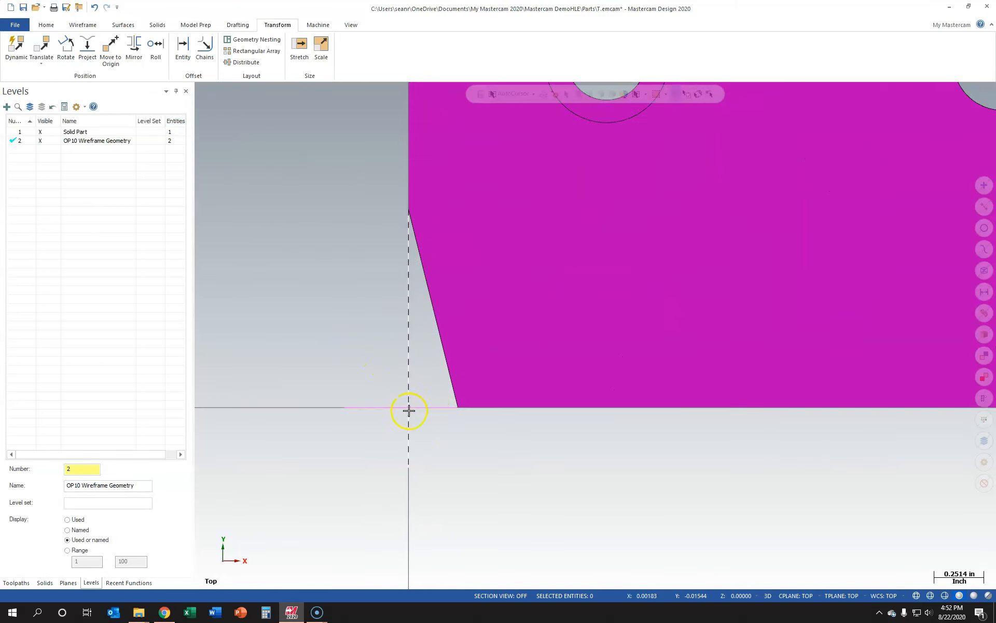
pyautogui.scroll(-3, 390, 451)
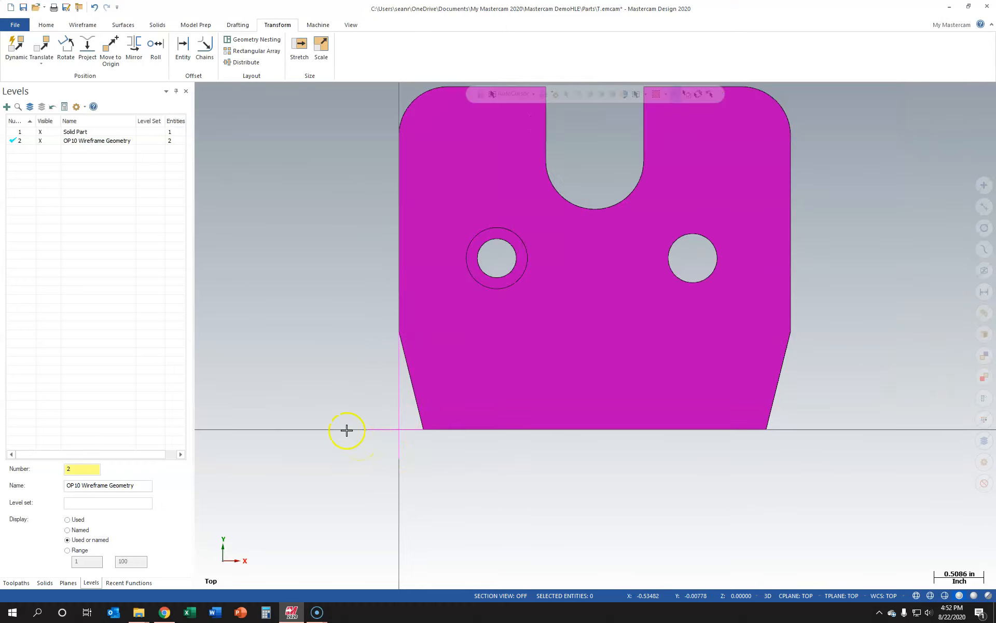
pyautogui.scroll(-1, 337, 430)
pyautogui.scroll(1, 325, 431)
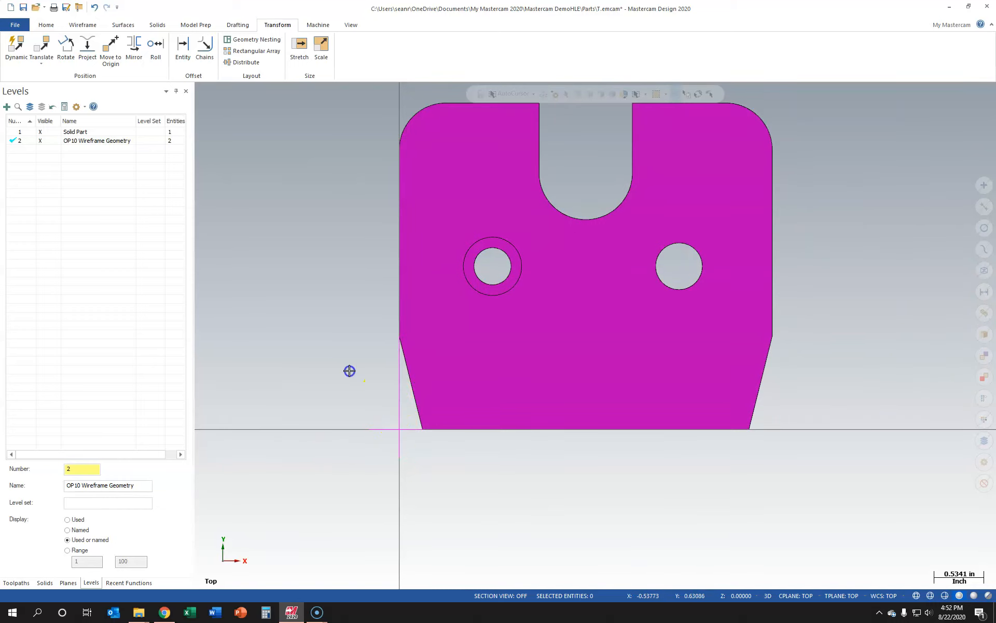
pyautogui.click(44, 144)
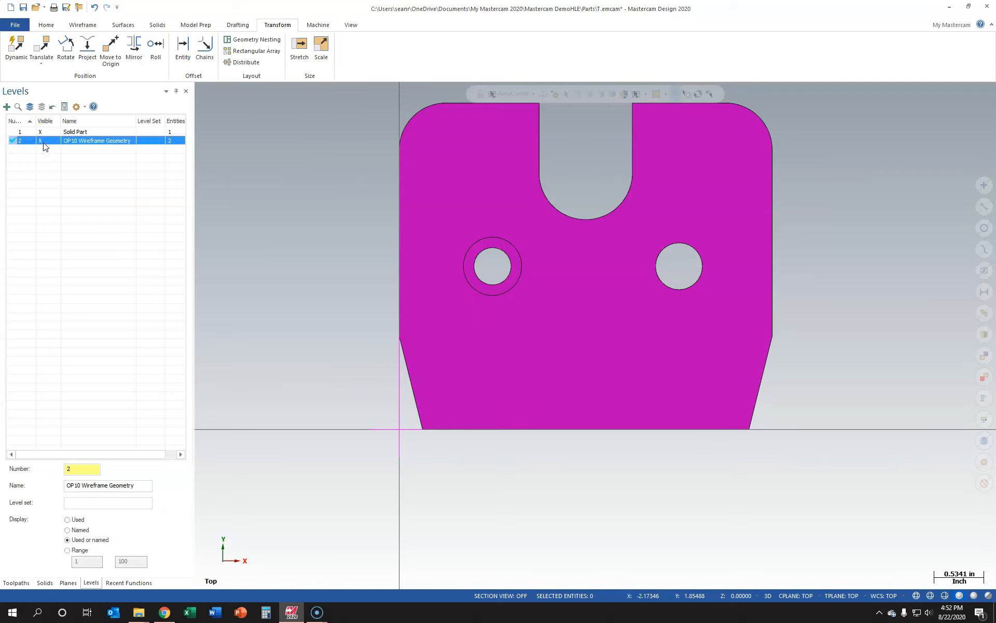
pyautogui.click(19, 132)
pyautogui.click(41, 141)
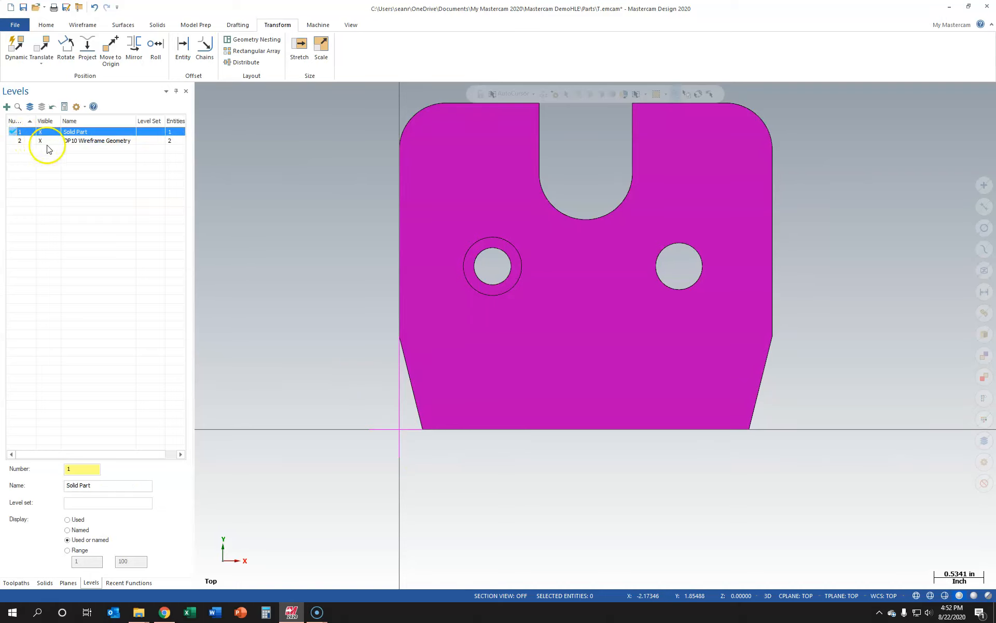
pyautogui.click(127, 232)
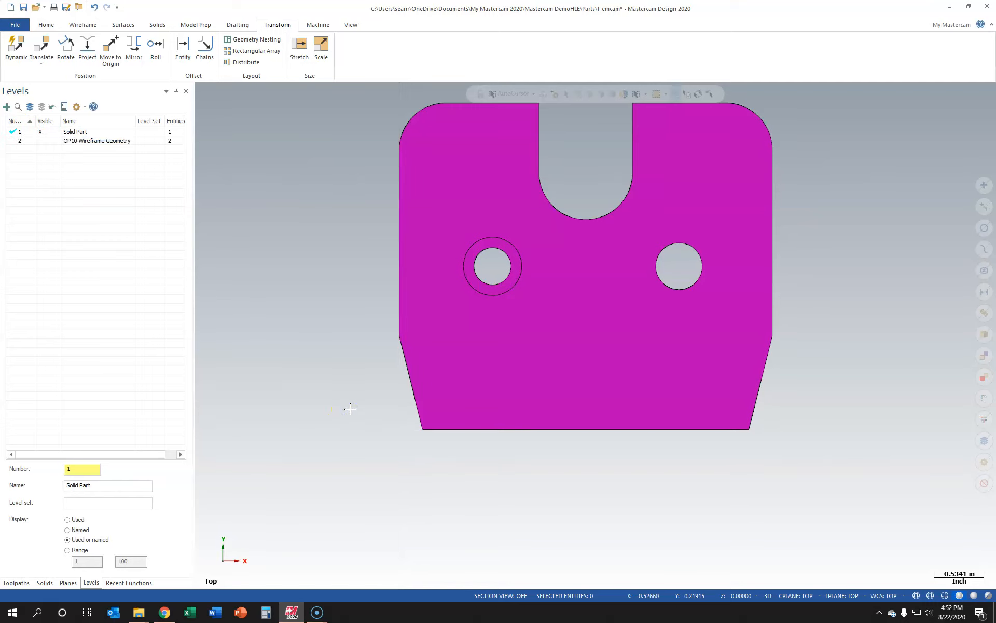
pyautogui.scroll(2, 350, 409)
pyautogui.scroll(-4, 350, 410)
pyautogui.scroll(2, 553, 209)
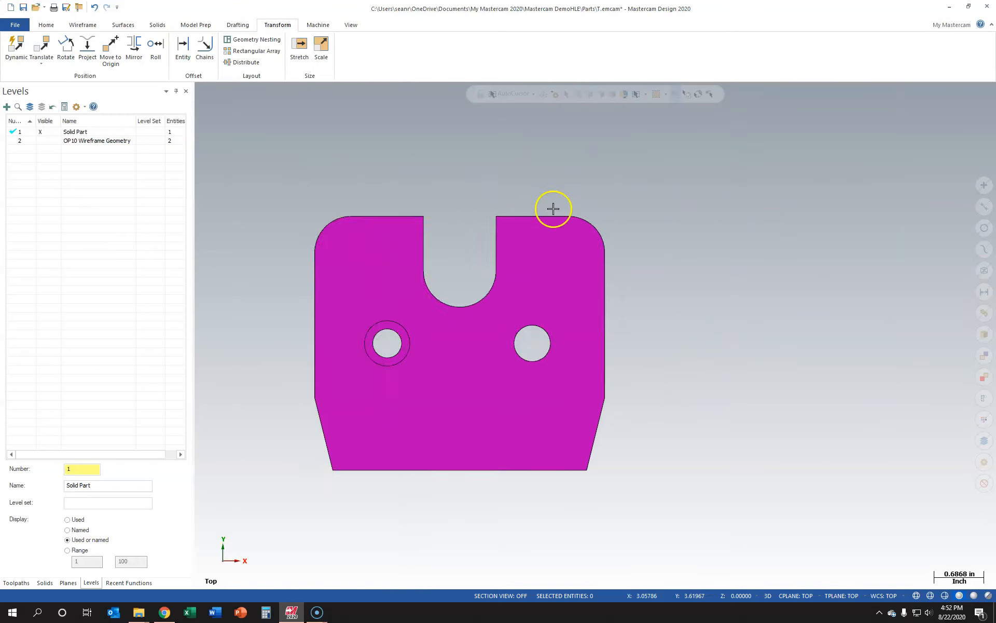
pyautogui.scroll(1, 553, 209)
# Step: Start saving the file and browse to Desktop > CAM-1 FALL 2020 > WEEK 4 (SEPT 28 - OCT 4) > Video's as its destination
pyautogui.click(20, 584)
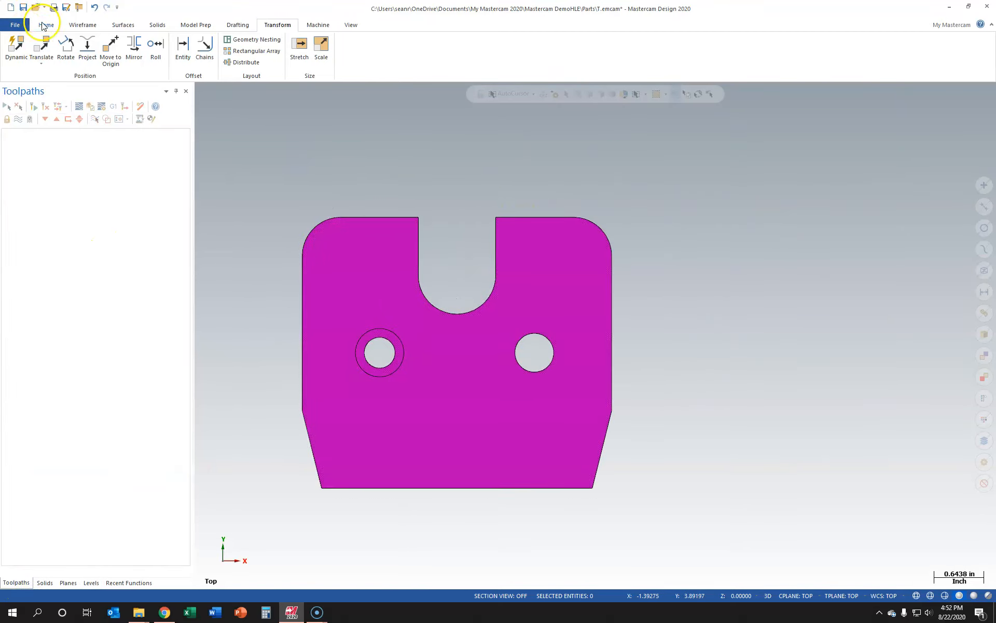
pyautogui.click(25, 24)
pyautogui.click(32, 27)
pyautogui.click(21, 7)
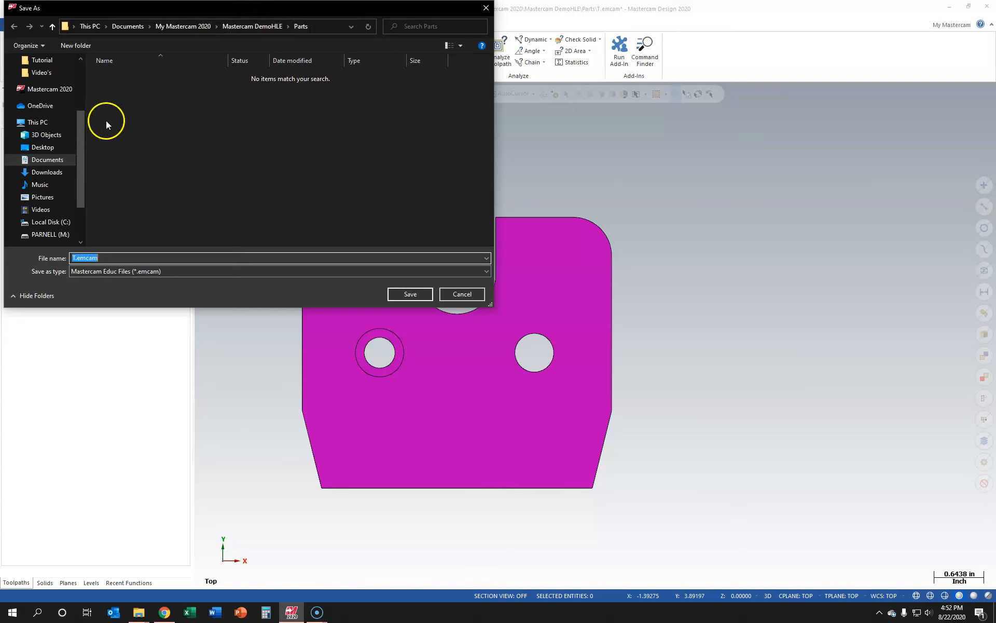
pyautogui.scroll(3, 82, 151)
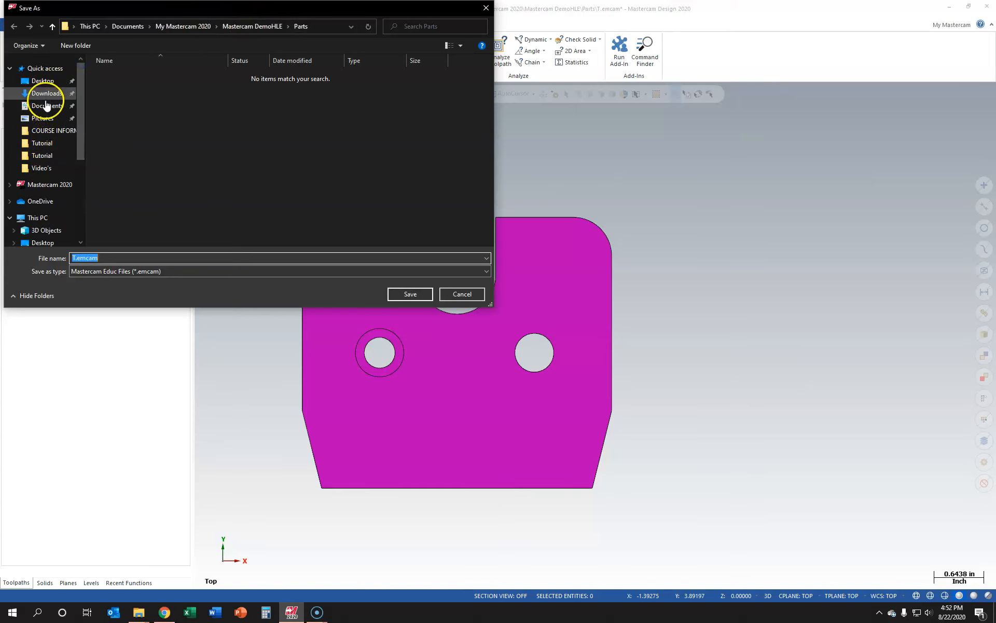
pyautogui.click(43, 81)
pyautogui.doubleClick(126, 108)
pyautogui.doubleClick(129, 120)
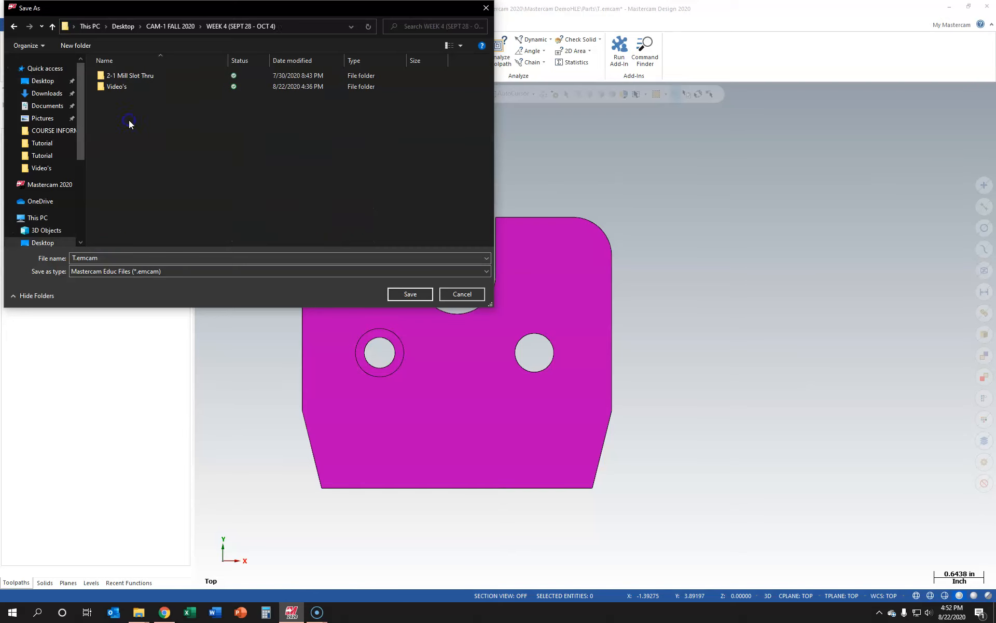
pyautogui.doubleClick(128, 87)
# Step: Name the file Test.emcam and save it in the Video's folder
pyautogui.doubleClick(82, 258)
pyautogui.click(75, 258)
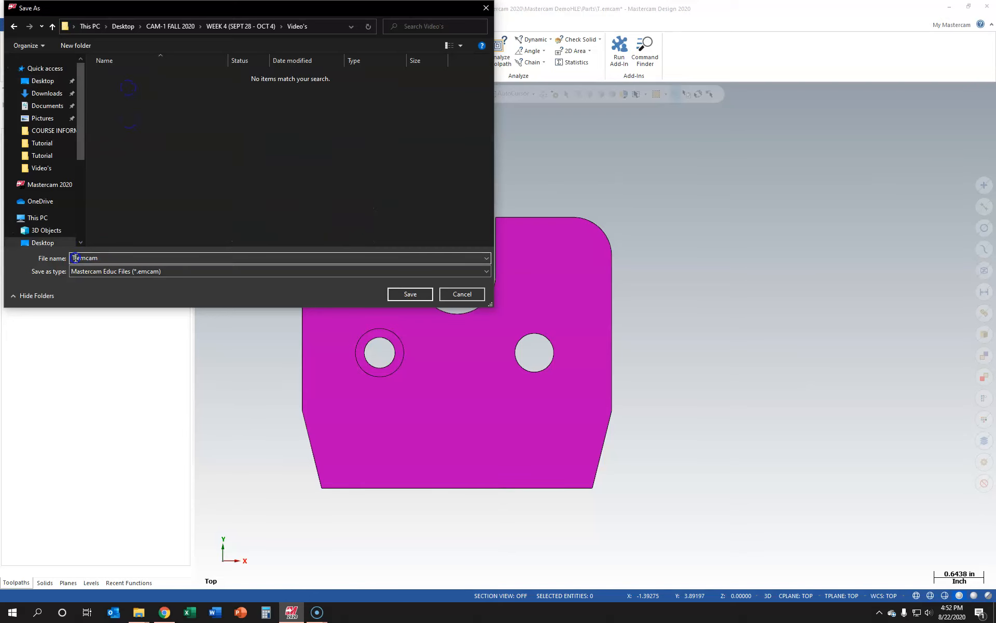
pyautogui.press('BackSpace')
pyautogui.write('Test')
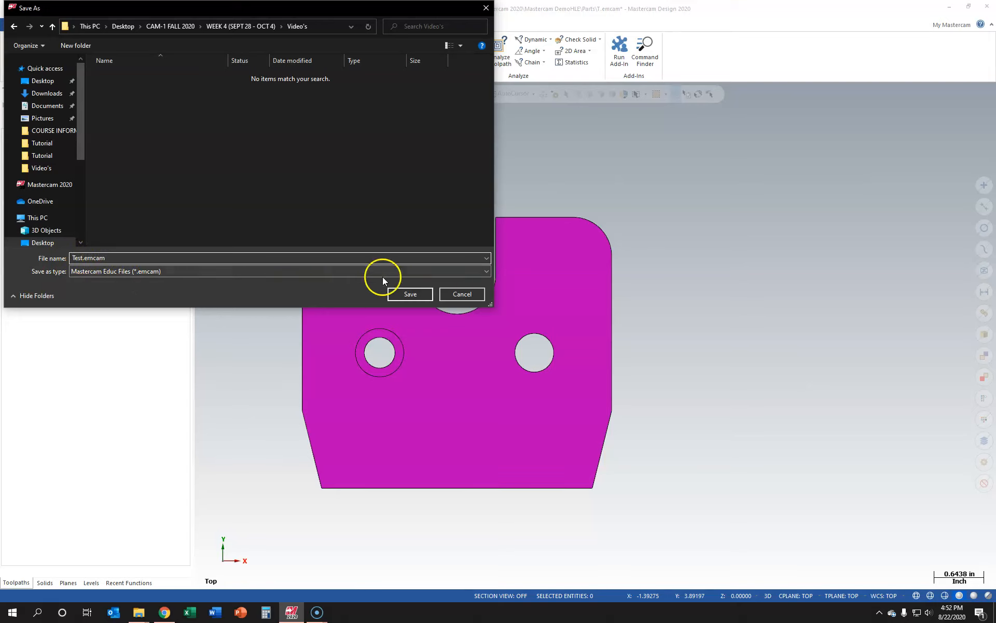
pyautogui.click(416, 295)
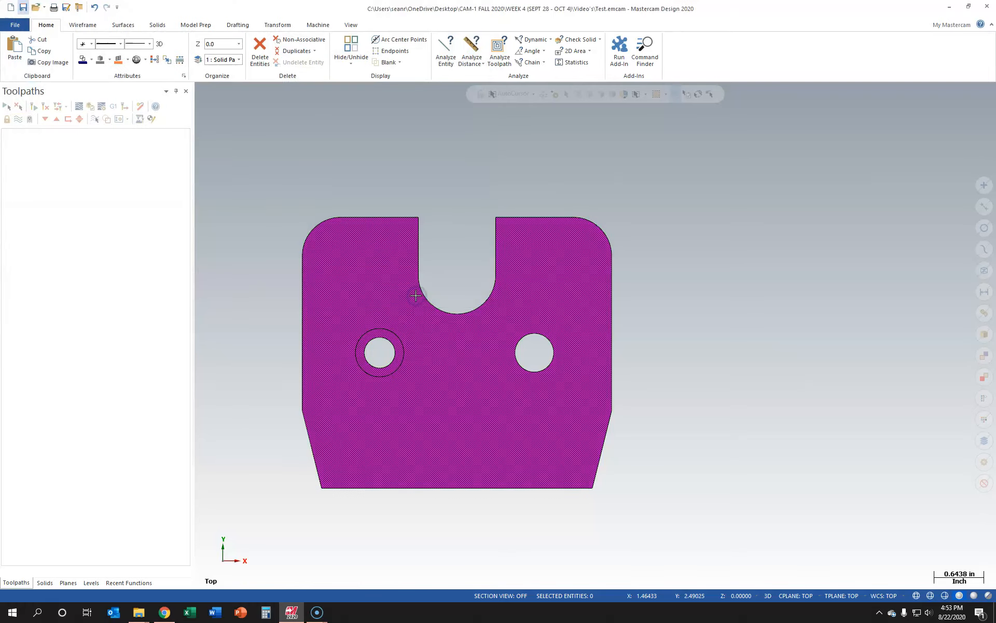
# Step: Add a machine group using the default mill machine definition
pyautogui.scroll(-2, 260, 458)
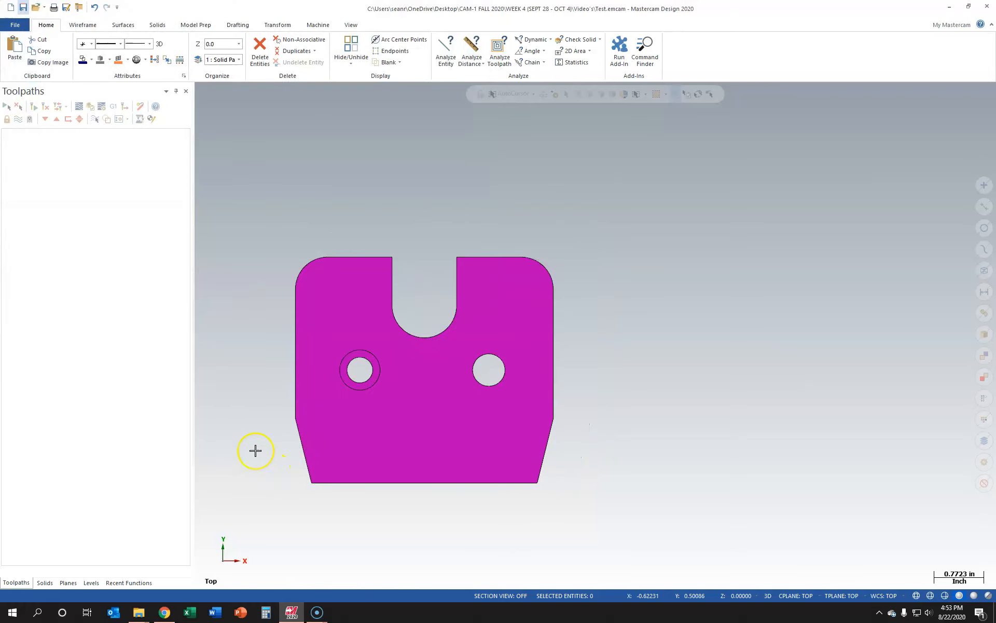
pyautogui.scroll(3, 256, 450)
pyautogui.scroll(1, 255, 450)
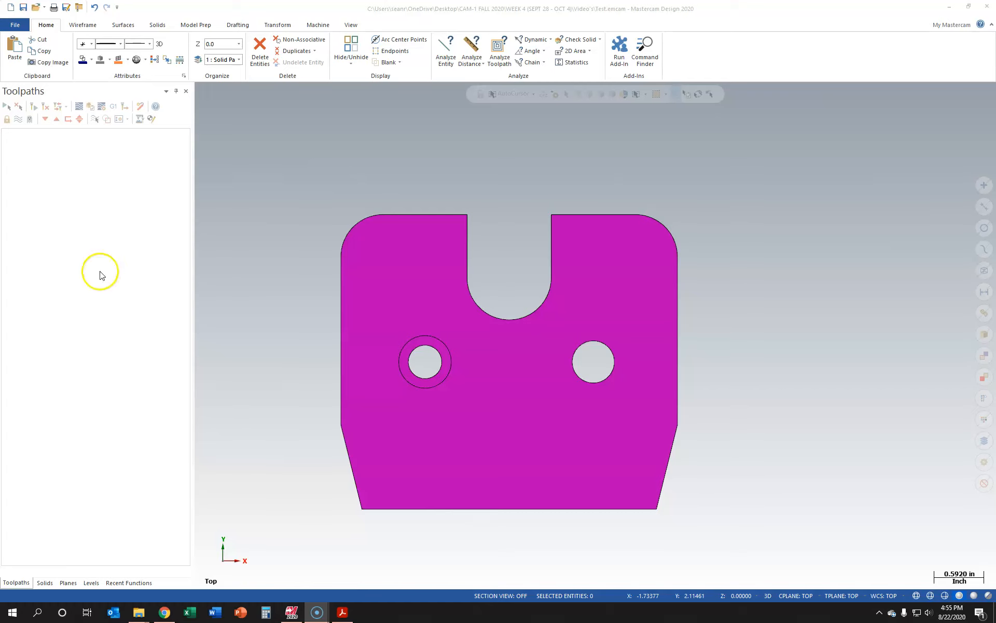
pyautogui.click(318, 24)
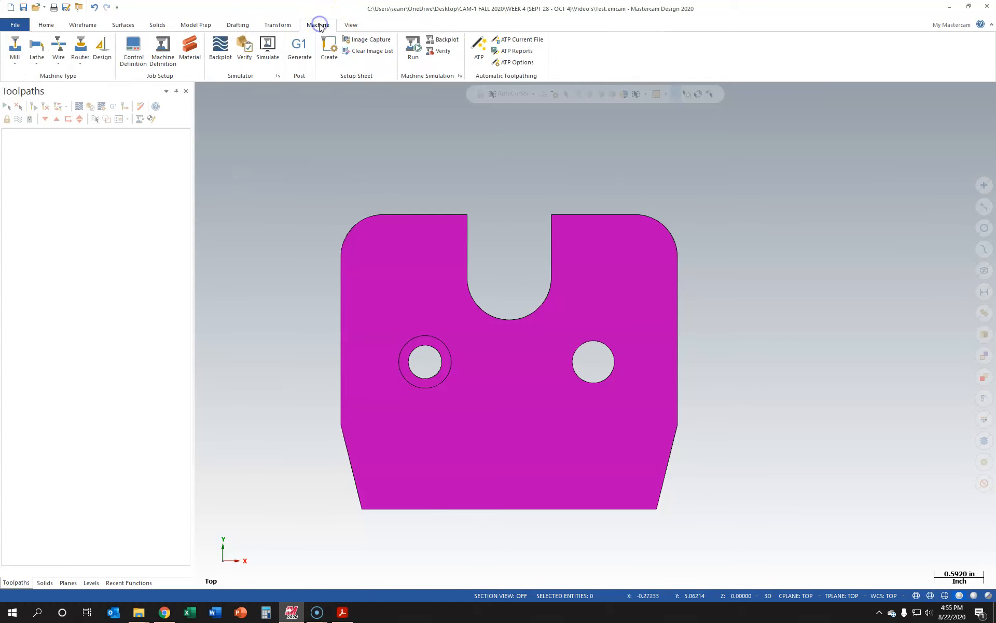
pyautogui.click(17, 65)
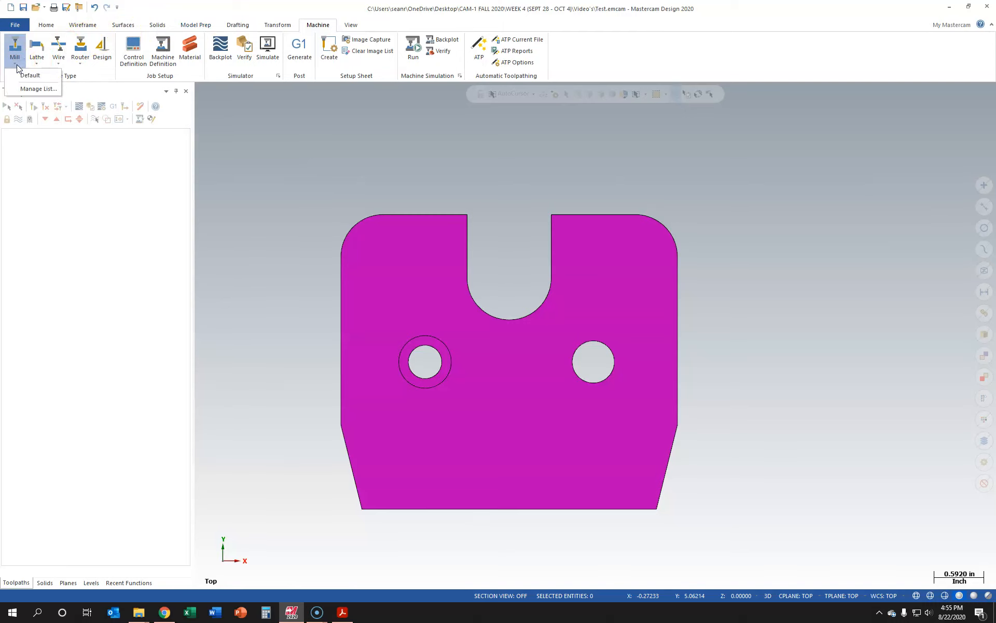
pyautogui.click(17, 75)
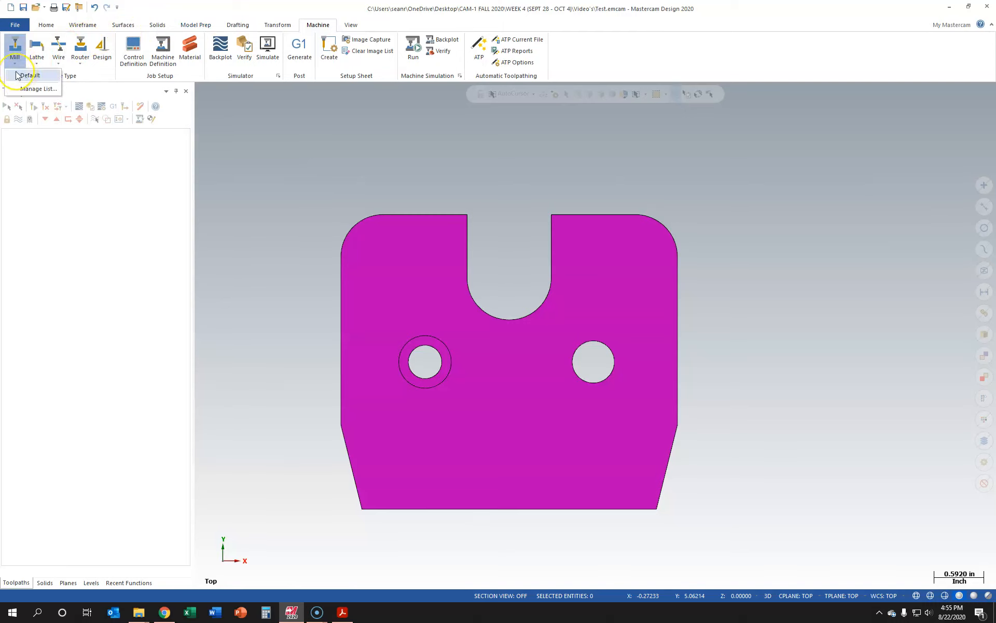
pyautogui.click(37, 88)
pyautogui.click(34, 77)
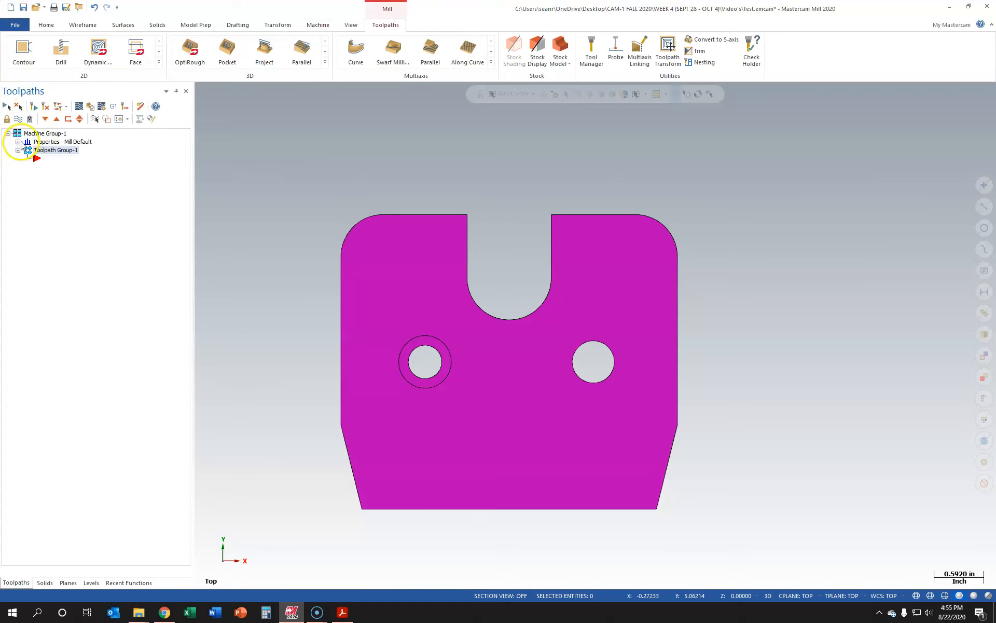
# Step: Open the machine group's stock setup with Top as the stock plane and turn on the stock display
pyautogui.click(17, 142)
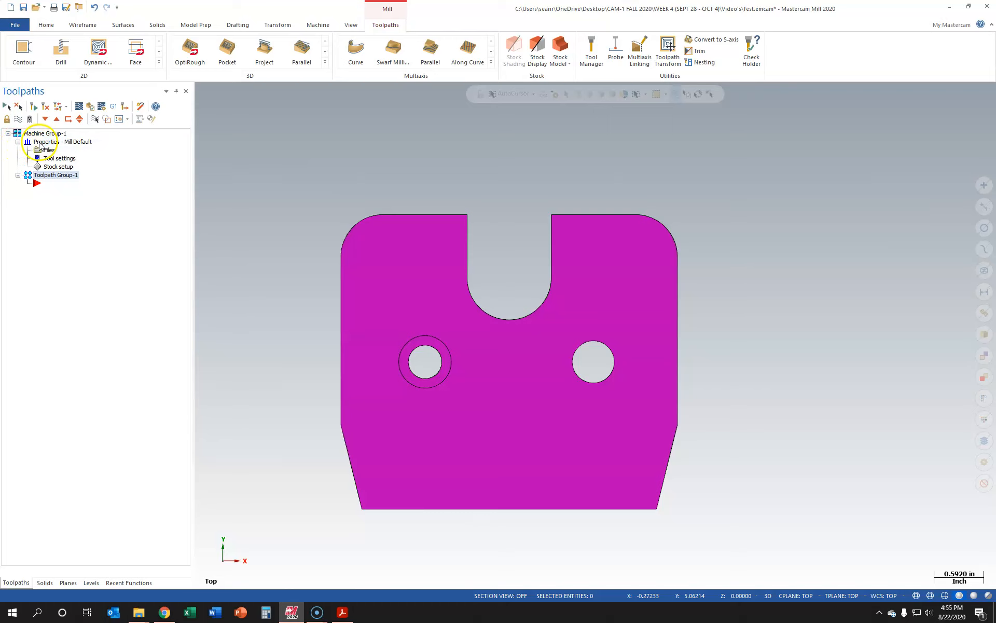
pyautogui.doubleClick(61, 167)
pyautogui.moveTo(210, 116); pyautogui.dragTo(176, 103)
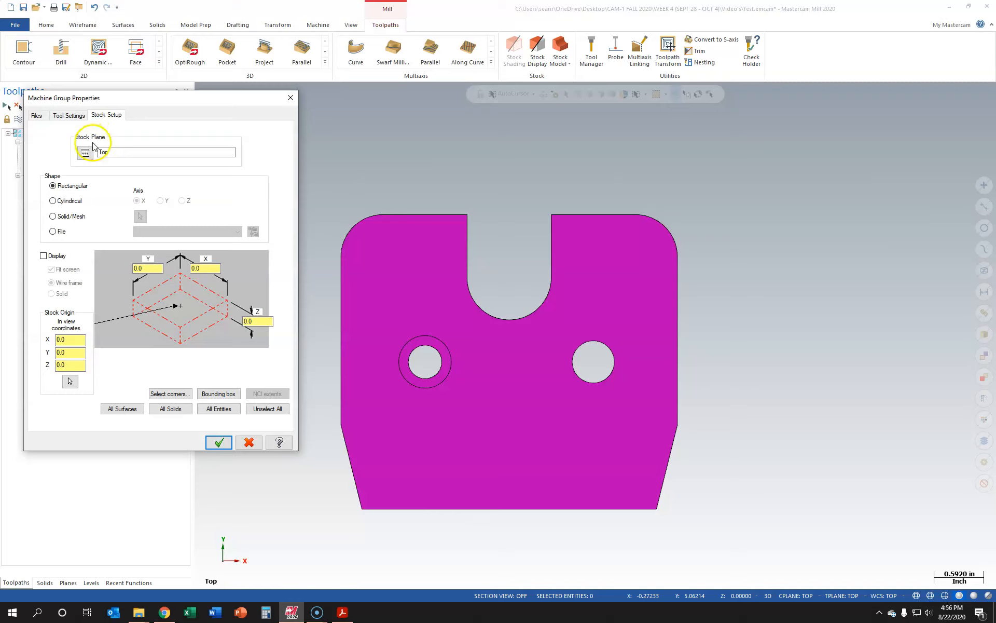
pyautogui.click(123, 152)
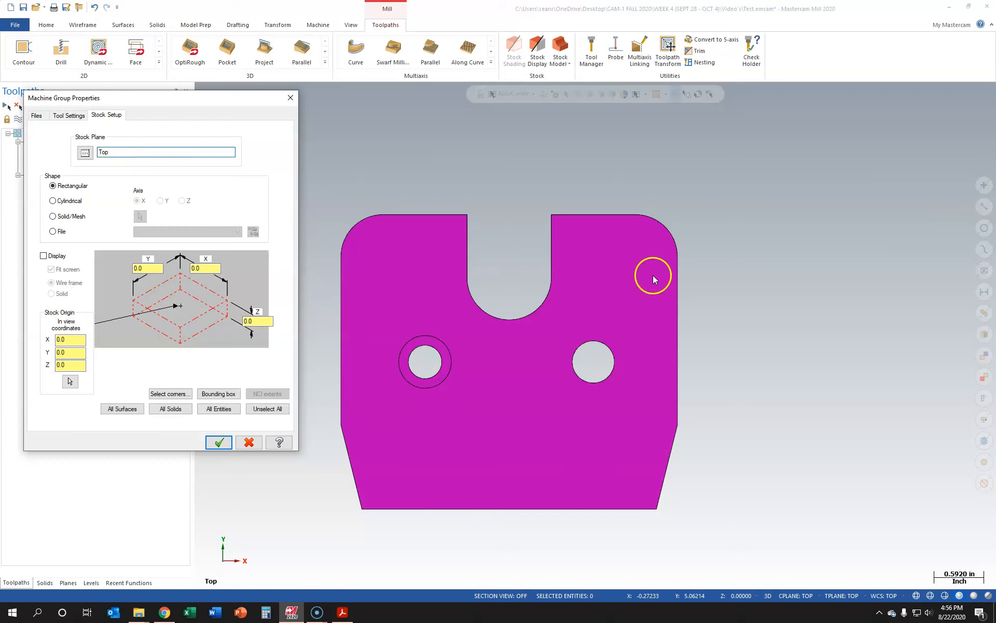
pyautogui.click(111, 149)
pyautogui.click(45, 256)
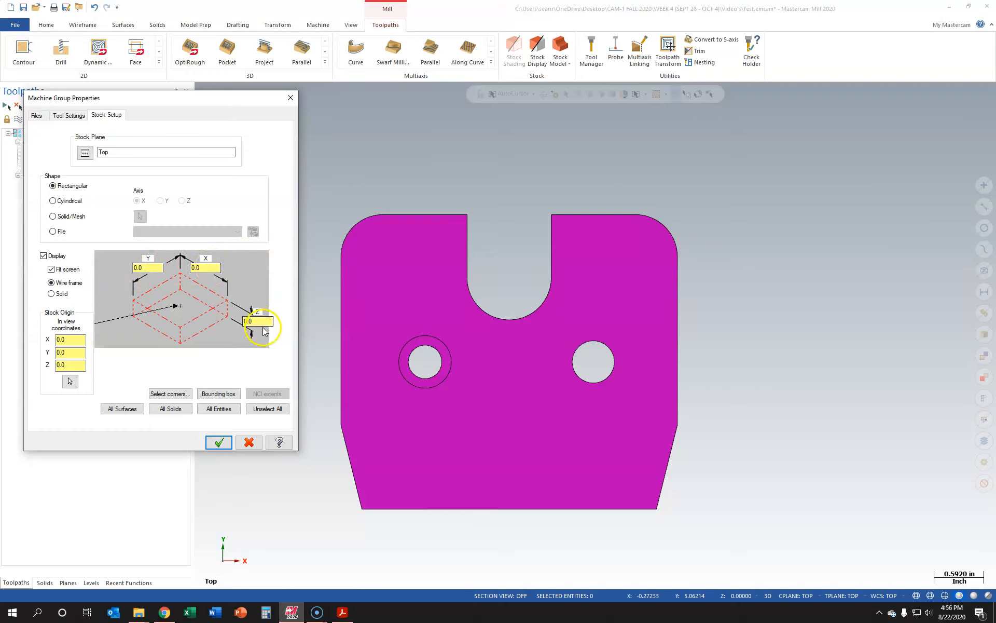
# Step: Set the rectangular stock size to Y 4, X 3.5 and Z 0.625 and apply the stock setup
pyautogui.click(154, 269)
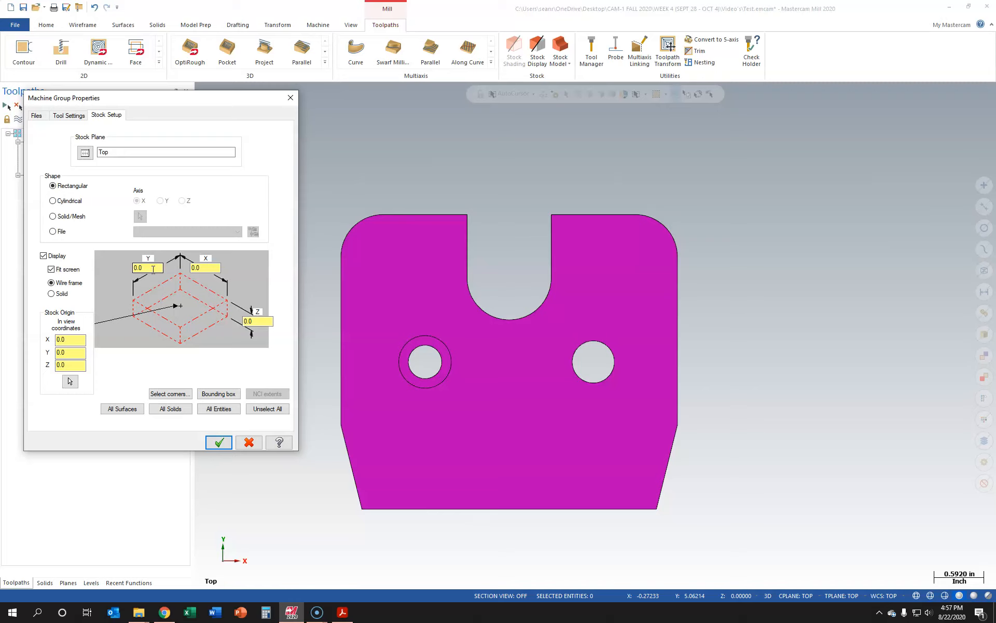
pyautogui.doubleClick(156, 270)
pyautogui.write('4')
pyautogui.press('Tab')
pyautogui.press('Tab')
pyautogui.write('.')
pyautogui.press('Tab')
pyautogui.click(219, 443)
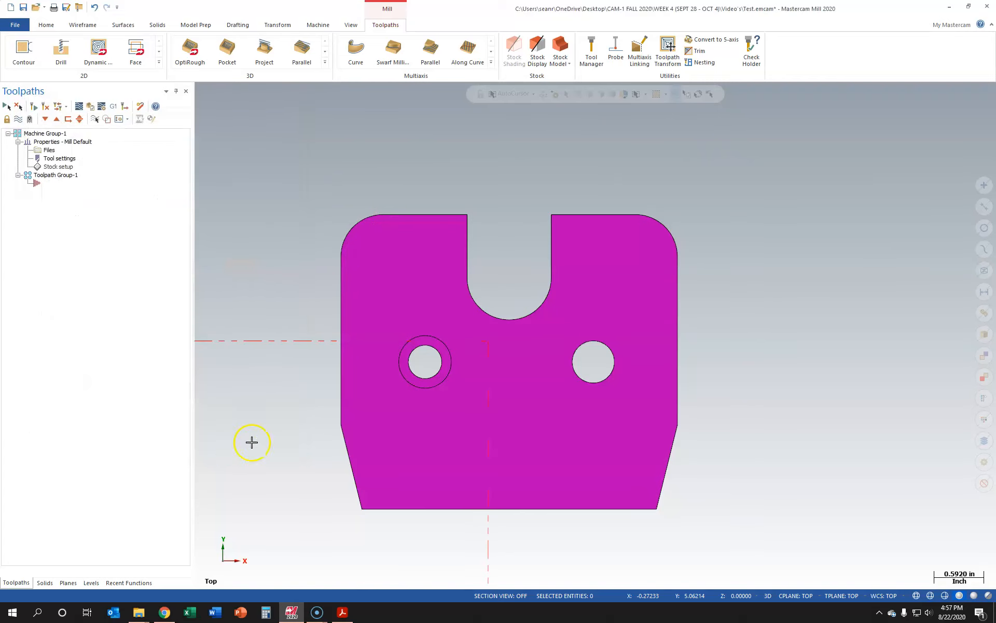
# Step: Show the coordinate axes and change the stock size to X 4.0 and Y 3.5
pyautogui.scroll(-5, 289, 438)
pyautogui.scroll(2, 248, 532)
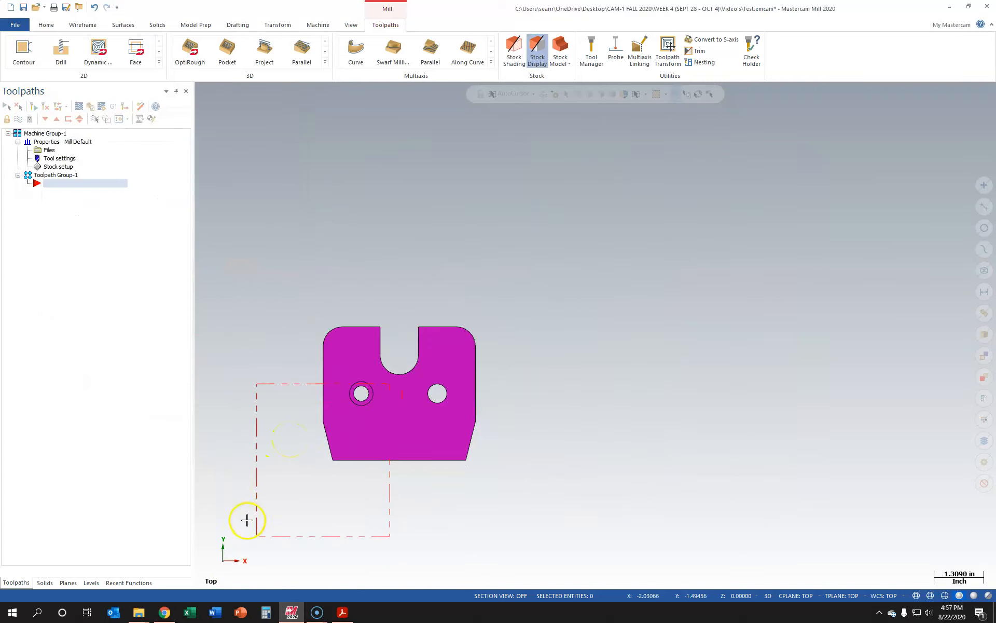
pyautogui.scroll(2, 250, 538)
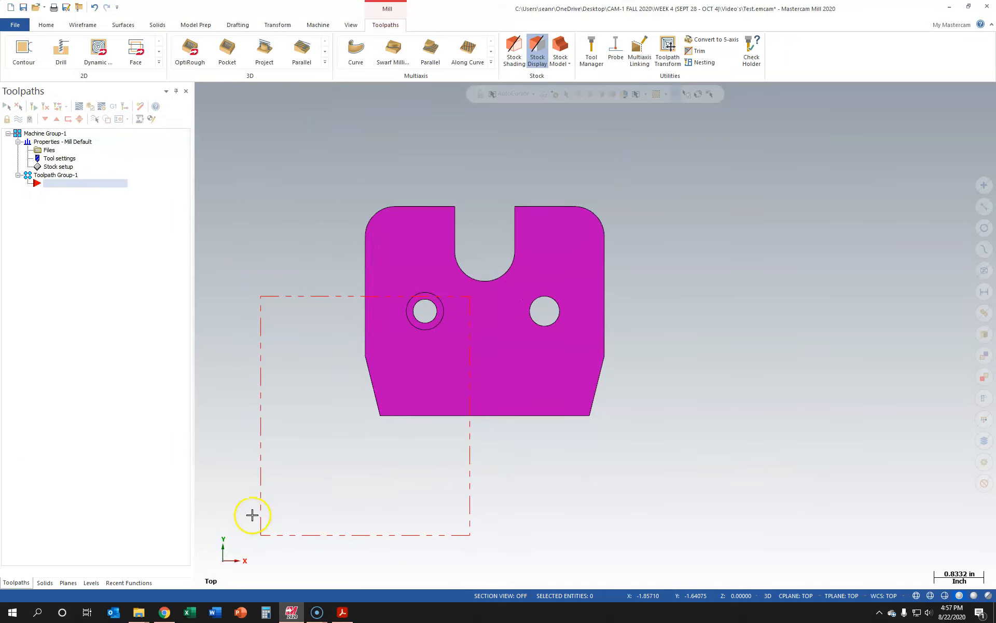
pyautogui.press('F9')
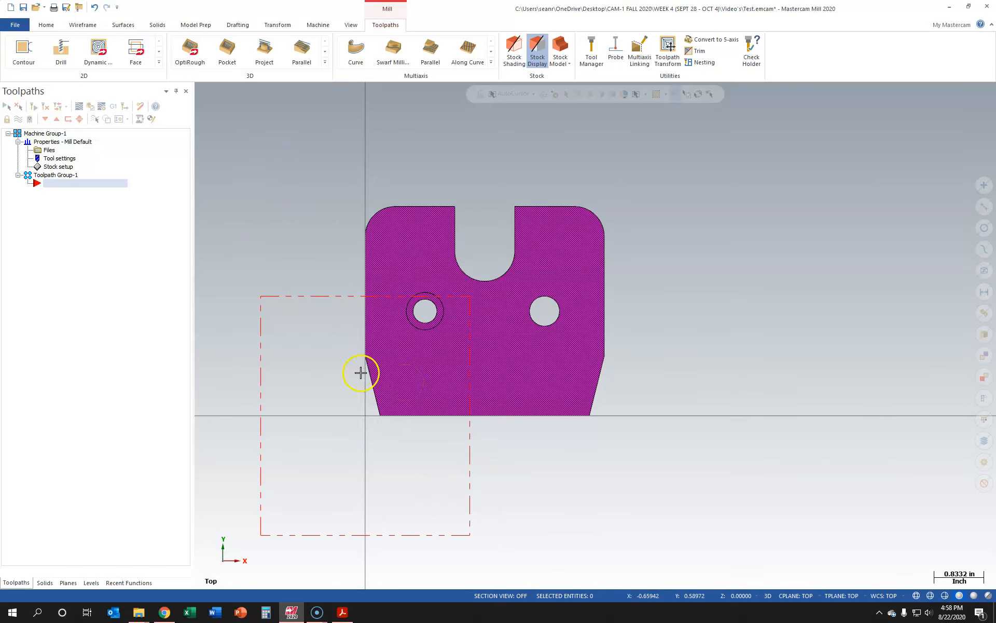
pyautogui.click(60, 166)
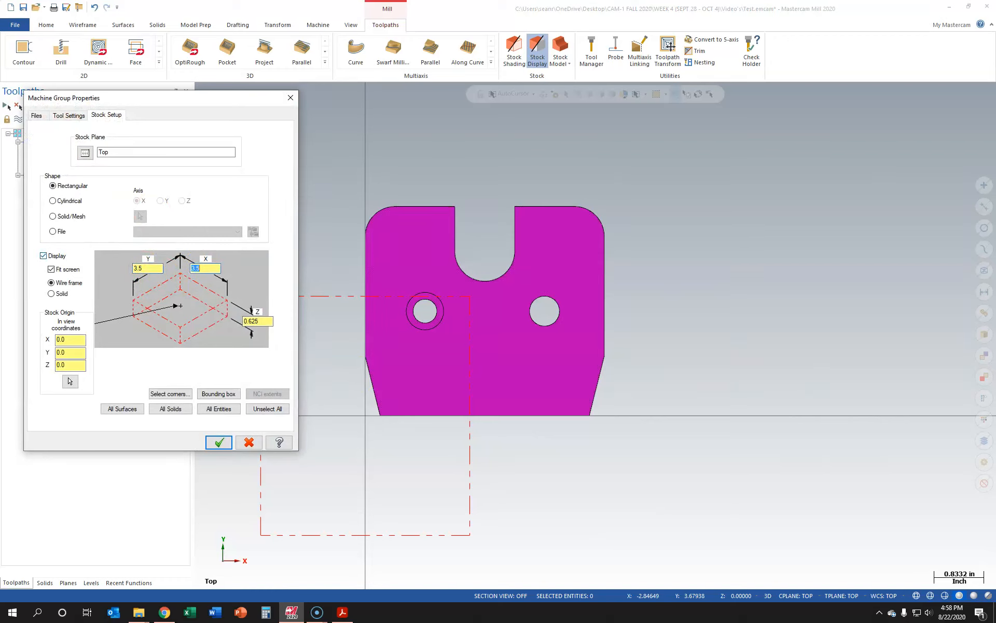
pyautogui.click(219, 442)
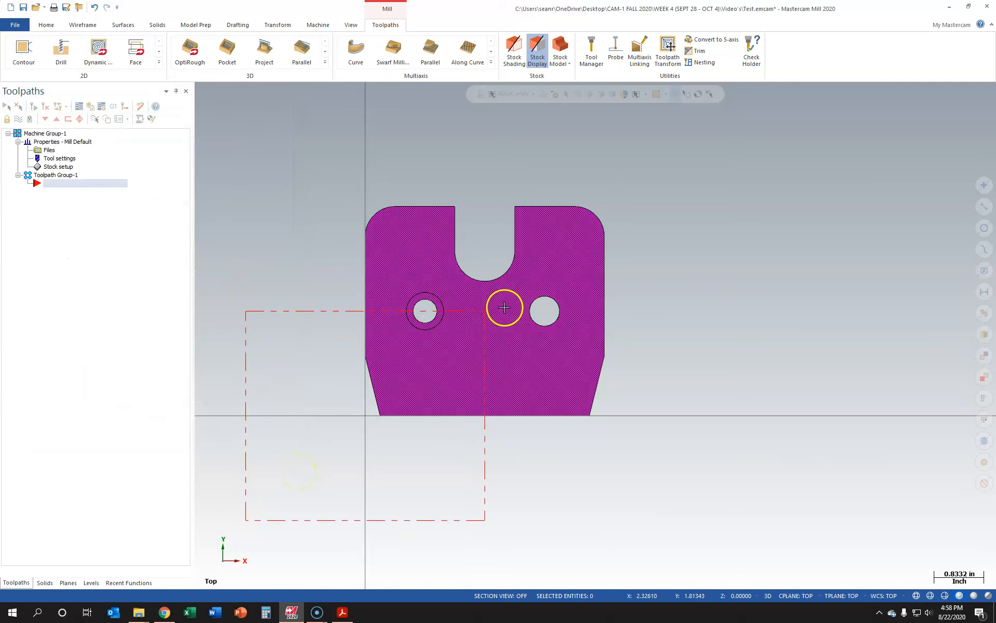
# Step: Reopen the stock setup and place the stock origin at the lower-left corner of the stock's top face
pyautogui.moveTo(274, 302); pyautogui.dragTo(311, 325, button='middle')
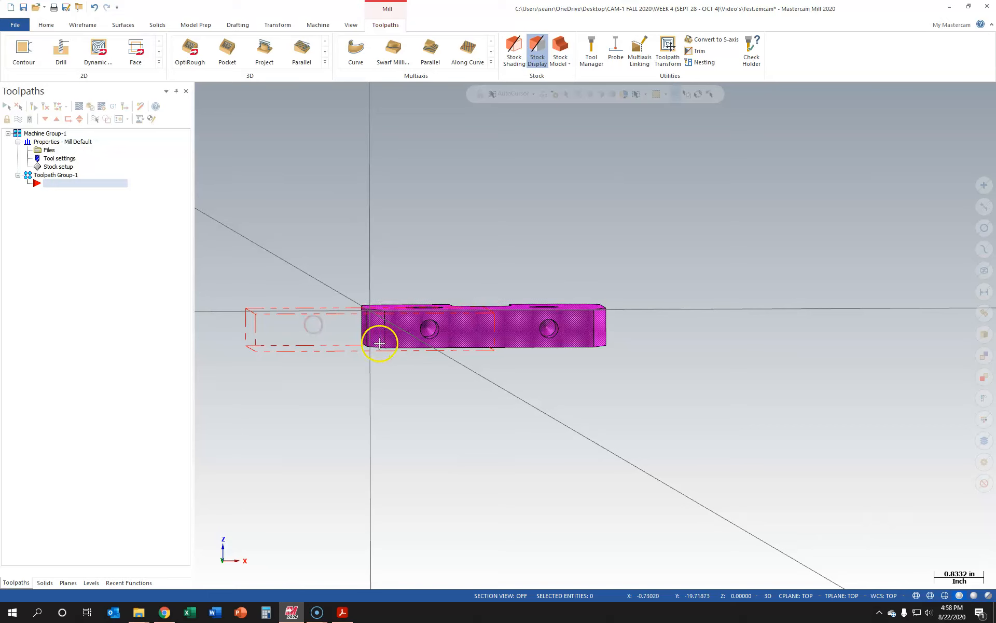
pyautogui.rightClick(333, 274)
pyautogui.click(363, 329)
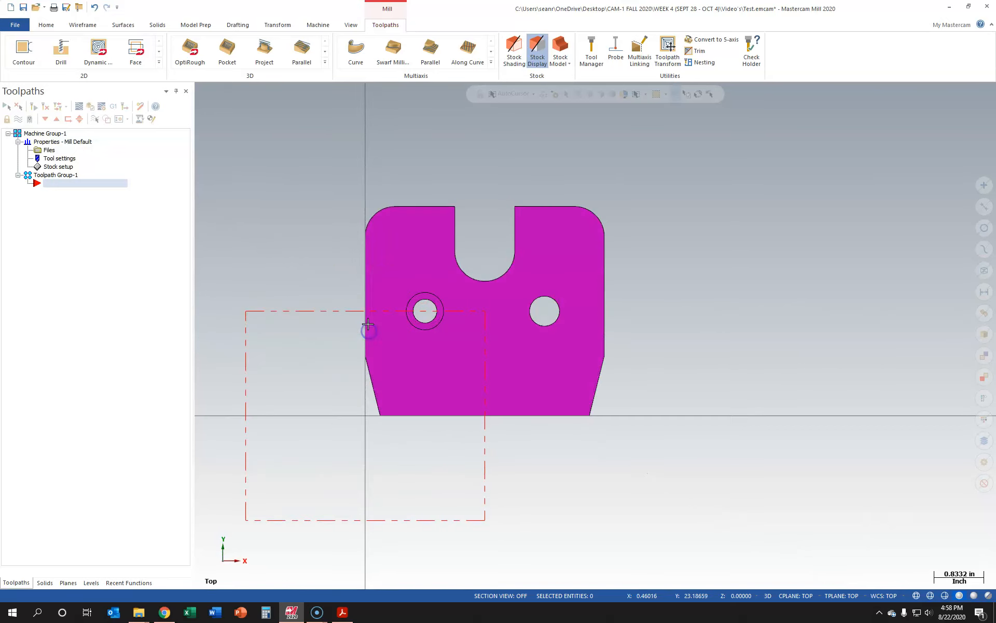
pyautogui.click(66, 167)
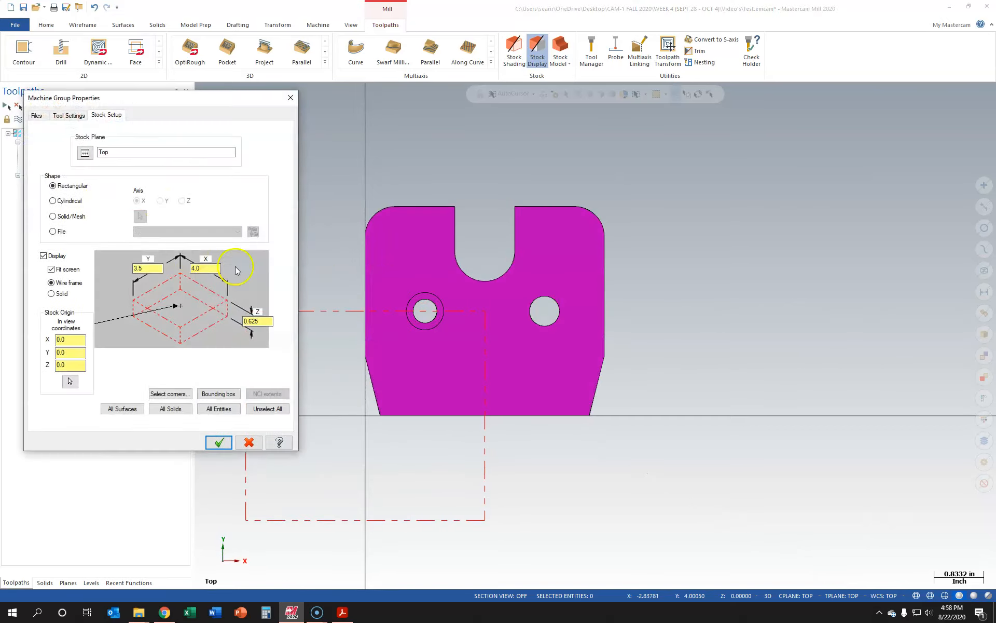
pyautogui.moveTo(196, 107); pyautogui.dragTo(830, 133)
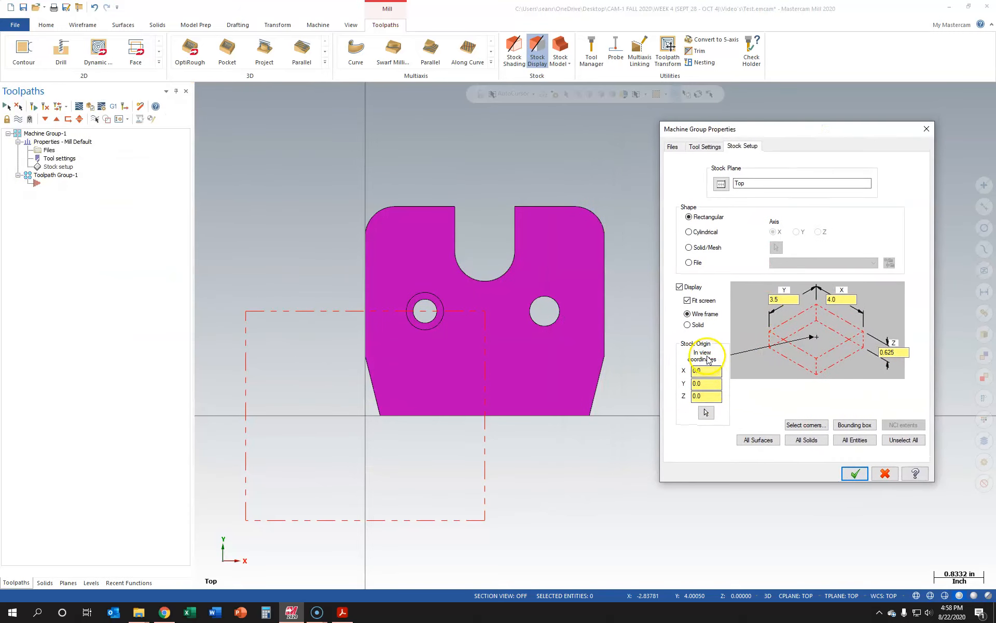
pyautogui.click(705, 395)
pyautogui.click(771, 335)
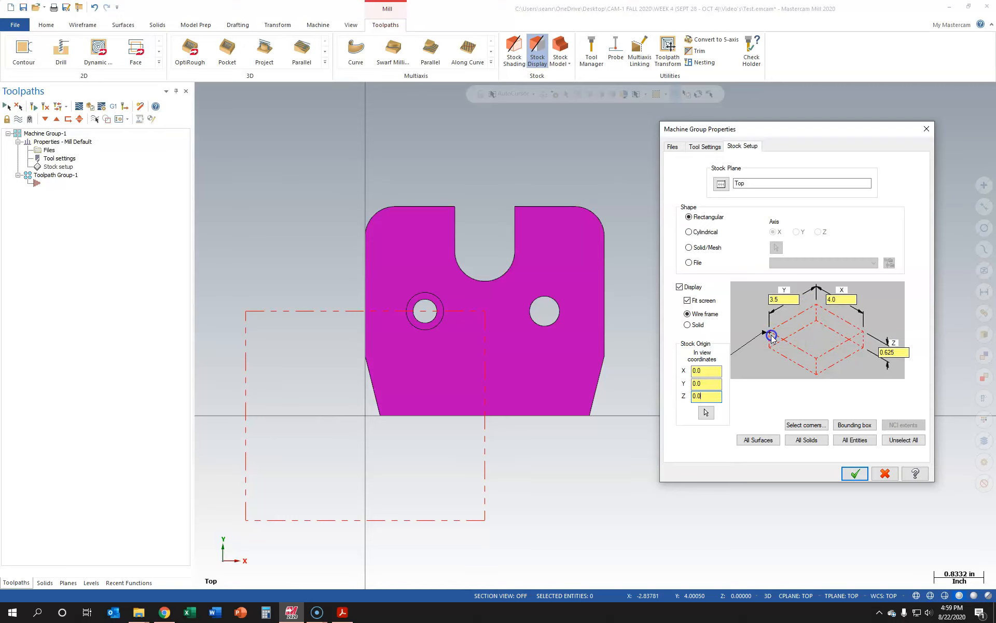
# Step: Try the stock origin at the other corners and the centre of the stock's top face
pyautogui.click(814, 357)
pyautogui.click(869, 335)
pyautogui.click(817, 308)
pyautogui.click(814, 337)
pyautogui.click(817, 306)
pyautogui.click(475, 414)
# Step: Return the stock origin to the lower-left corner of the stock's top face and apply the setup
pyautogui.click(770, 336)
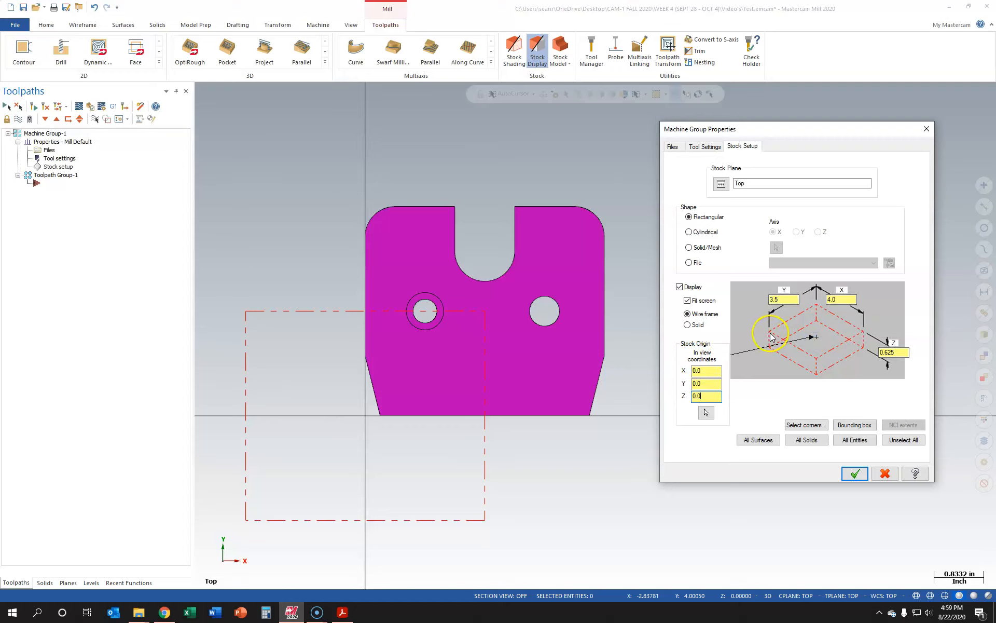
pyautogui.click(265, 322)
pyautogui.click(855, 473)
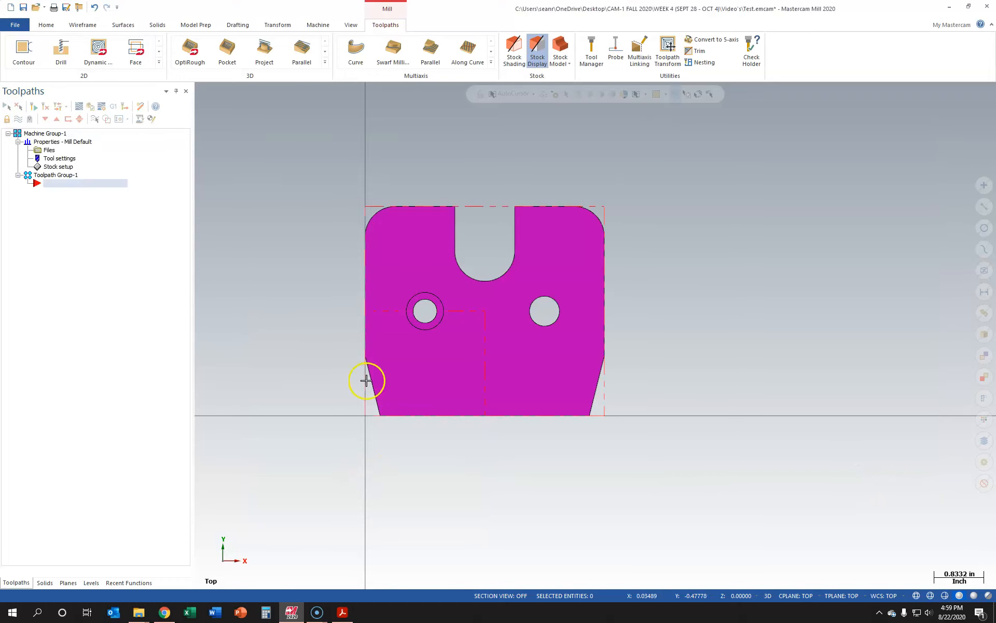
# Step: Move the stock origin to the centre of the stock's top face and apply the setup
pyautogui.moveTo(318, 338); pyautogui.dragTo(322, 235, button='middle')
pyautogui.rightClick(322, 235)
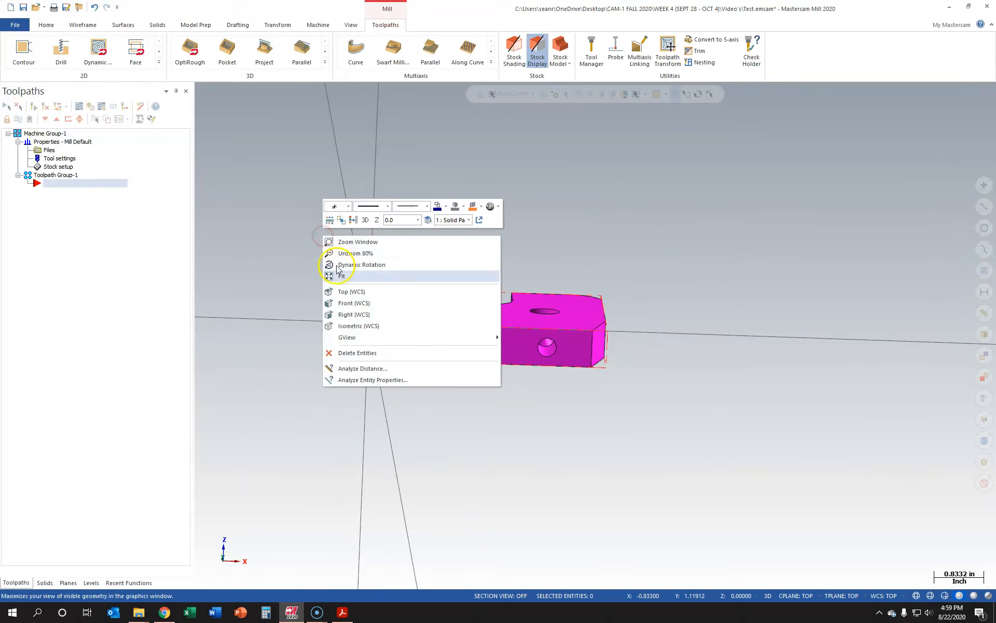
pyautogui.click(346, 287)
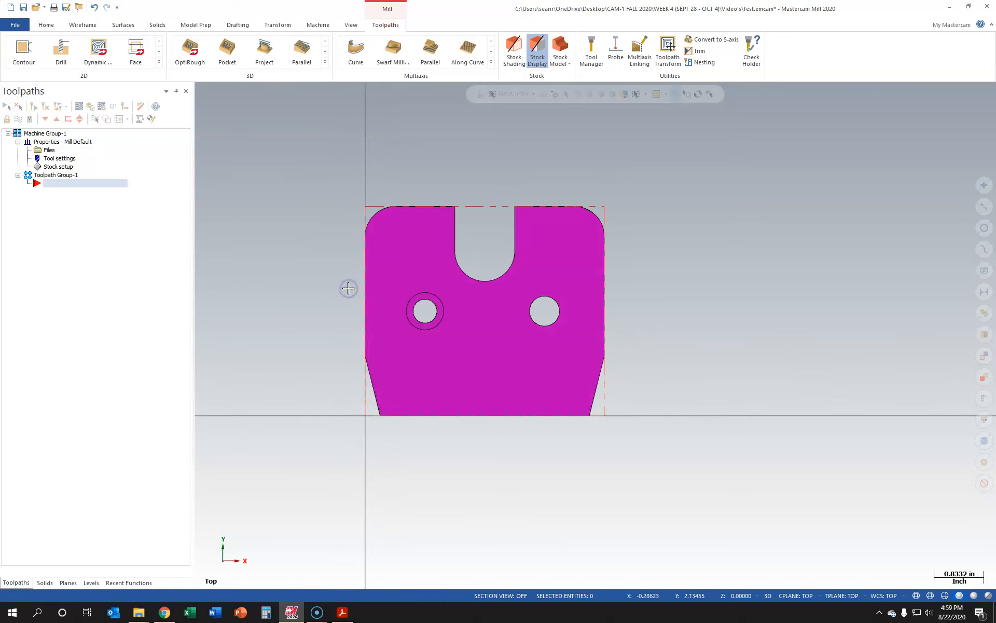
pyautogui.click(58, 166)
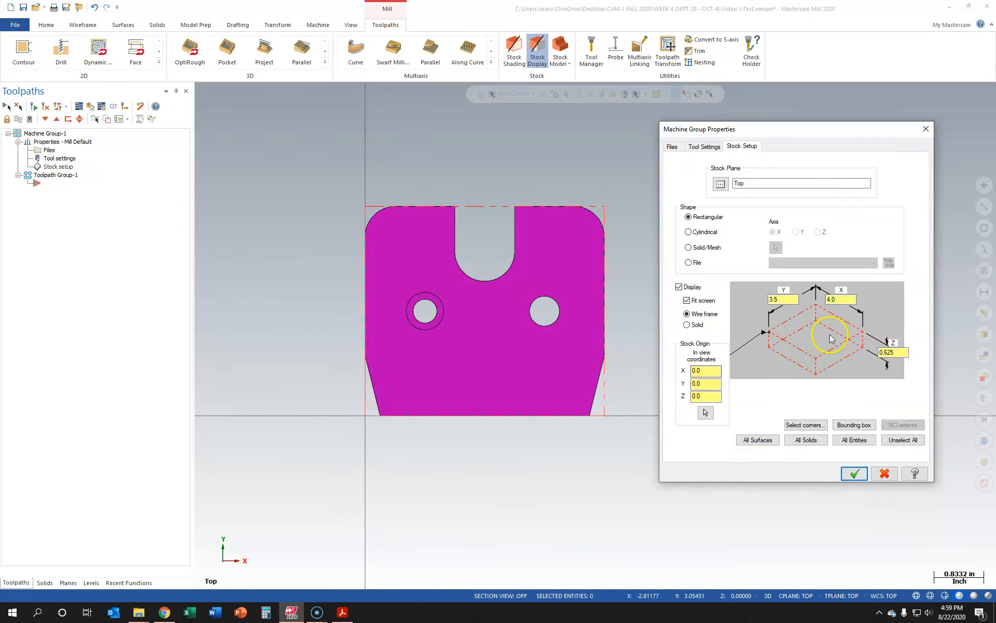
pyautogui.click(818, 338)
pyautogui.click(431, 400)
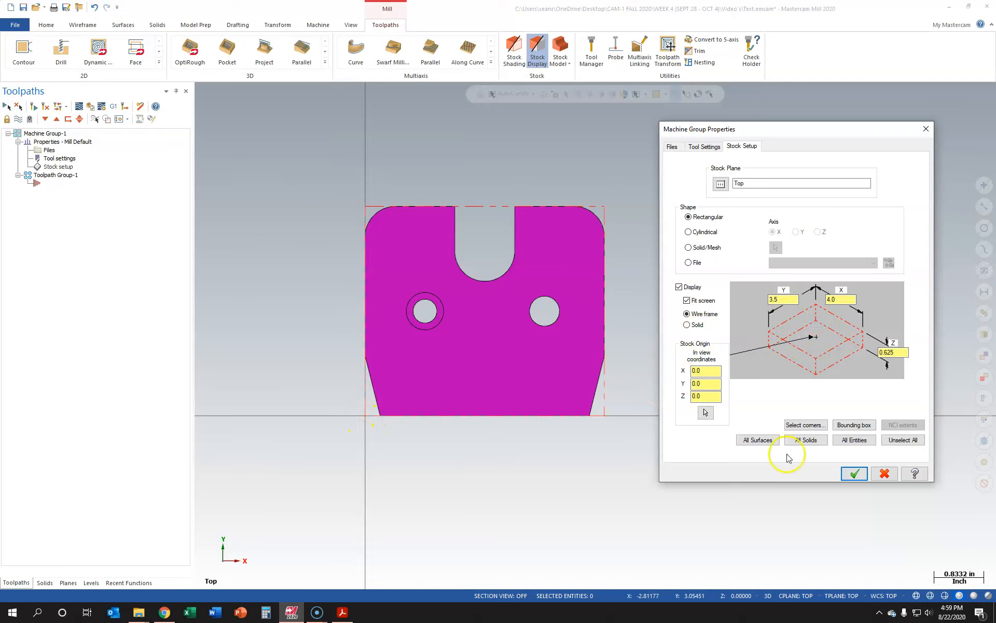
pyautogui.click(854, 474)
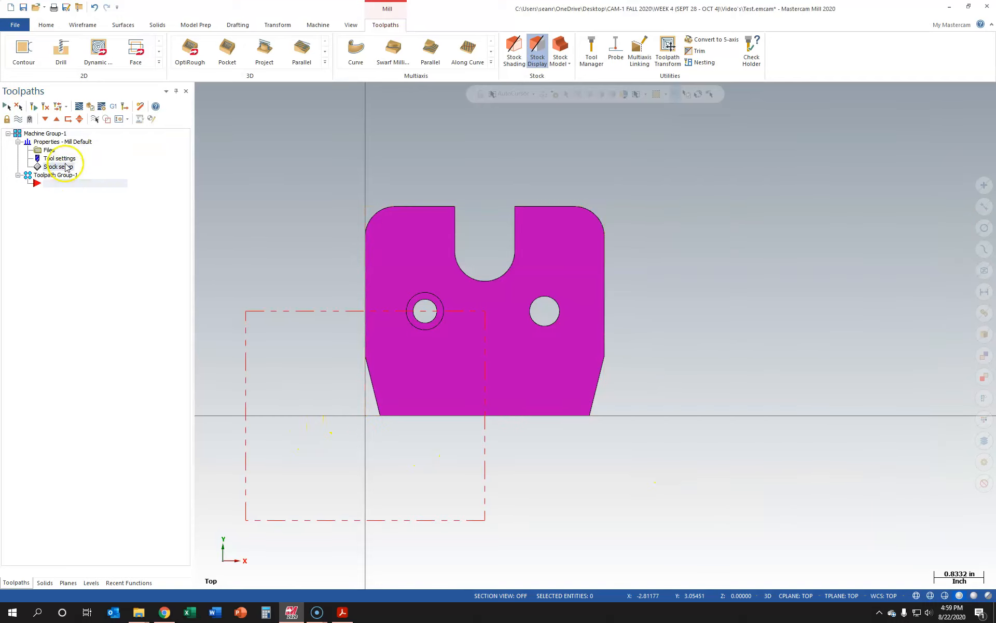
# Step: Set the stock origin coordinates to X 2.0 and Y 1.75 in the stock setup and apply them
pyautogui.click(66, 168)
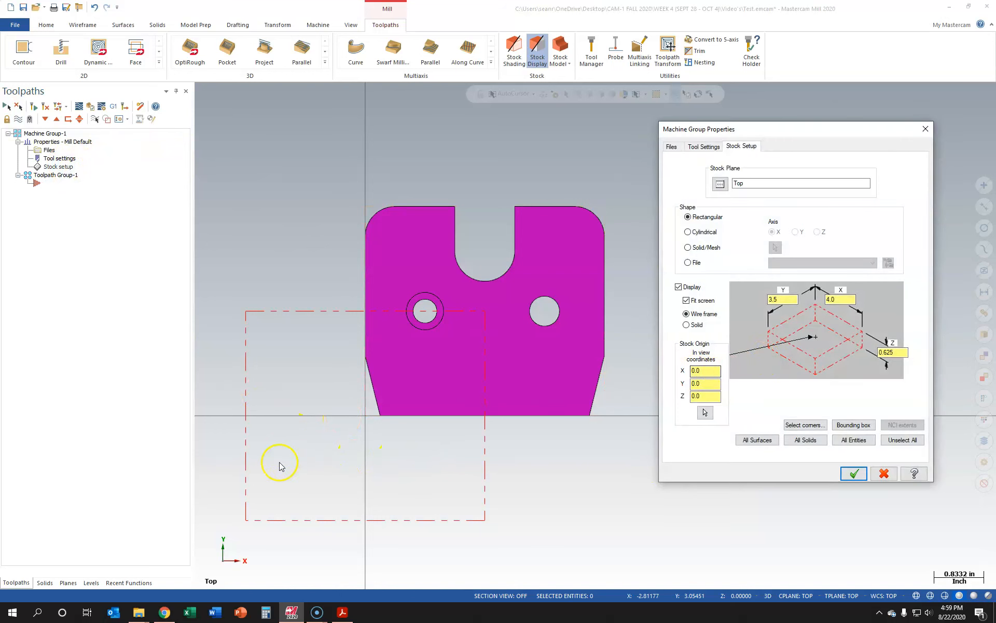
pyautogui.click(699, 385)
pyautogui.click(711, 383)
pyautogui.click(643, 373)
pyautogui.write('2.0')
pyautogui.click(706, 385)
pyautogui.click(709, 397)
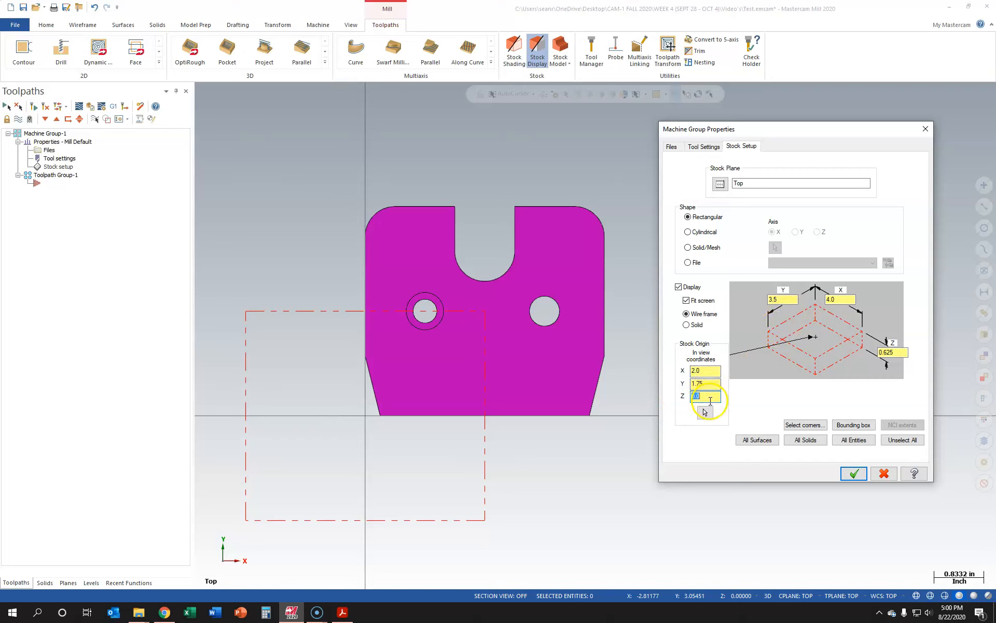
pyautogui.click(853, 474)
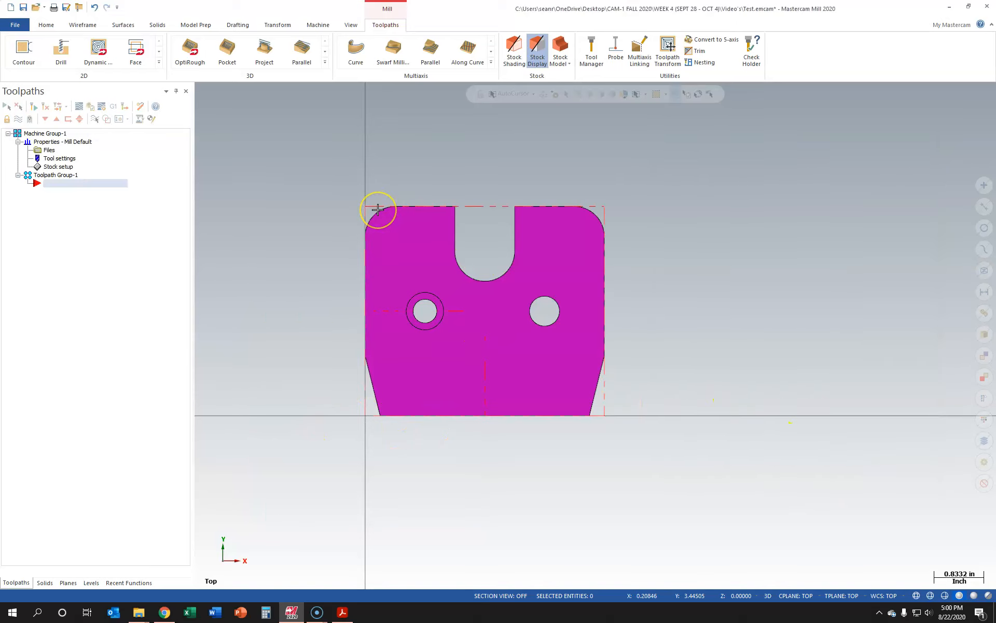
# Step: Reset the stock origin coordinates to X 0.0 and Y 0.0, return the origin to the top face's lower-left corner, and apply
pyautogui.click(60, 167)
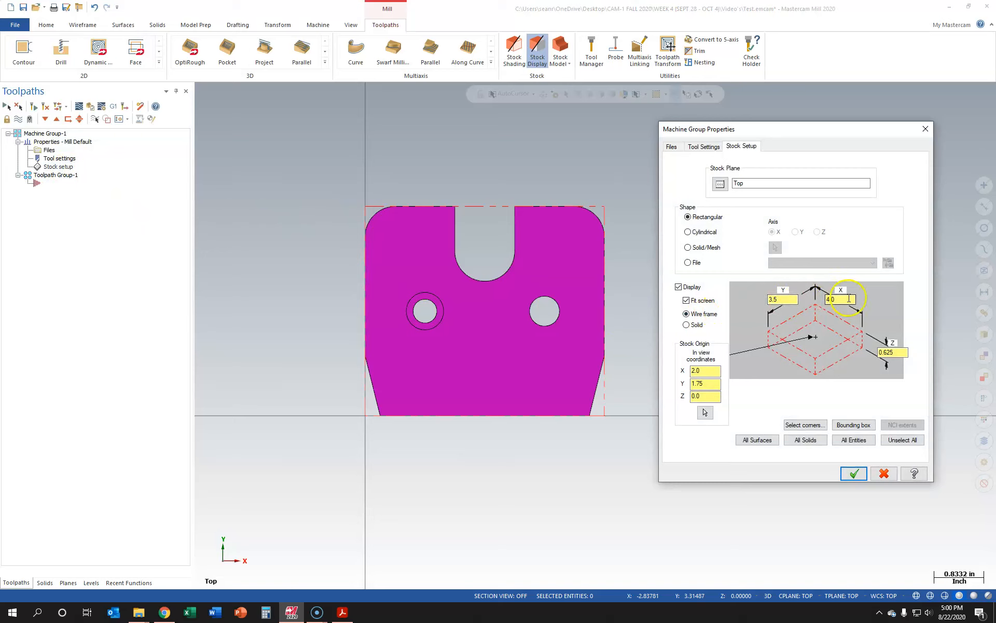
pyautogui.doubleClick(706, 370)
pyautogui.write('0')
pyautogui.press('Tab')
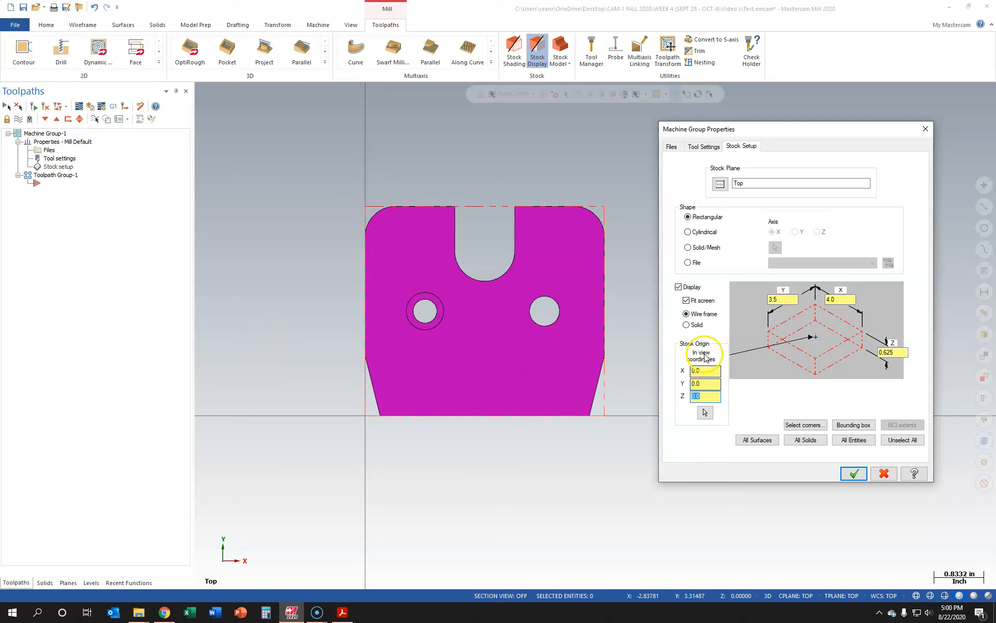
pyautogui.click(767, 332)
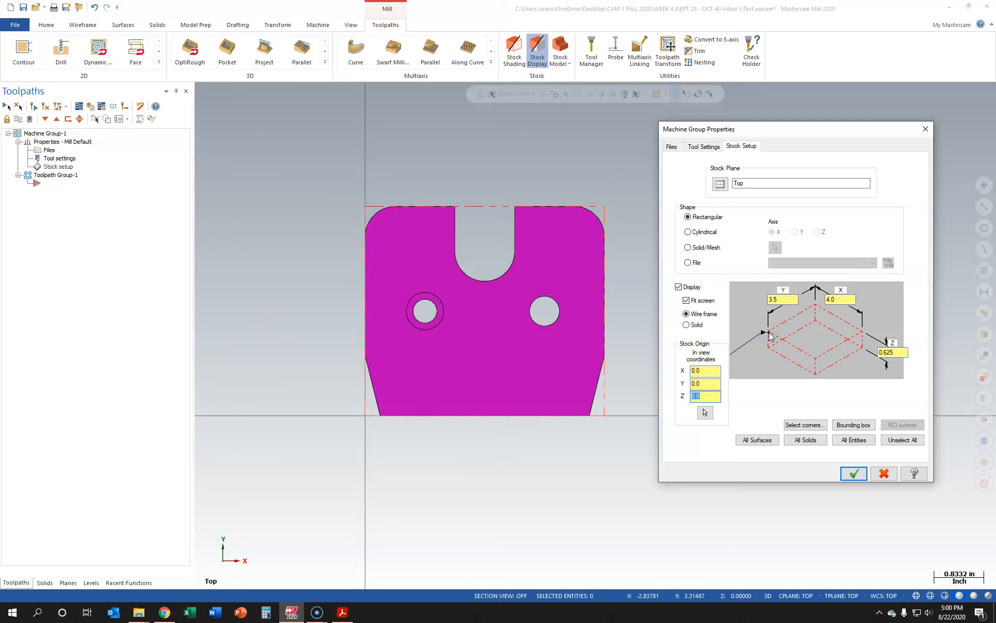
pyautogui.click(854, 474)
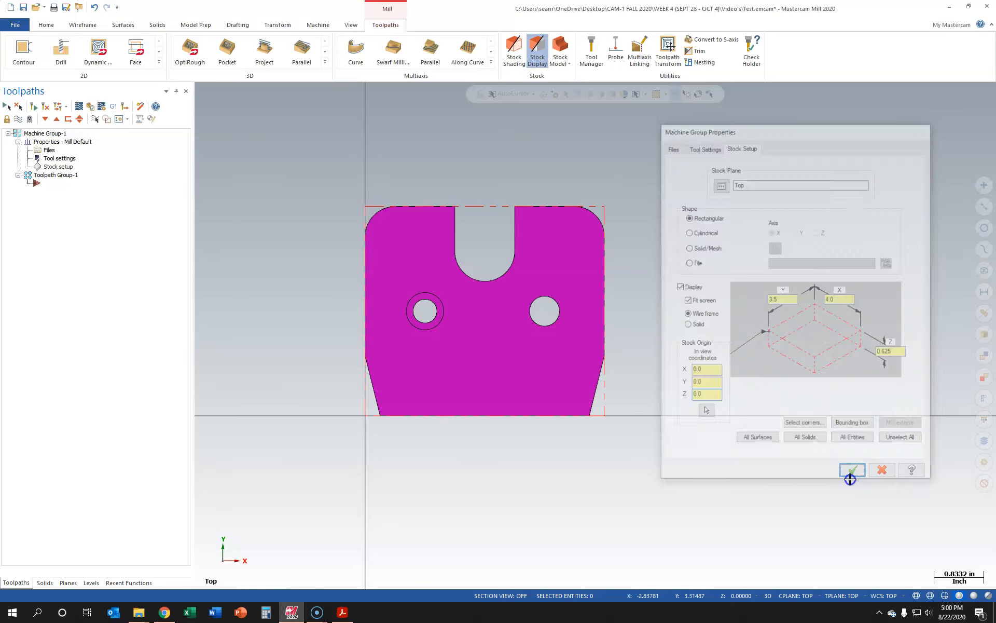
# Step: Turn off the stock display in the stock setup and apply the change
pyautogui.moveTo(304, 372); pyautogui.dragTo(280, 294, button='middle')
pyautogui.scroll(2, 427, 160)
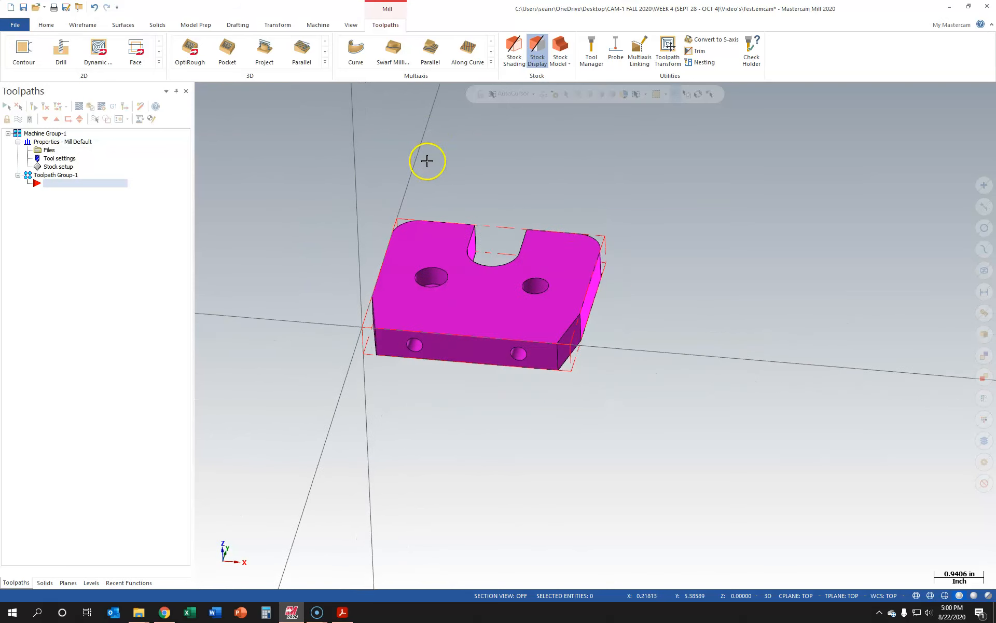
pyautogui.click(60, 166)
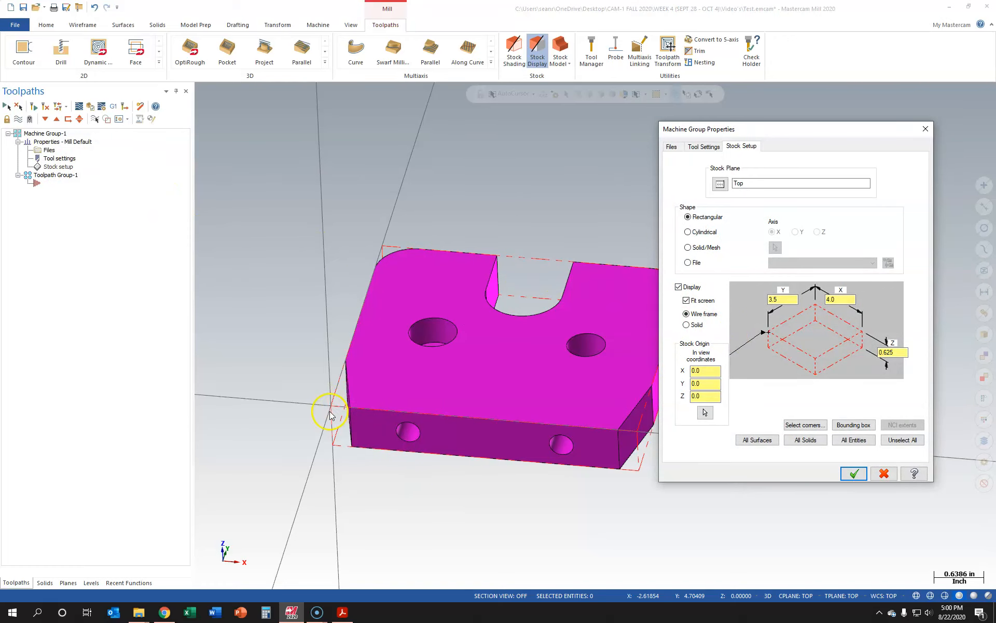
pyautogui.click(697, 288)
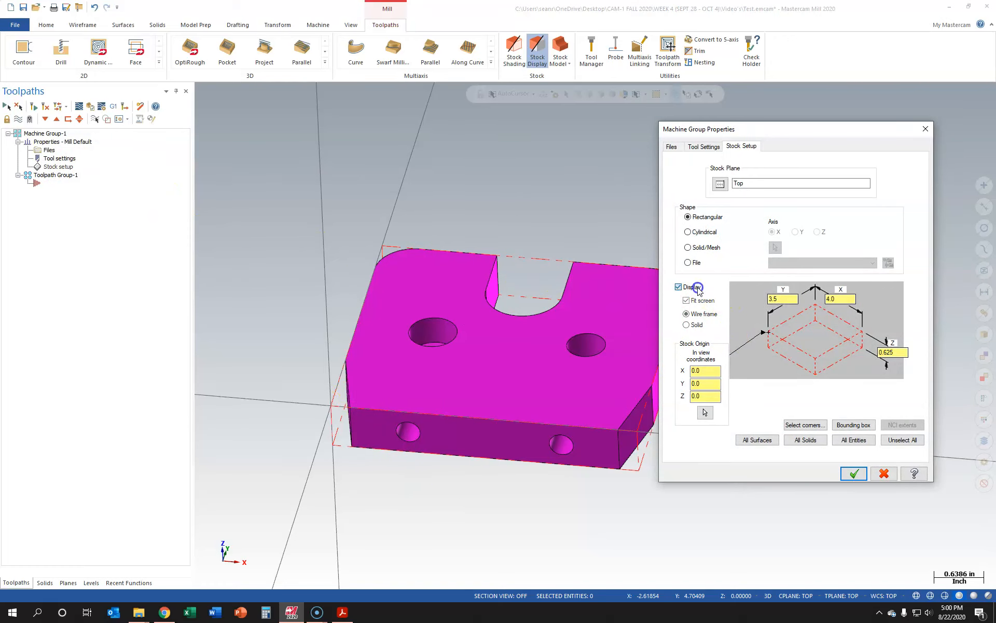
pyautogui.click(854, 473)
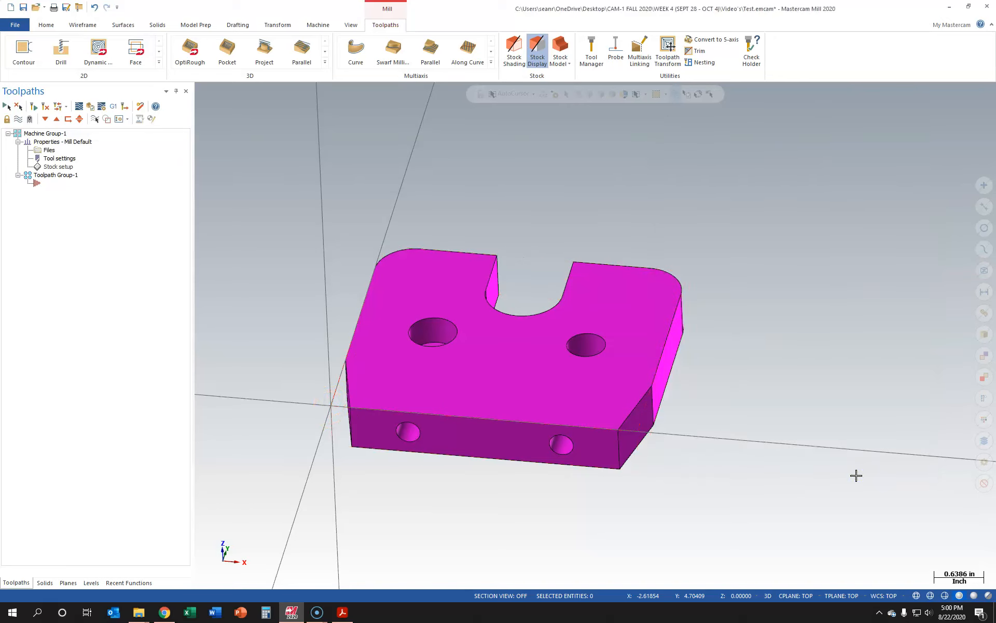
# Step: Reopen the stock setup and turn the wireframe stock display back on
pyautogui.click(39, 167)
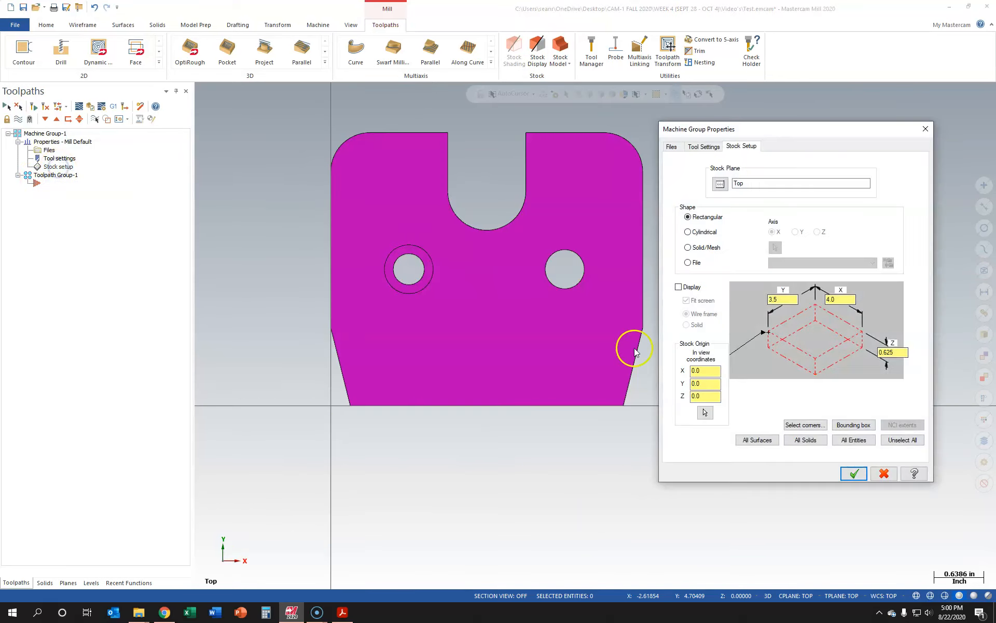
pyautogui.click(679, 287)
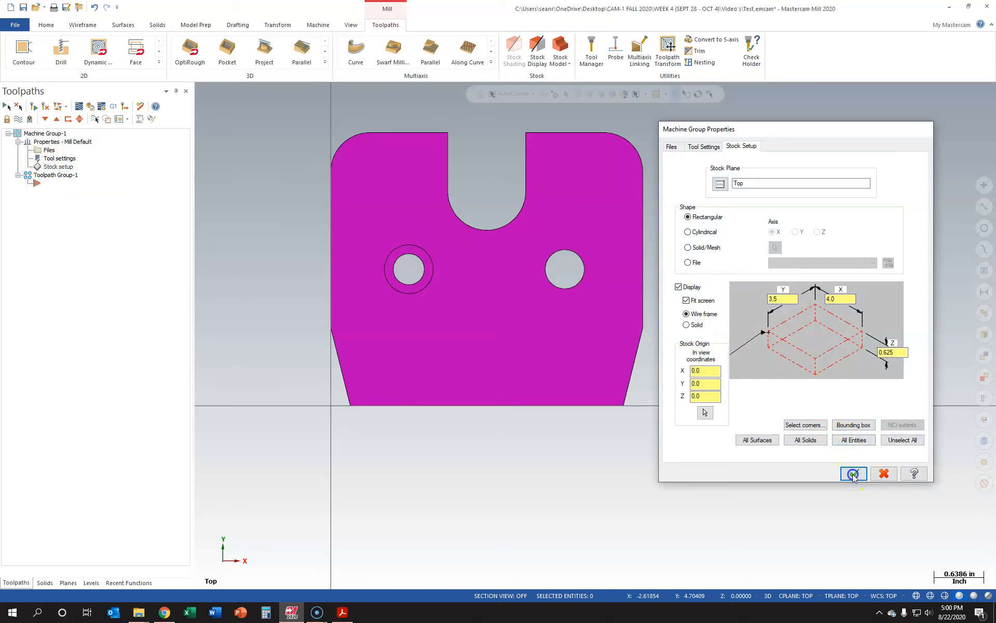
pyautogui.click(854, 473)
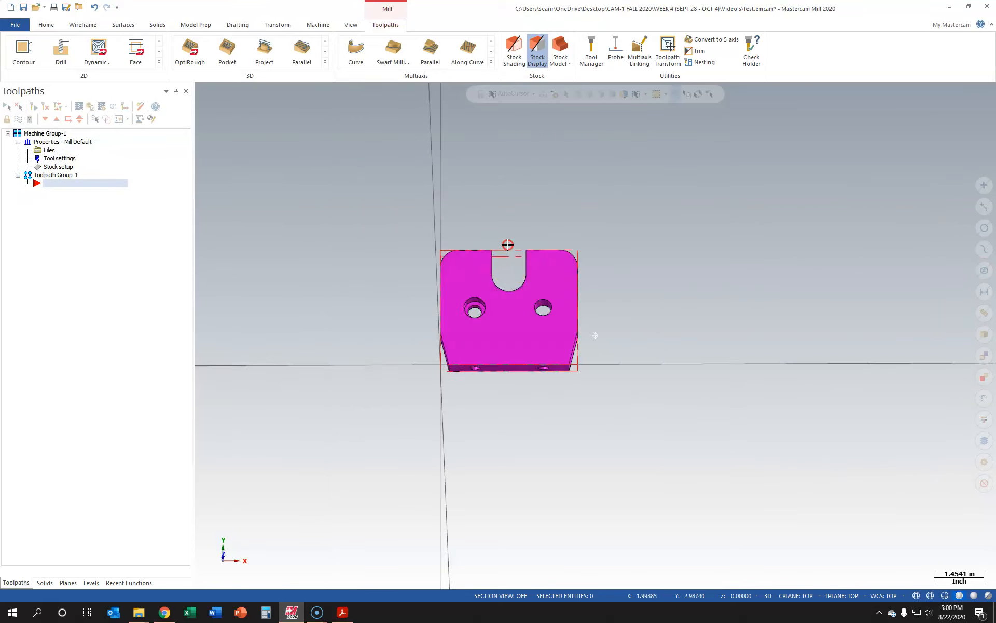
# Step: Toggle the stock outline off and back on with the Stock Display command
pyautogui.scroll(4, 509, 239)
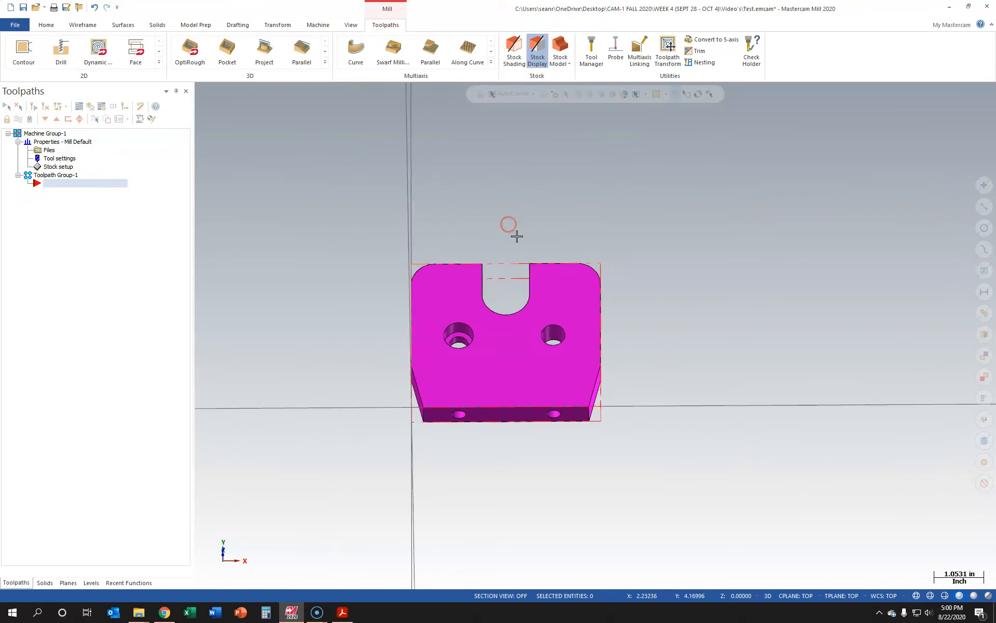
pyautogui.click(536, 55)
pyautogui.click(536, 55)
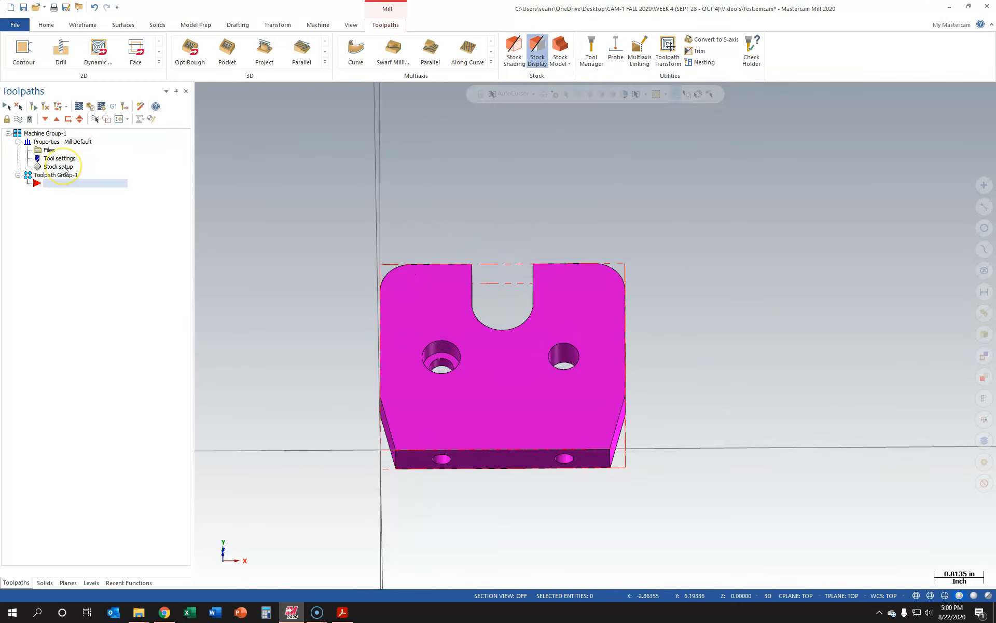
# Step: Show the part and its stock in the isometric view and save the file
pyautogui.moveTo(251, 429); pyautogui.dragTo(342, 322, button='middle')
pyautogui.rightClick(341, 326)
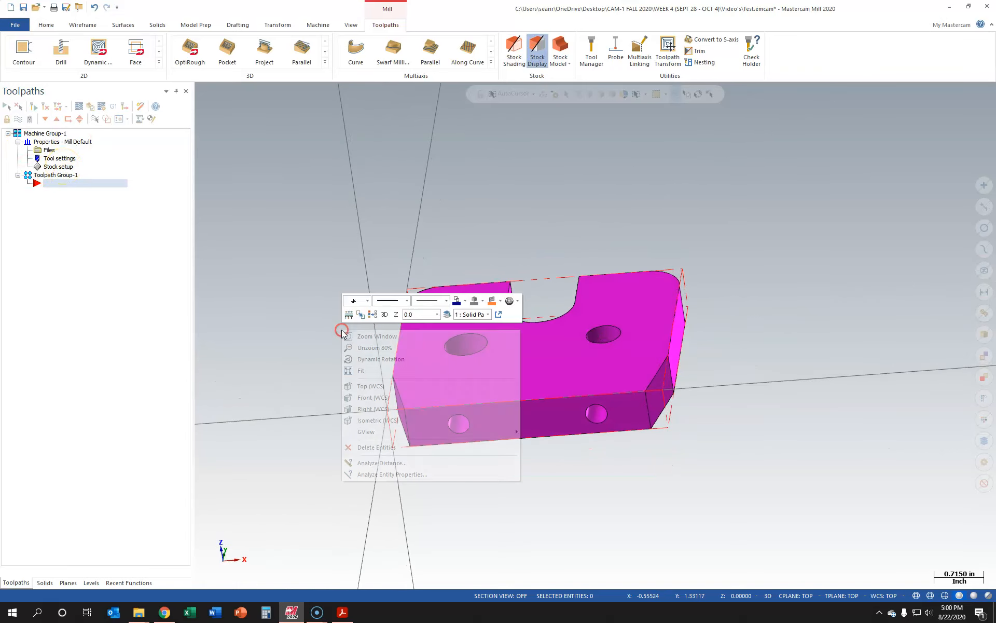
pyautogui.click(375, 378)
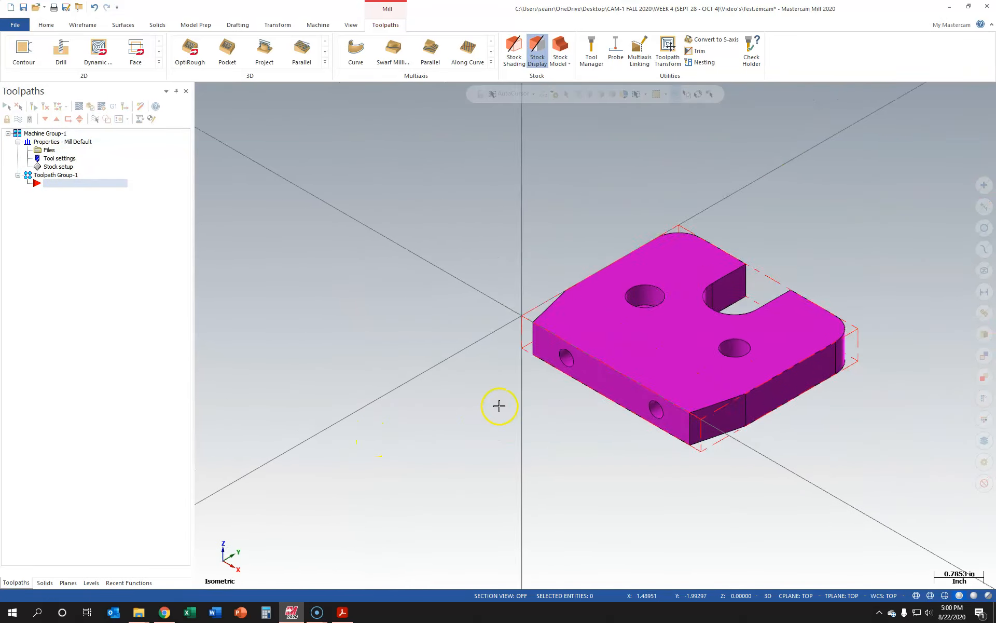
pyautogui.scroll(2, 690, 274)
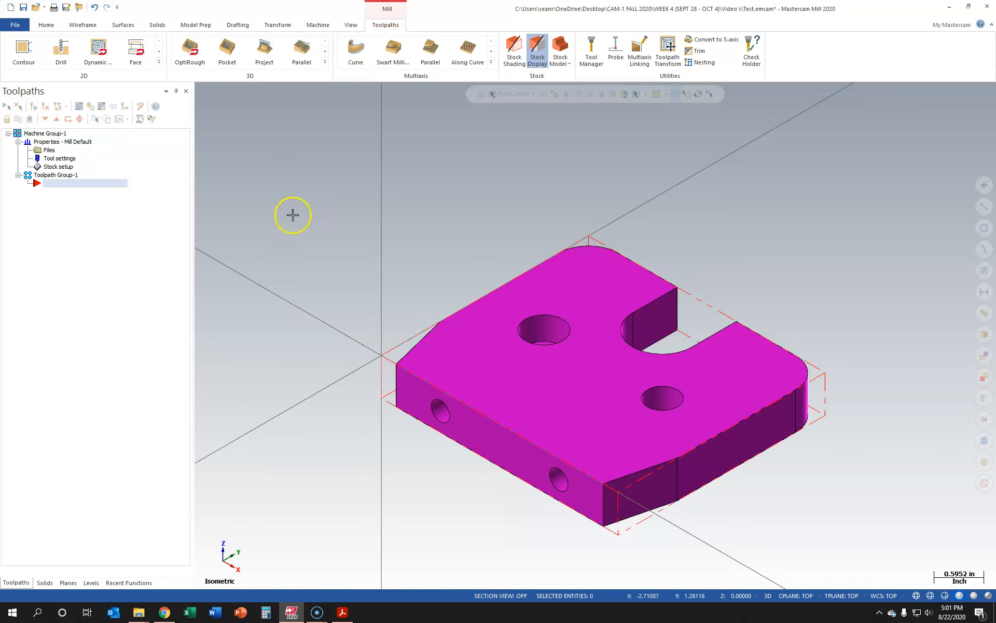
pyautogui.click(23, 8)
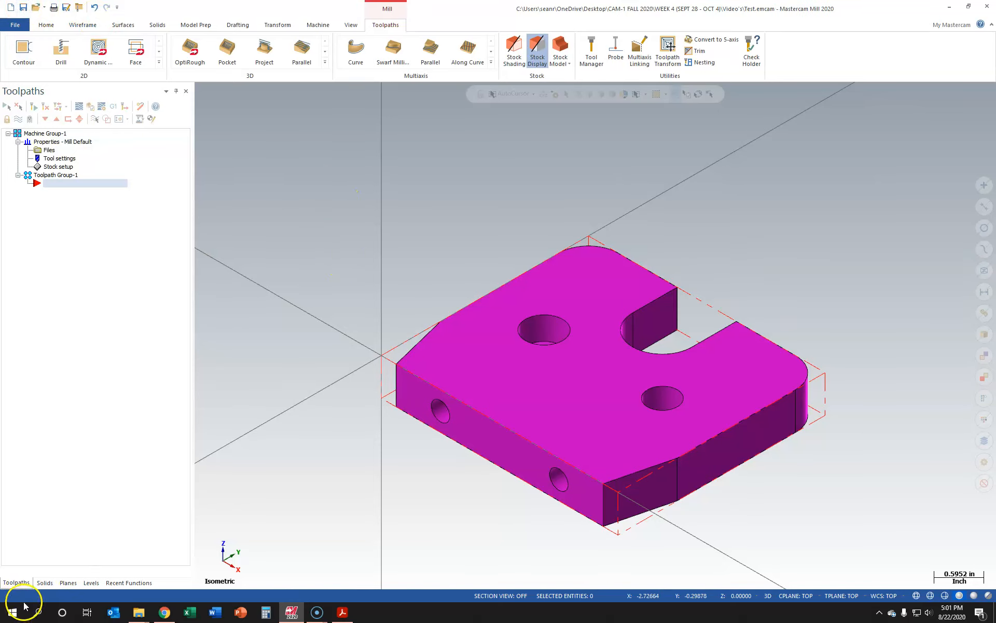